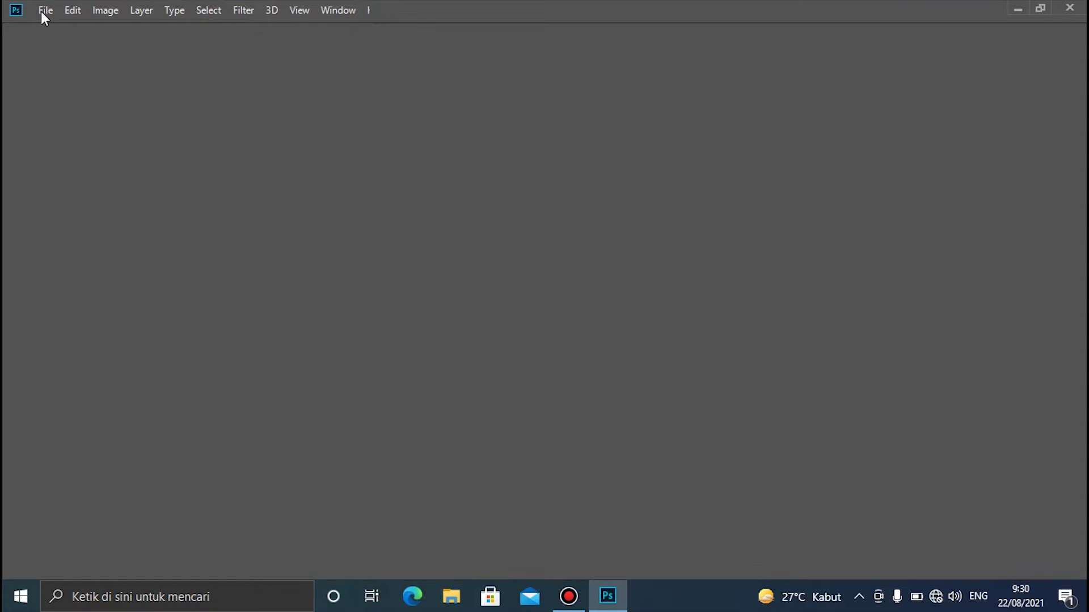
Open vancs.jpg from the Downloads folder, unlock its Background layer and activate the Move tool
click(41, 12)
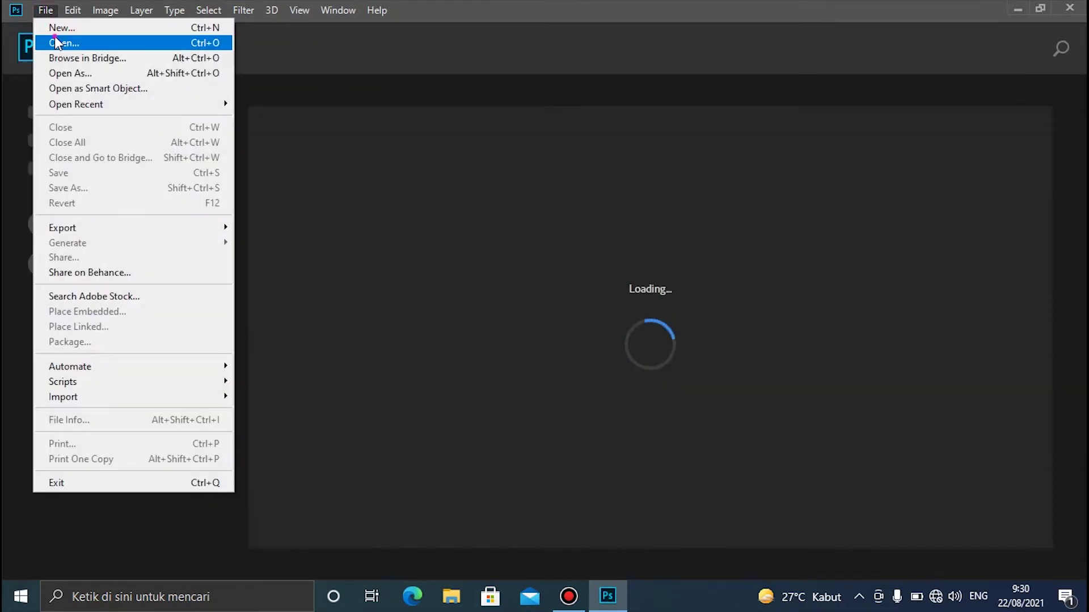
click(56, 40)
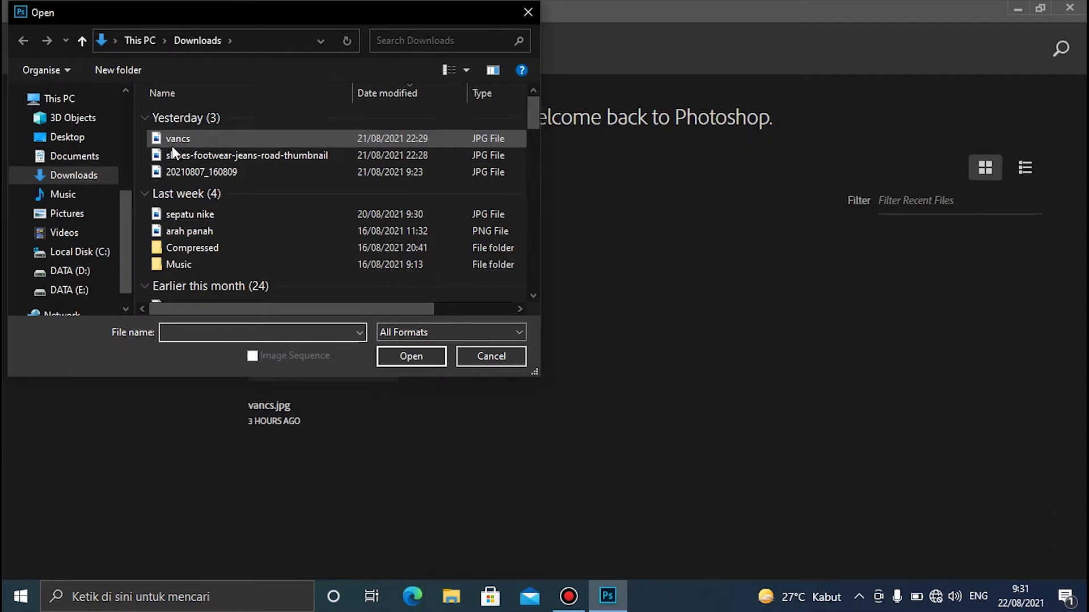
click(204, 140)
double_click(208, 145)
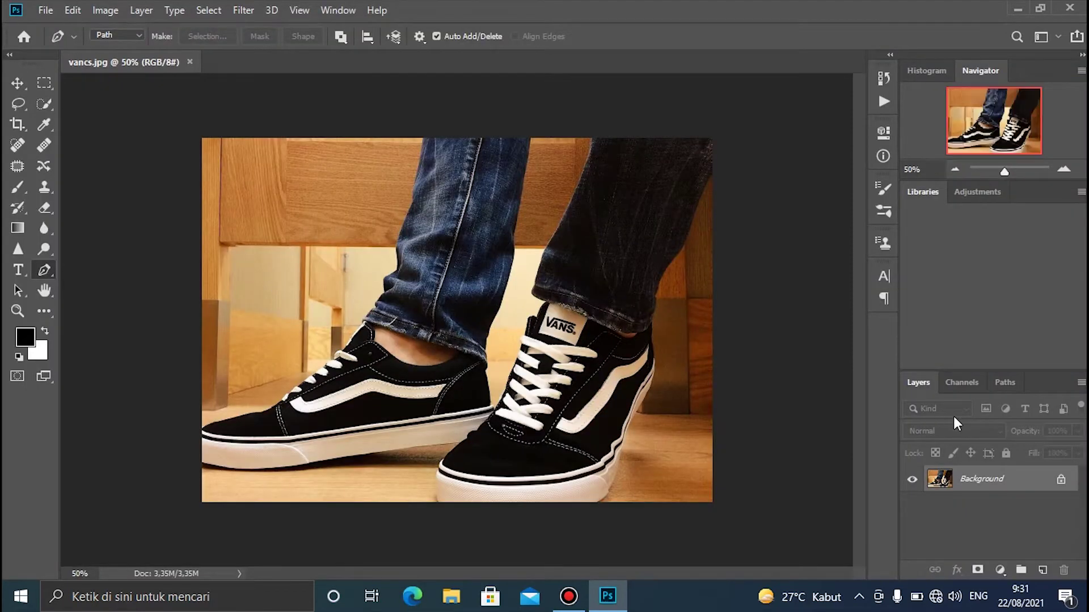
click(1060, 481)
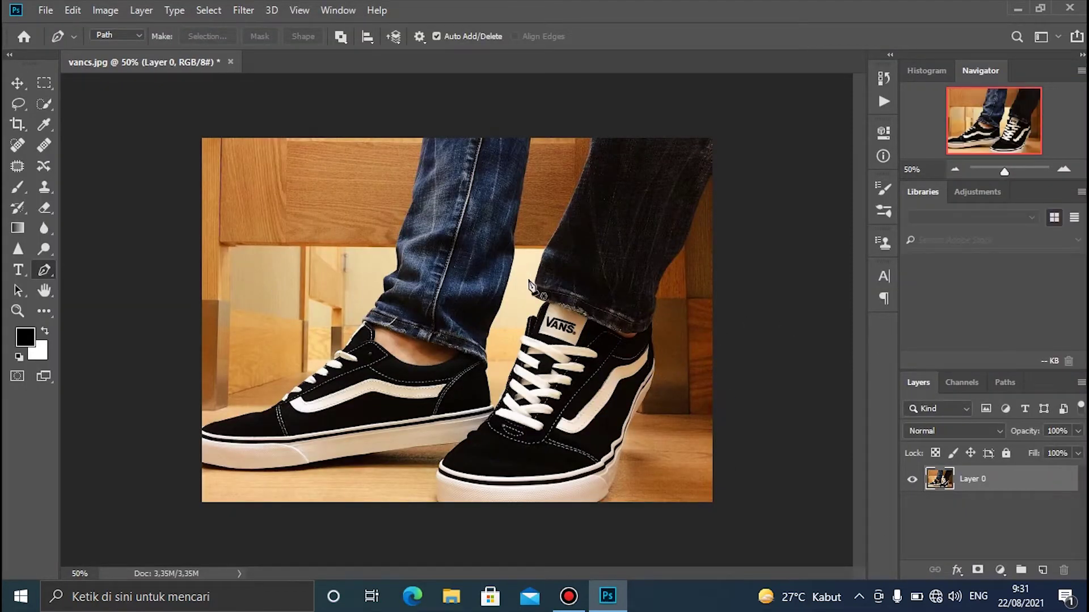
click(17, 83)
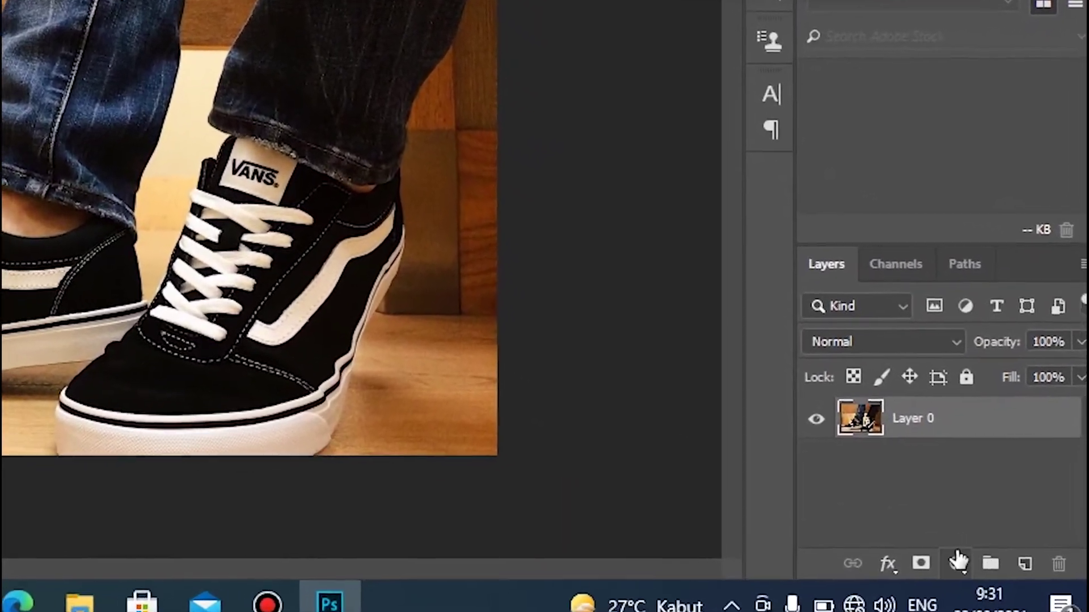
Add a Brightness/Contrast adjustment layer with brightness at -89 and contrast at 39
click(981, 560)
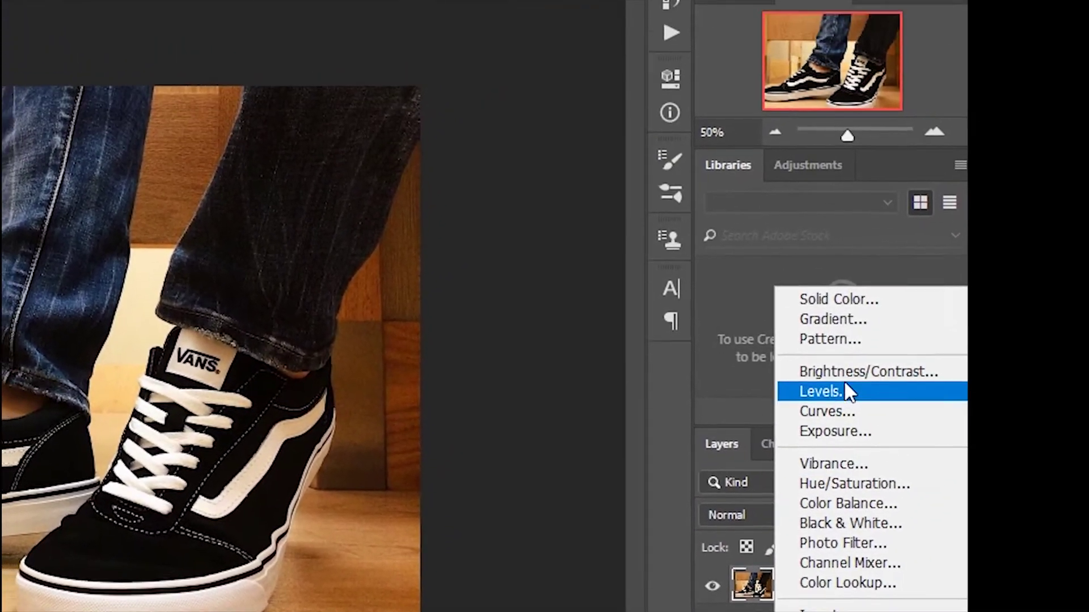
click(891, 268)
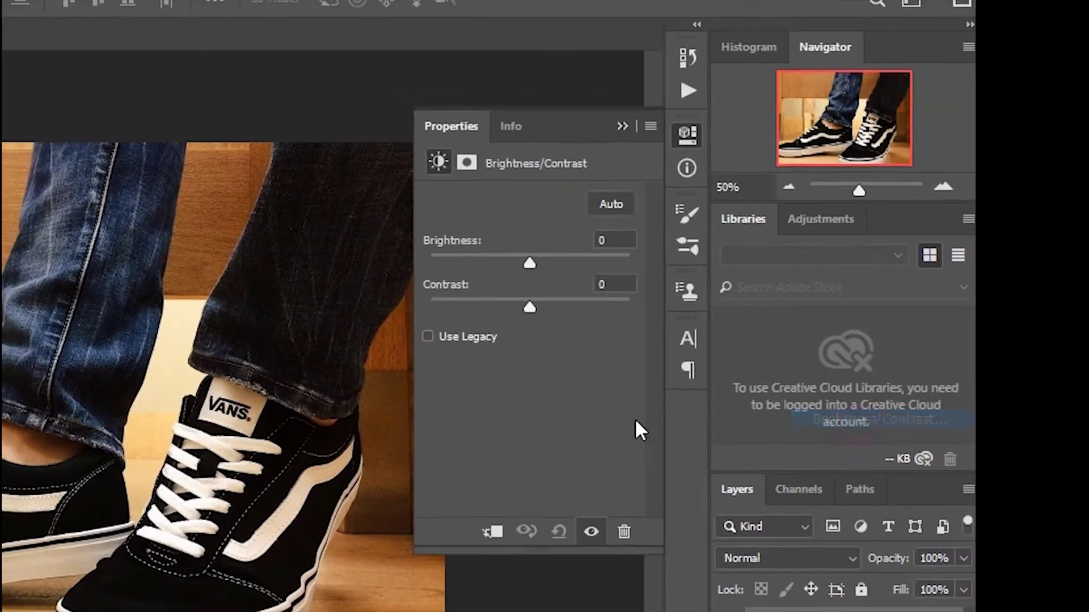
drag(576, 266, 501, 271)
drag(674, 301, 707, 301)
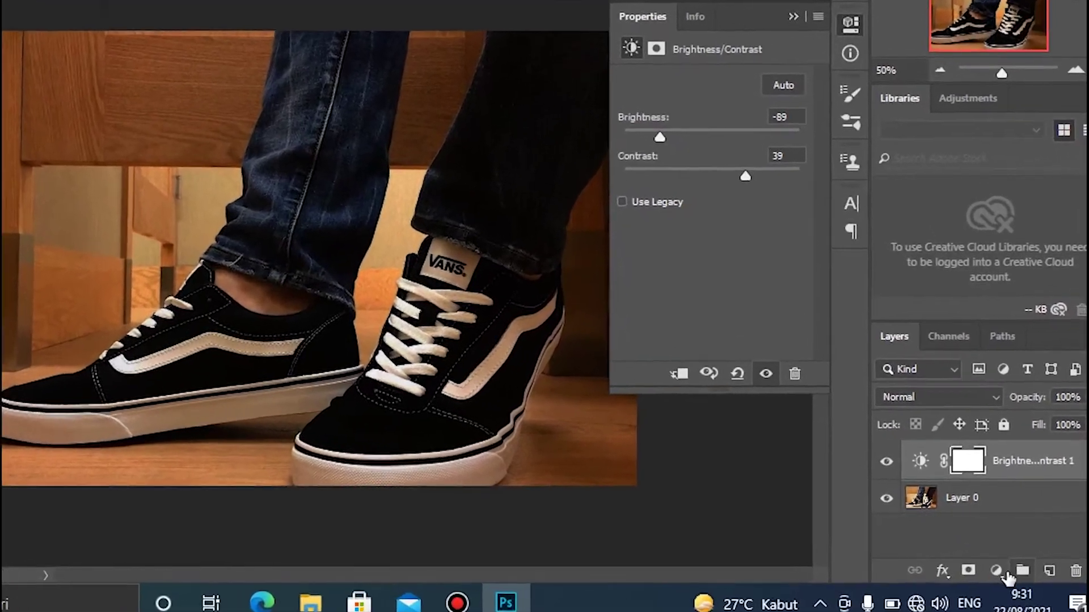
Add a Curves adjustment layer, pulling the RGB curve down at input 85 and lifting it at input 154
click(1001, 583)
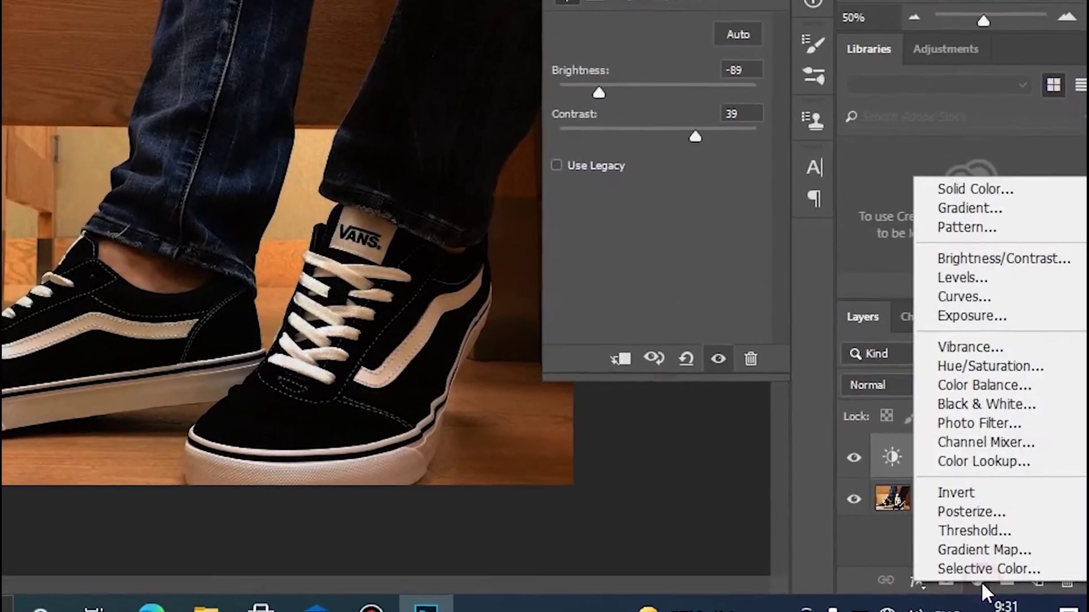
click(952, 284)
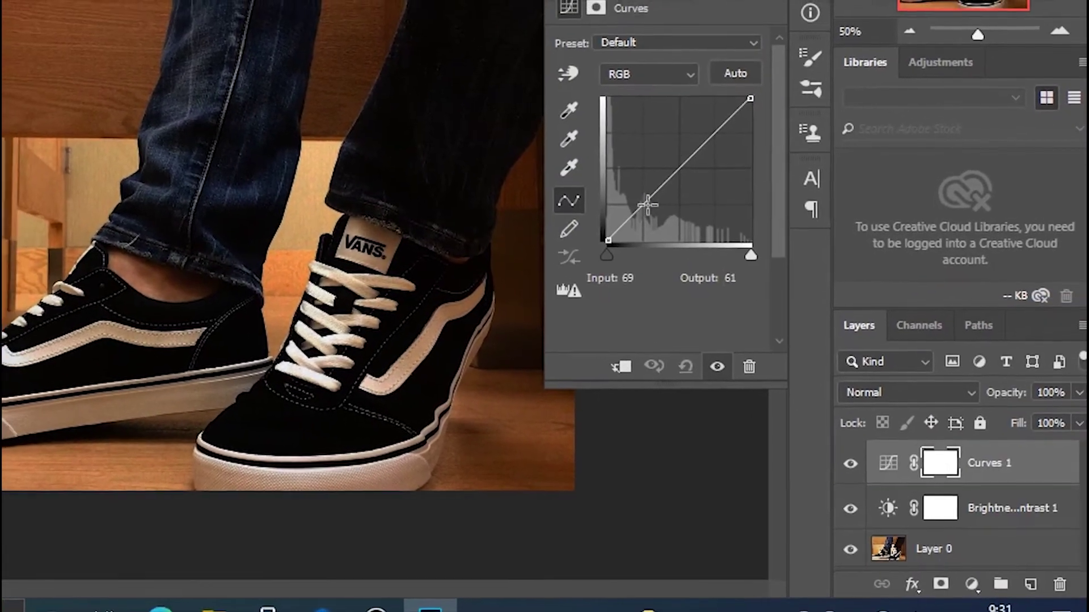
drag(611, 172, 616, 182)
drag(667, 223, 669, 219)
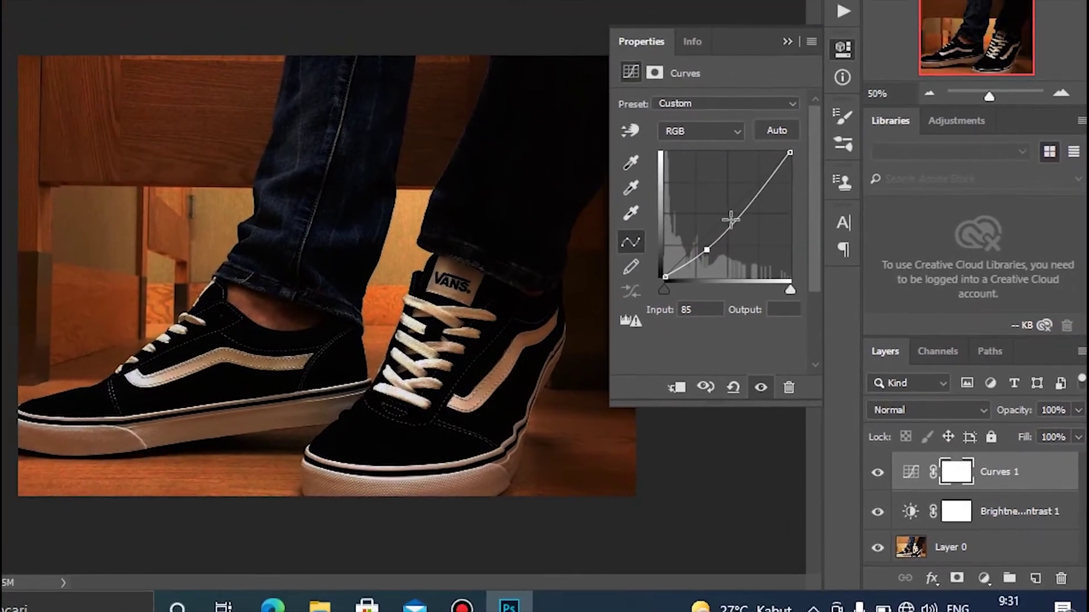
click(706, 183)
drag(753, 230, 752, 219)
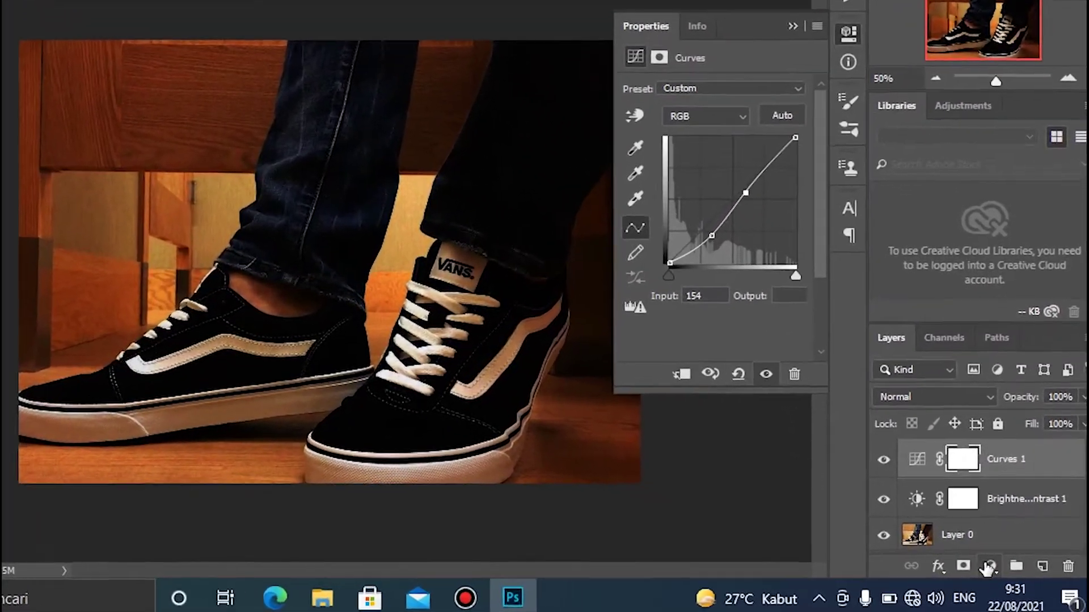
Add a Color Lookup adjustment layer using the Moonlight.3DL 3D LUT file
click(1001, 569)
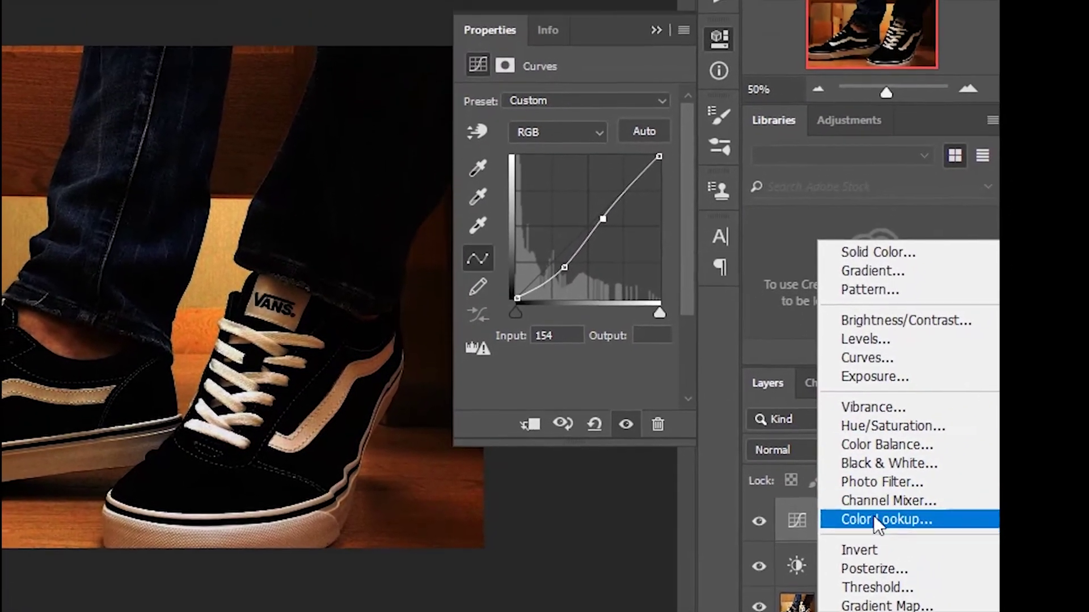
click(892, 490)
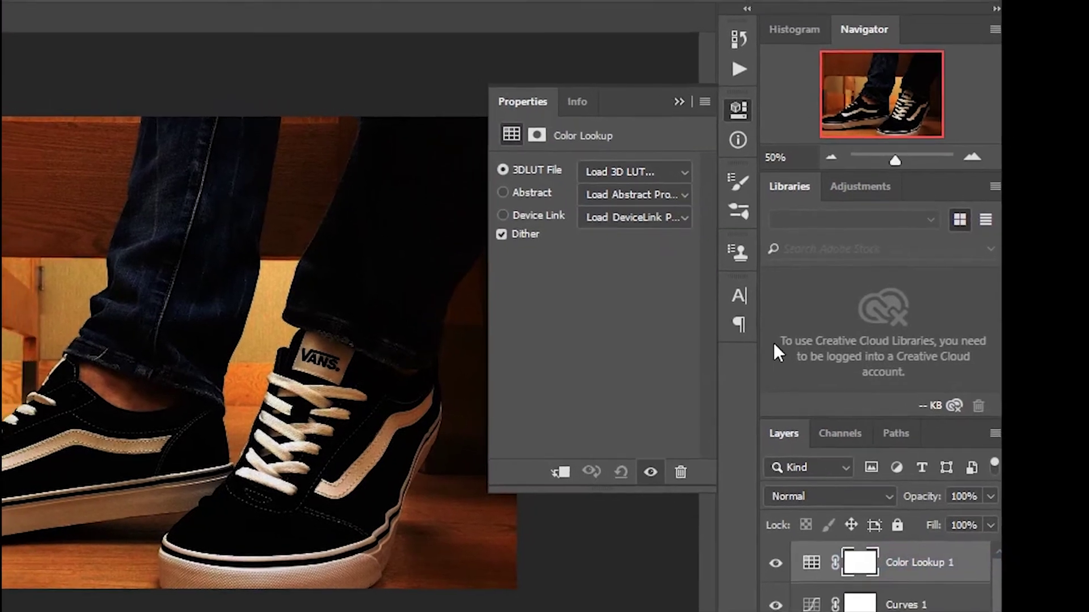
click(692, 181)
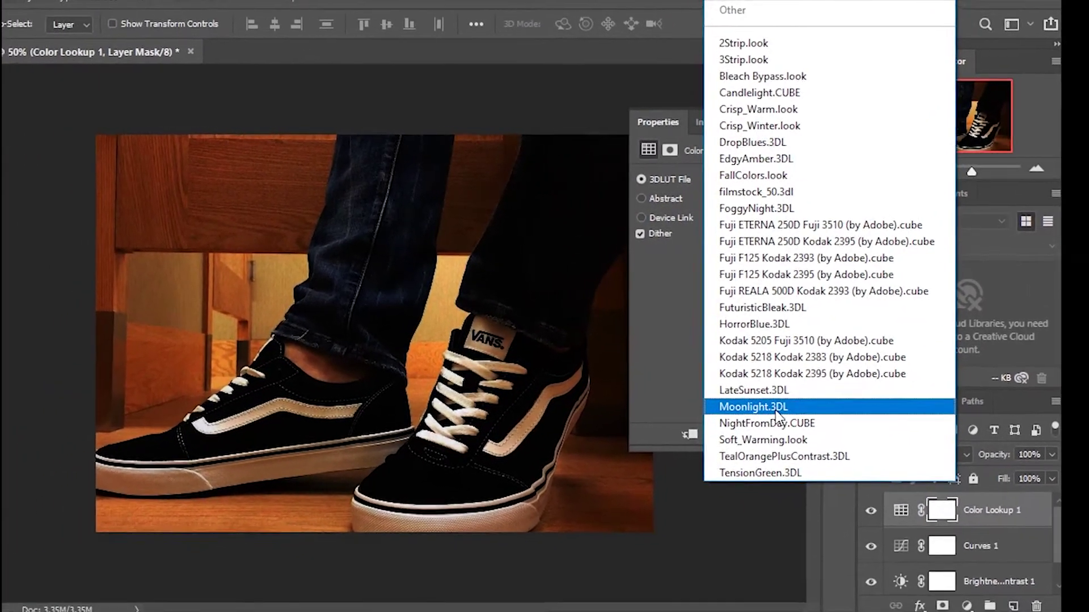
click(776, 412)
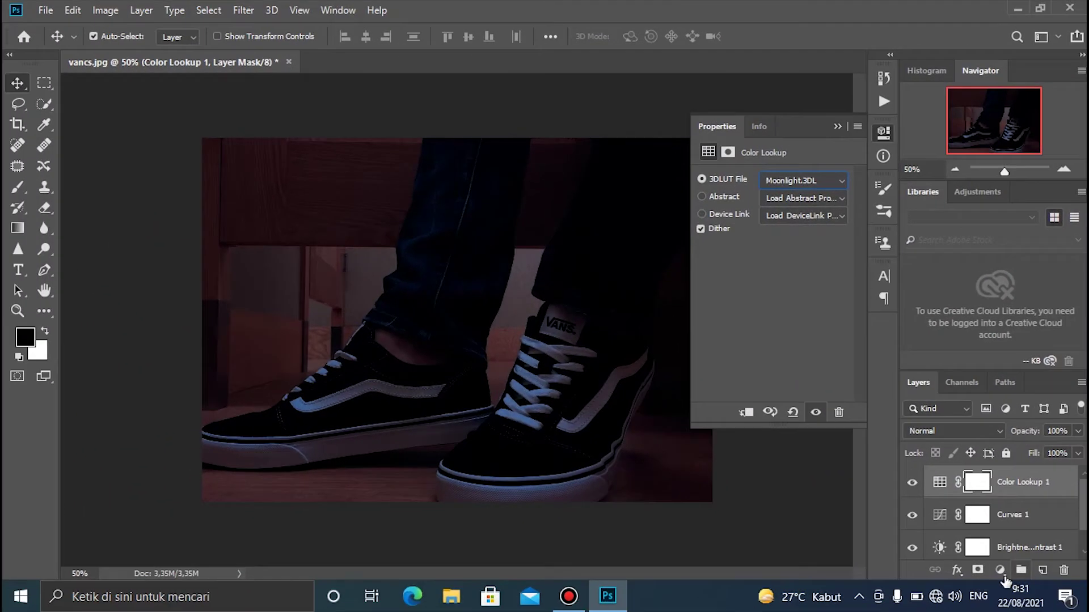
Add a white (ffffff) Solid Color fill layer above the adjustments and select its layer mask
click(1004, 576)
click(987, 293)
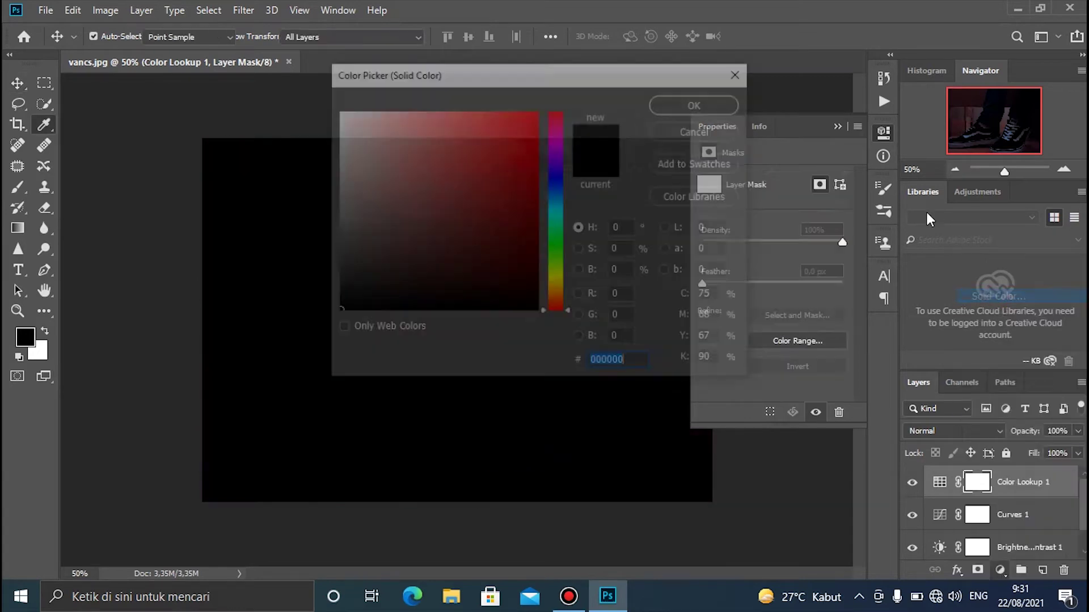
drag(462, 160, 322, 106)
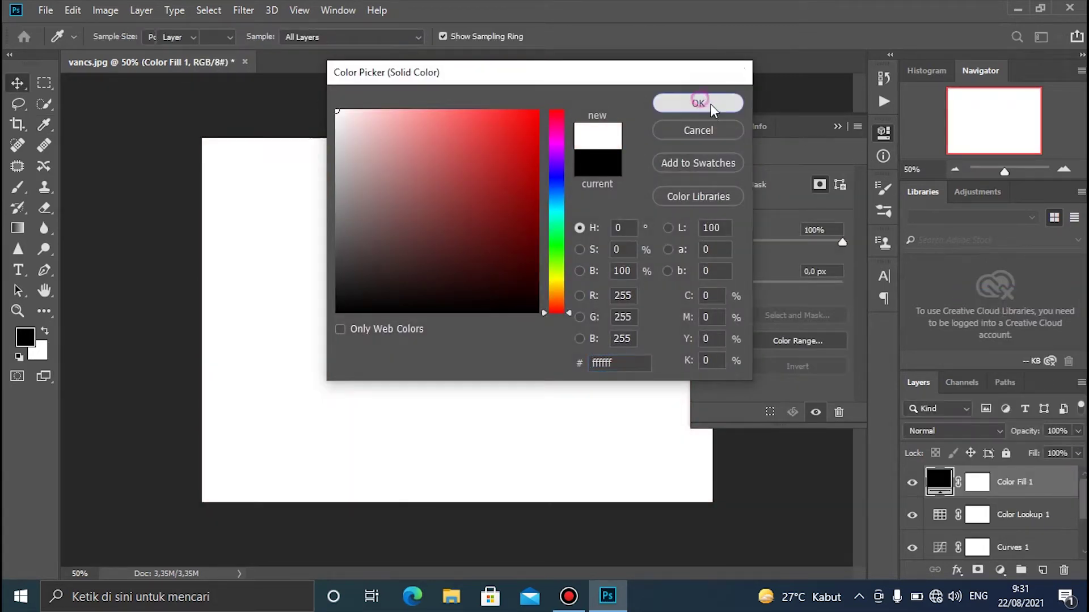
click(700, 104)
click(838, 127)
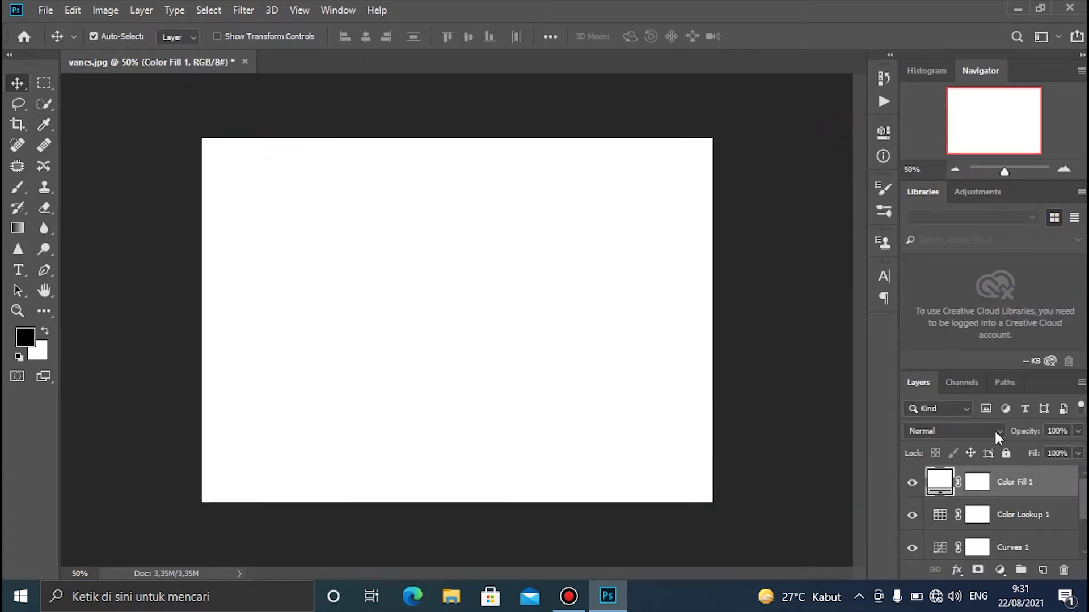
click(984, 491)
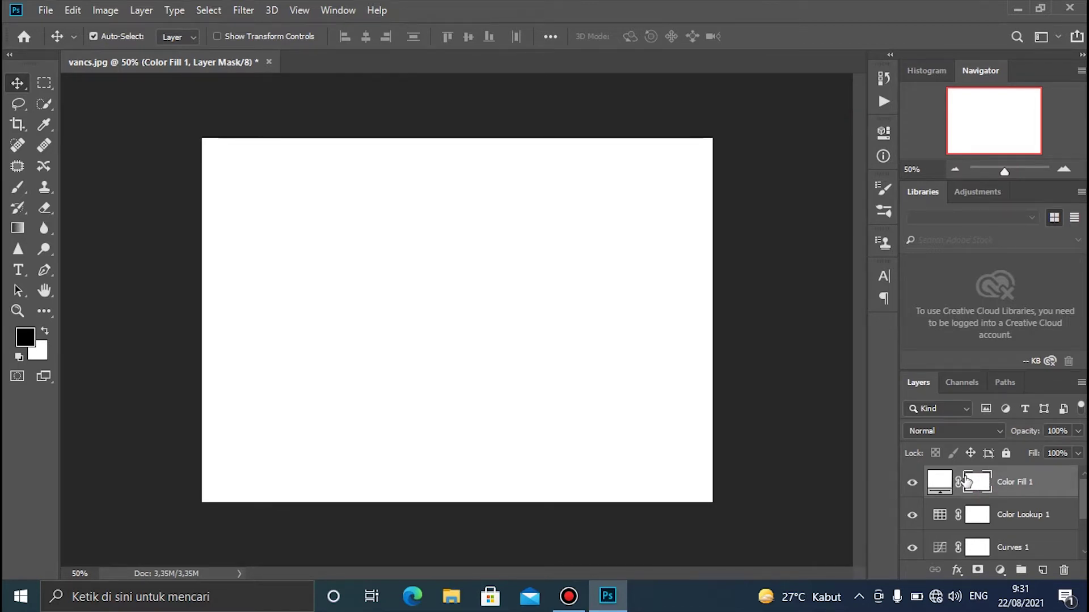
Switch to a new Notepad window and write the note "ctrl + i"
key(super+r)
key(Return)
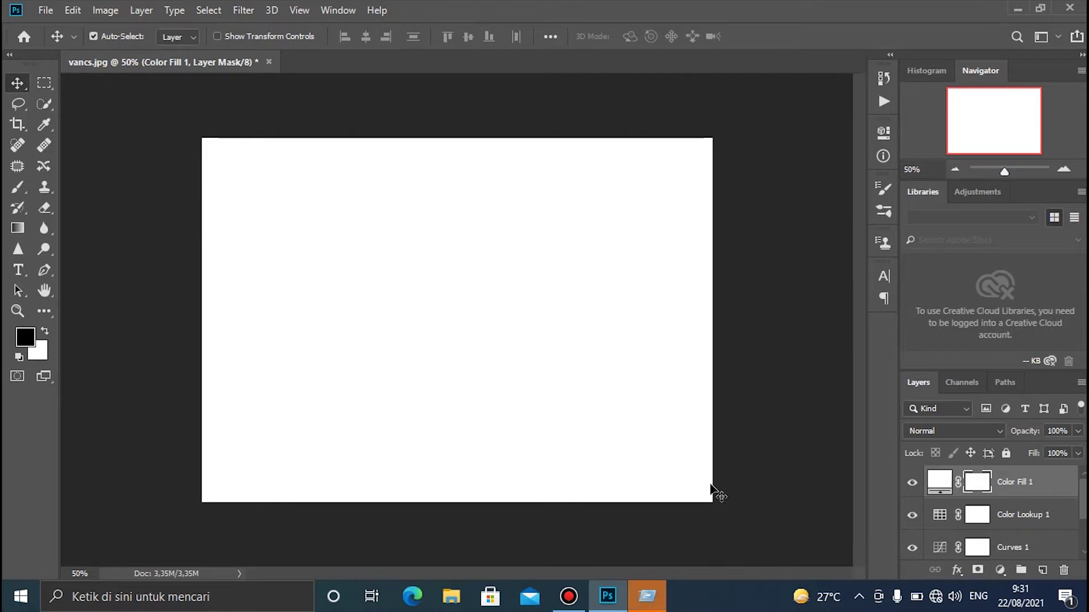
key(super+r)
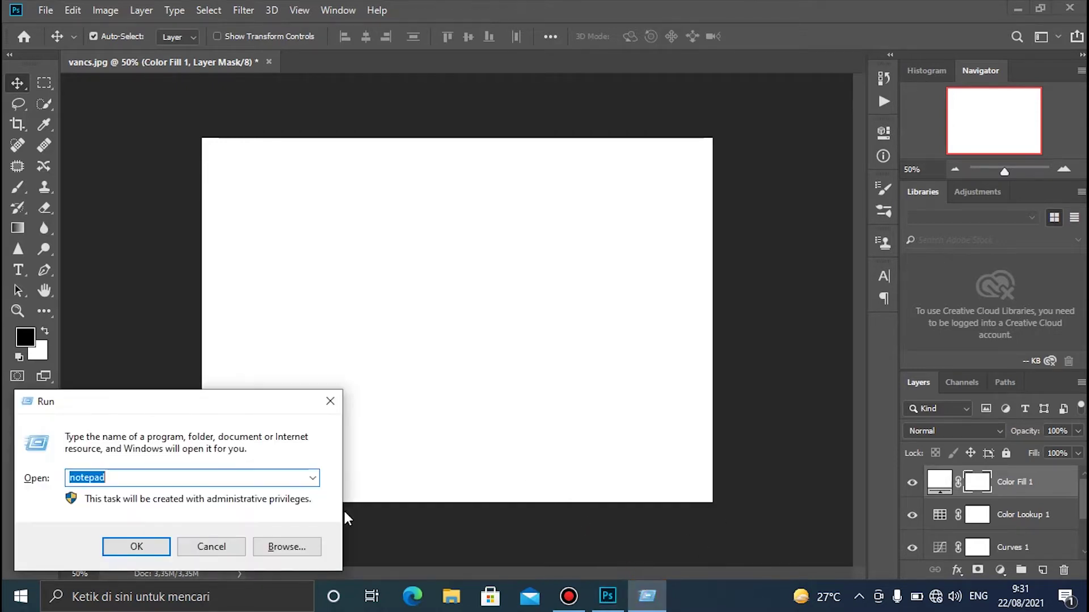
click(150, 549)
drag(685, 316, 442, 271)
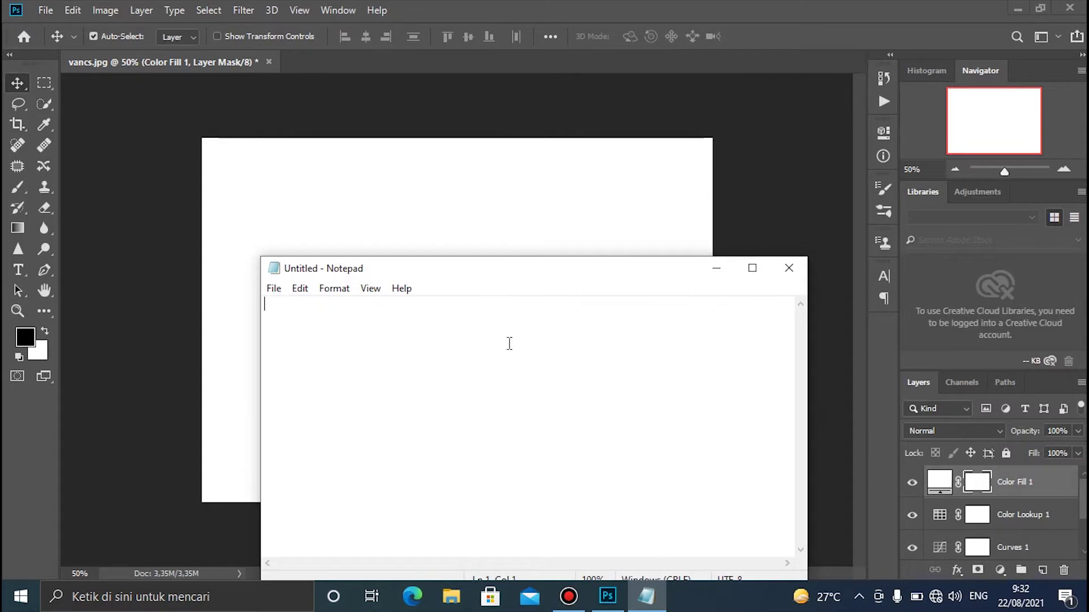
text(ctrl + i)
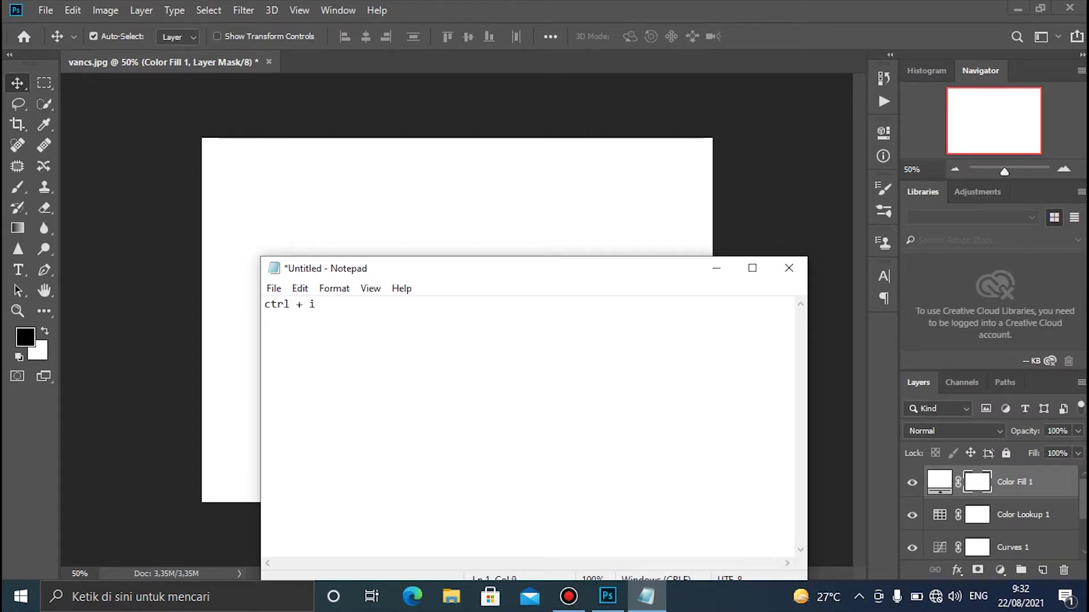
Minimize Notepad and invert the Color Fill 1 layer mask to black in Photoshop
click(716, 268)
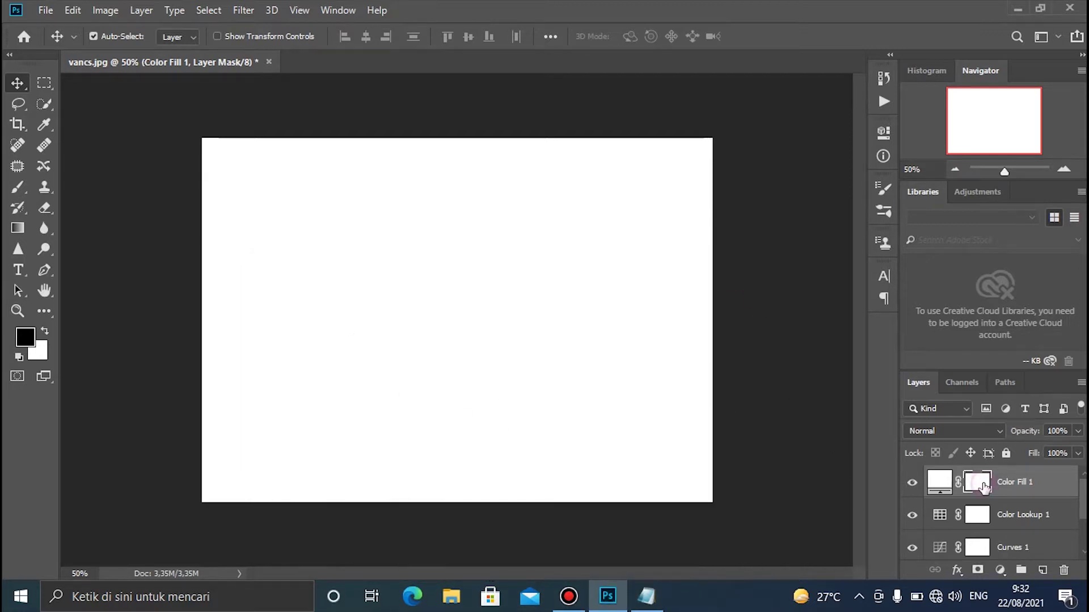
key(ctrl+i)
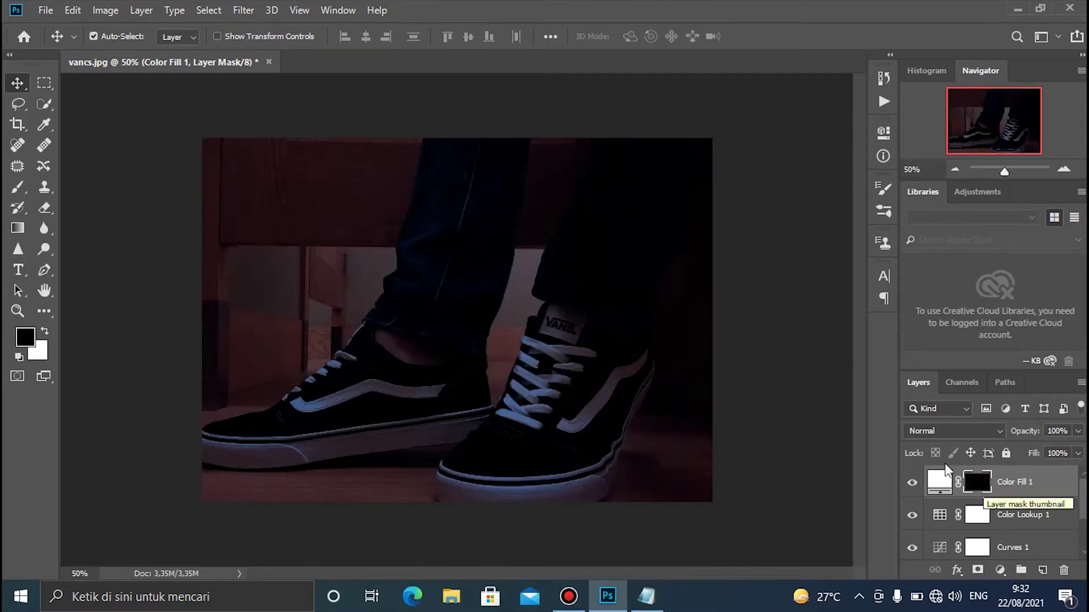
Start a Pen tool path around the front end of the left shoe's white side stripe
scroll(425, 358, up, 4)
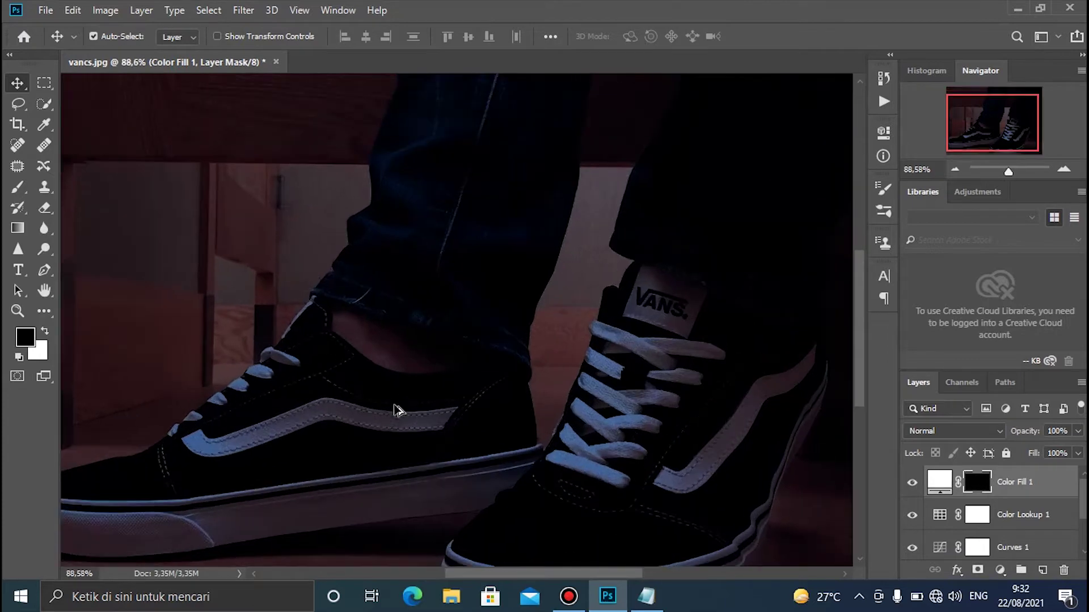
scroll(336, 434, up, 5)
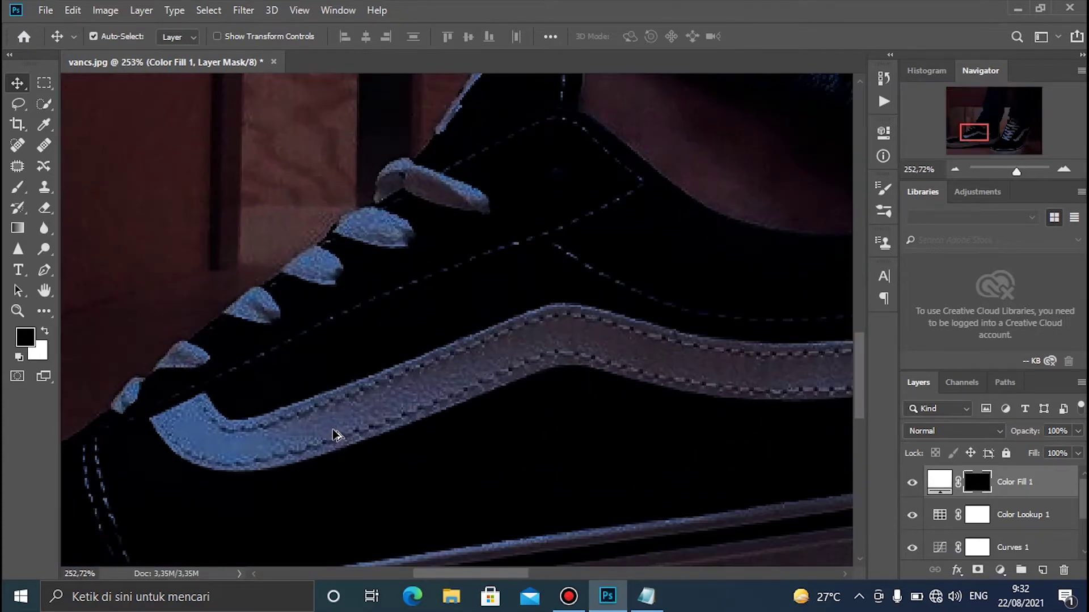
drag(277, 457, 351, 437)
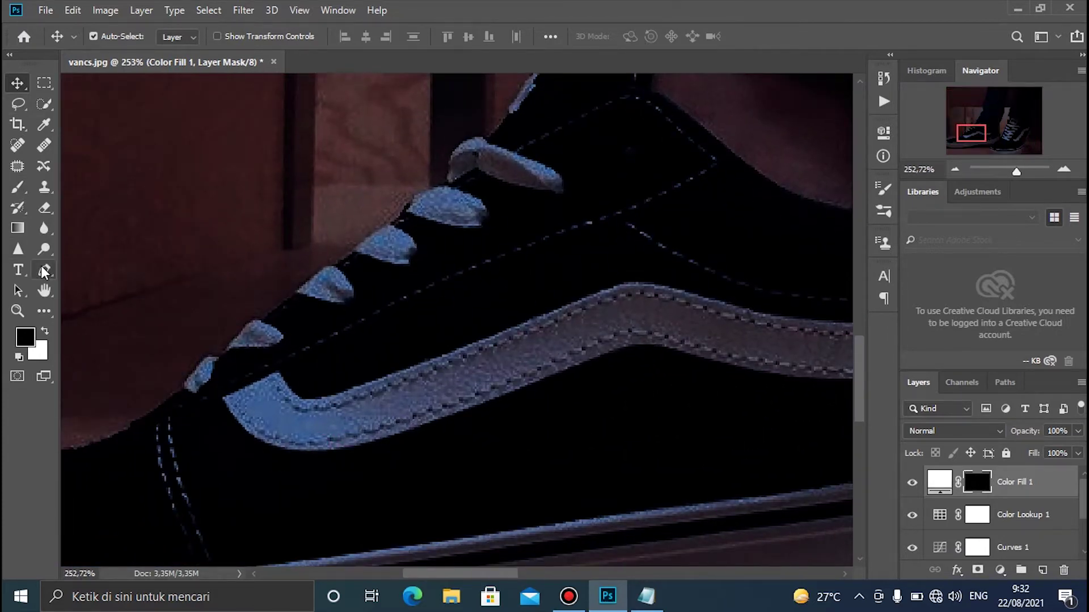
click(44, 270)
scroll(287, 360, up, 2)
click(203, 415)
drag(328, 411, 352, 403)
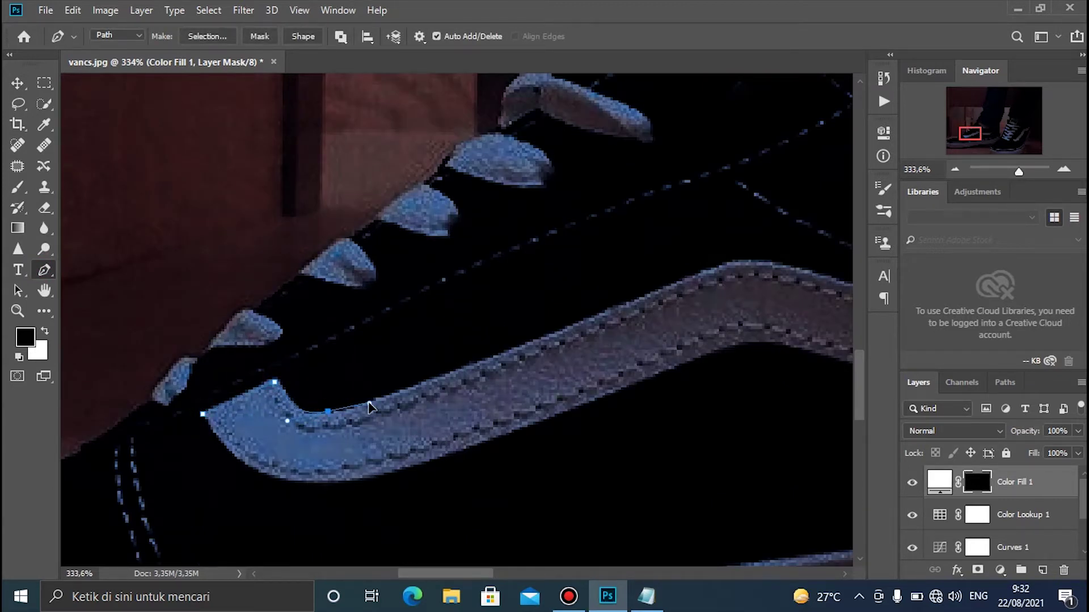
click(383, 426)
Extend the path with curved segments along the stripe's upper edge to its rear tip, undoing misplaced points
drag(655, 295, 853, 219)
key(ctrl+z)
drag(693, 279, 731, 256)
drag(760, 326, 338, 372)
drag(491, 352, 692, 427)
key(ctrl+z)
drag(478, 350, 423, 406)
drag(674, 331, 835, 288)
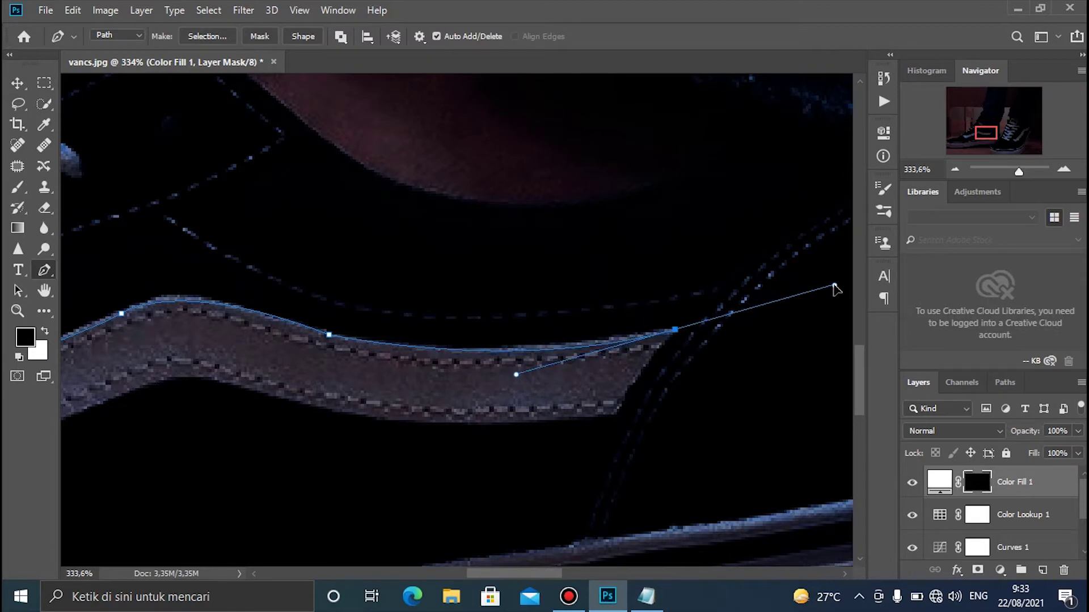
Continue the path down the rear end of the left shoe's stripe and along its lower edge to the bend
drag(619, 412, 610, 449)
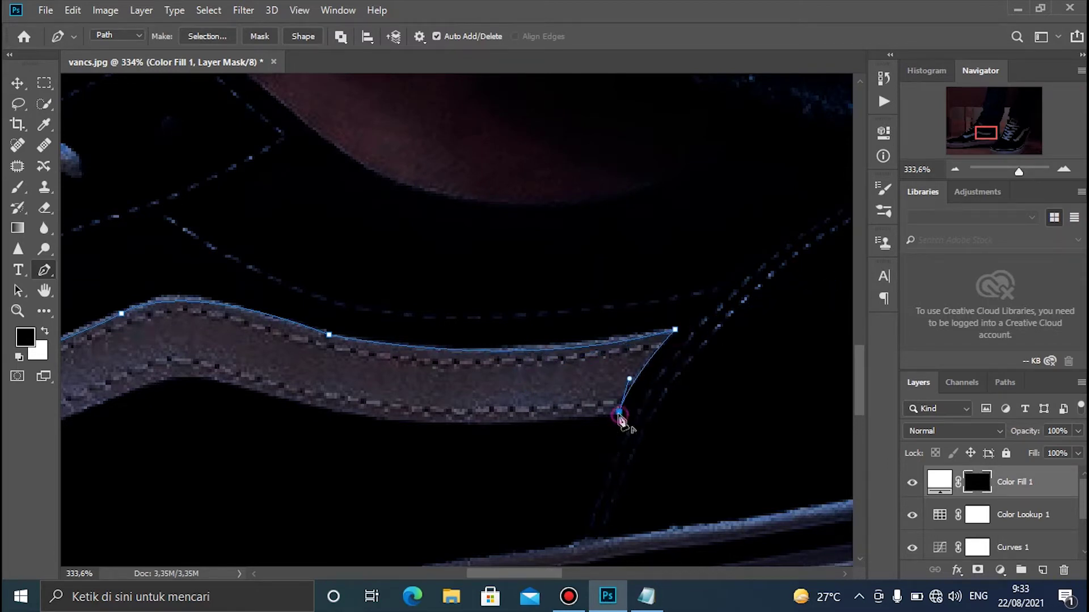
scroll(622, 422, left, 5)
drag(400, 377, 231, 304)
key(ctrl+z)
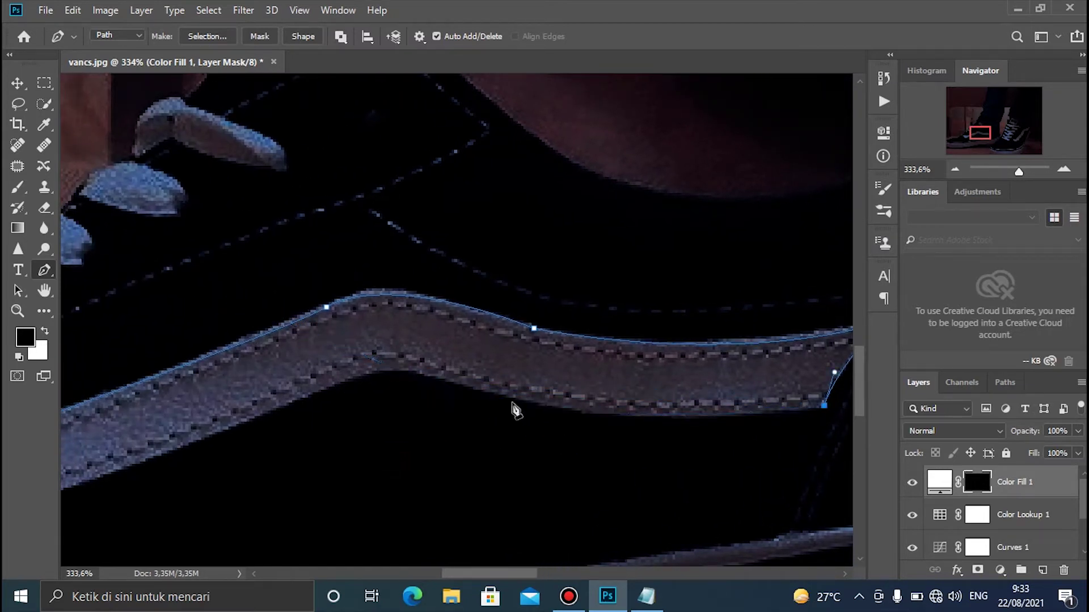
drag(512, 398, 427, 365)
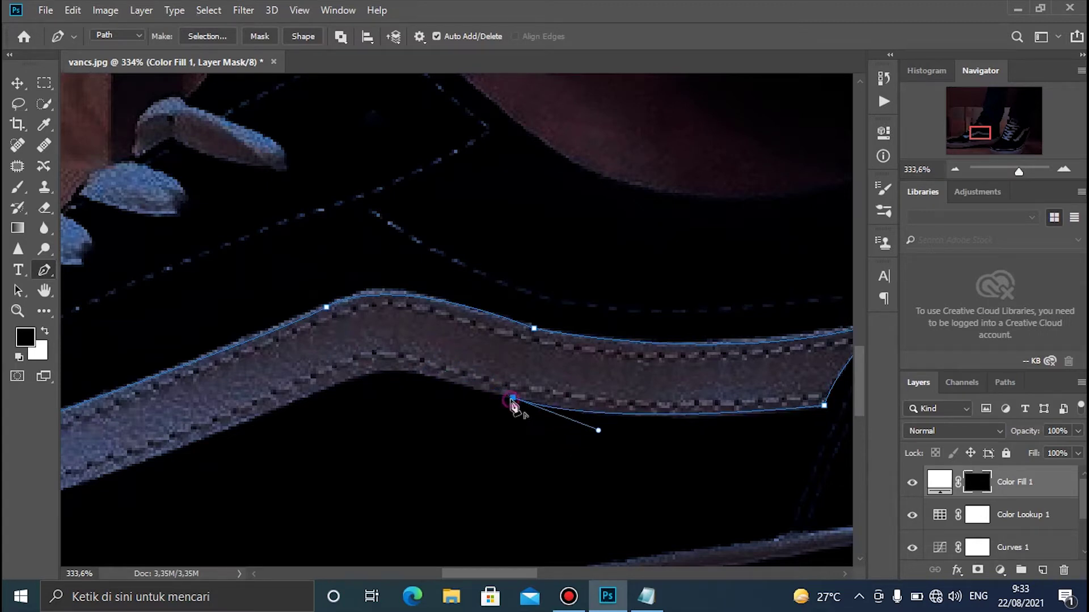
scroll(433, 420, left, 3)
drag(486, 371, 430, 384)
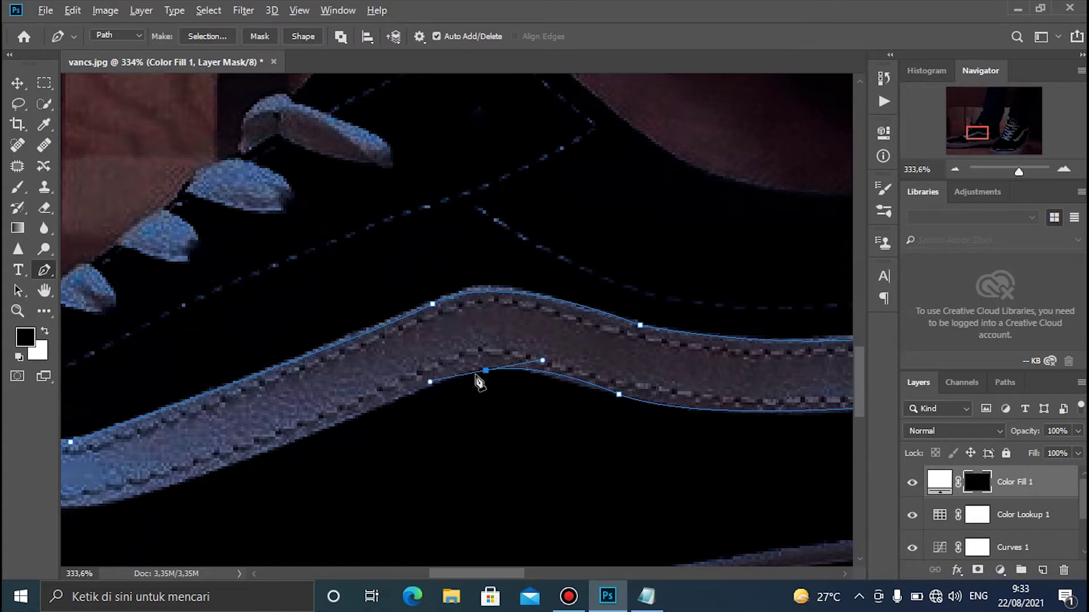
Trace the lower edge forward around the curved front end and close the path at the stripe's front corner
scroll(526, 381, down, 2)
scroll(525, 382, left, 4)
drag(341, 412, 507, 451)
drag(329, 436, 266, 406)
alt+click(329, 438)
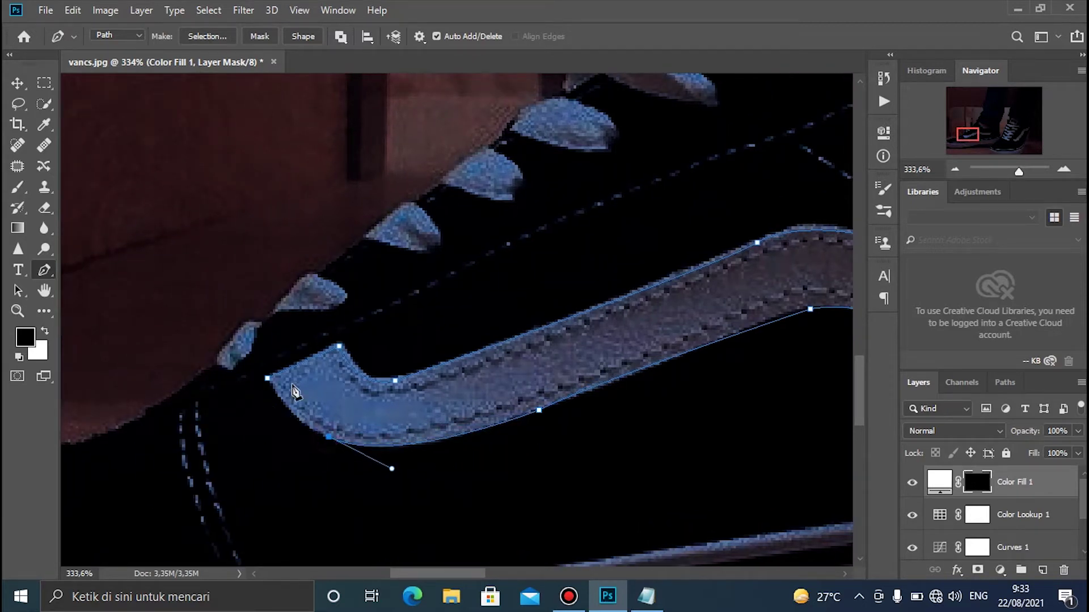
drag(267, 378, 244, 335)
Convert the closed stripe path to a selection and fill it with white on the Color Fill 1 mask
right_click(362, 403)
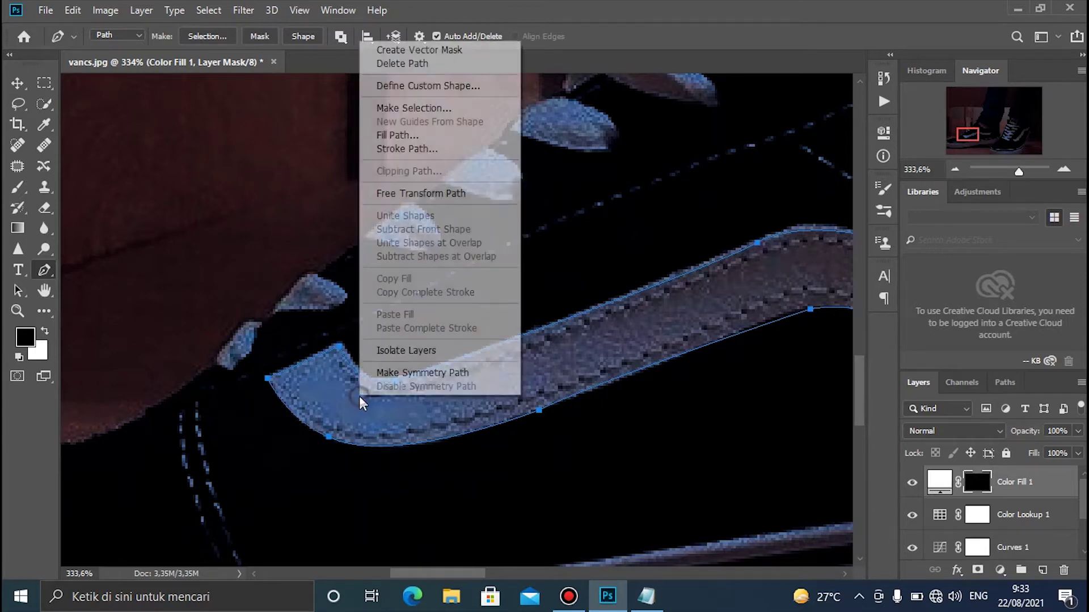
click(418, 108)
click(628, 144)
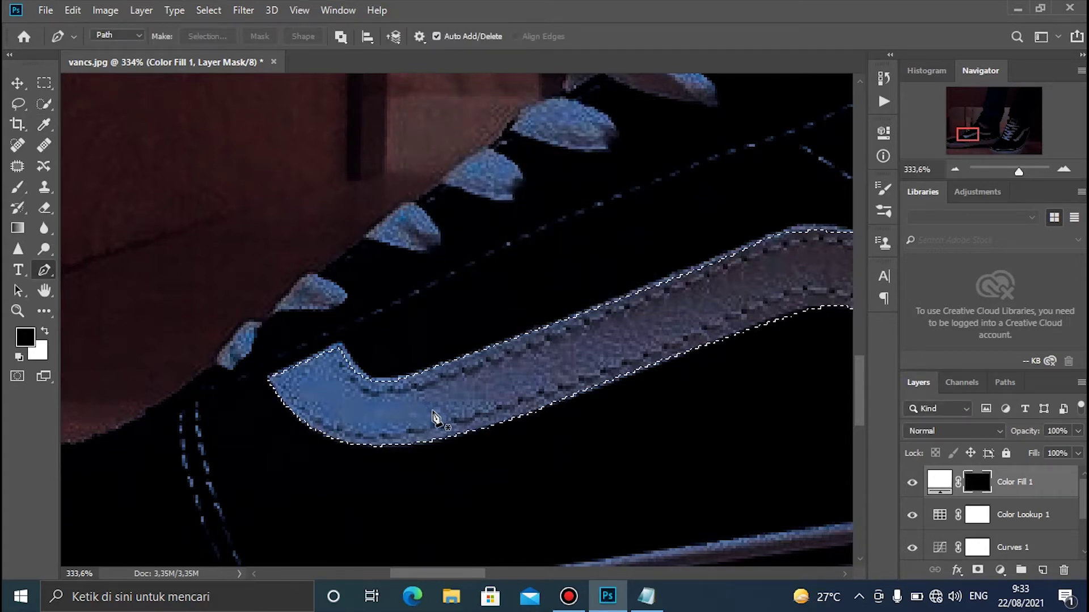
key(ctrl+BackSpace)
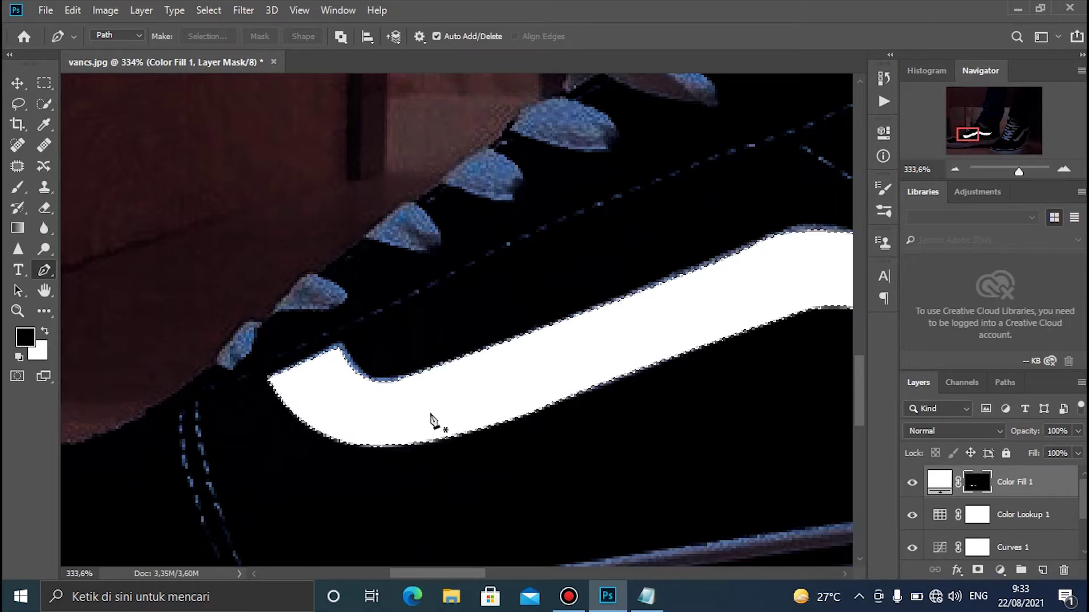
Deselect and start a patch path along the unfilled notch at the stripe's upper front edge, redoing the misplaced curve
scroll(431, 420, down, 3)
scroll(431, 420, up, 3)
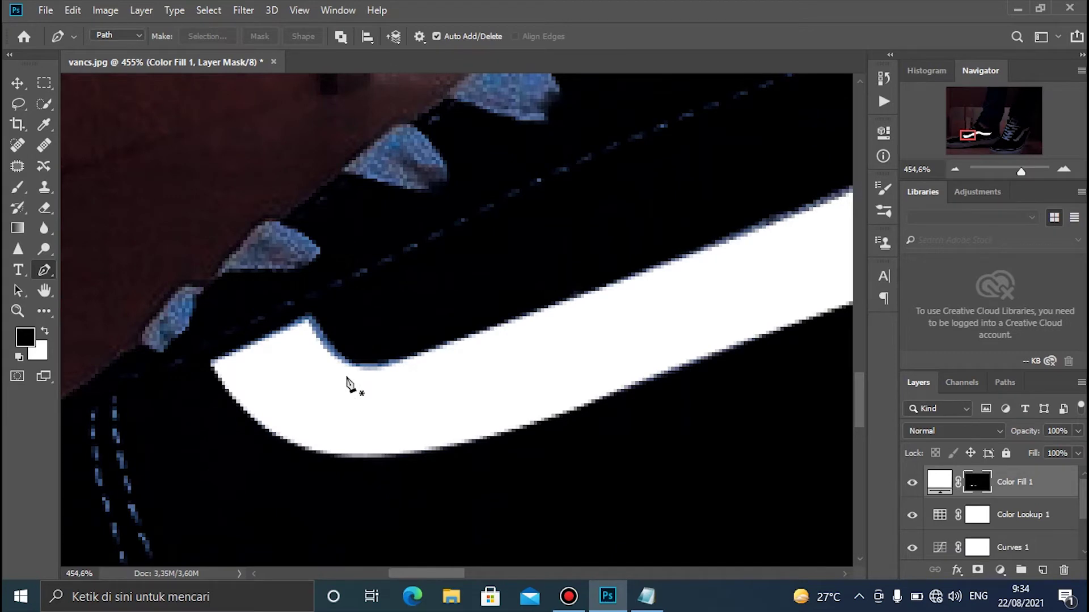
scroll(349, 385, up, 2)
click(228, 295)
drag(447, 341, 607, 298)
key(ctrl+z)
drag(491, 328, 639, 248)
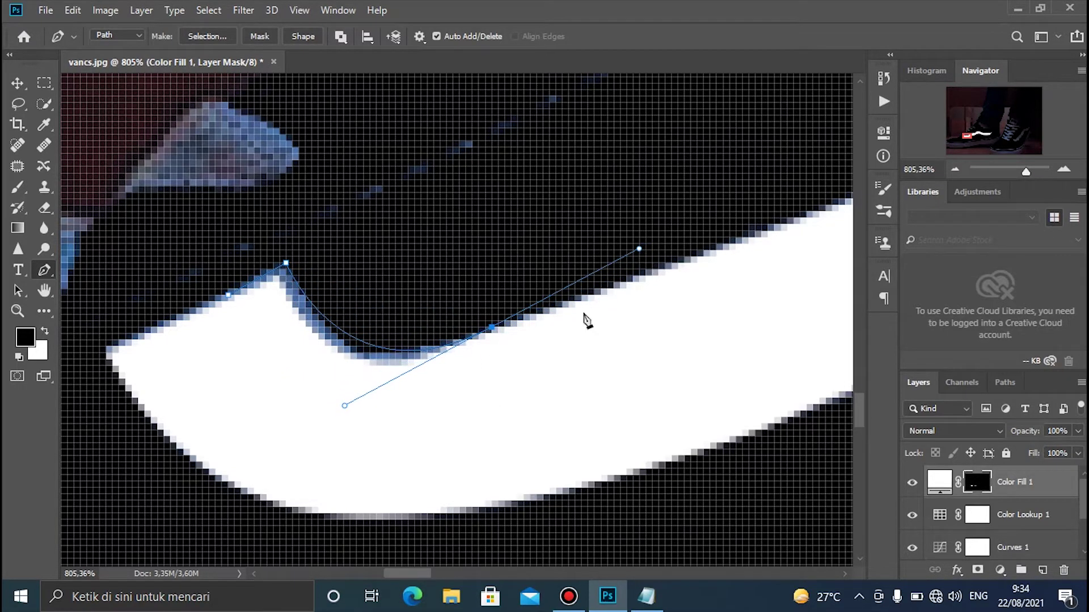
Bring the patch path around through the white area with straight segments, undoing stray points
click(537, 423)
key(ctrl+z)
alt+click(492, 328)
click(485, 373)
drag(286, 404, 273, 405)
click(222, 398)
click(286, 265)
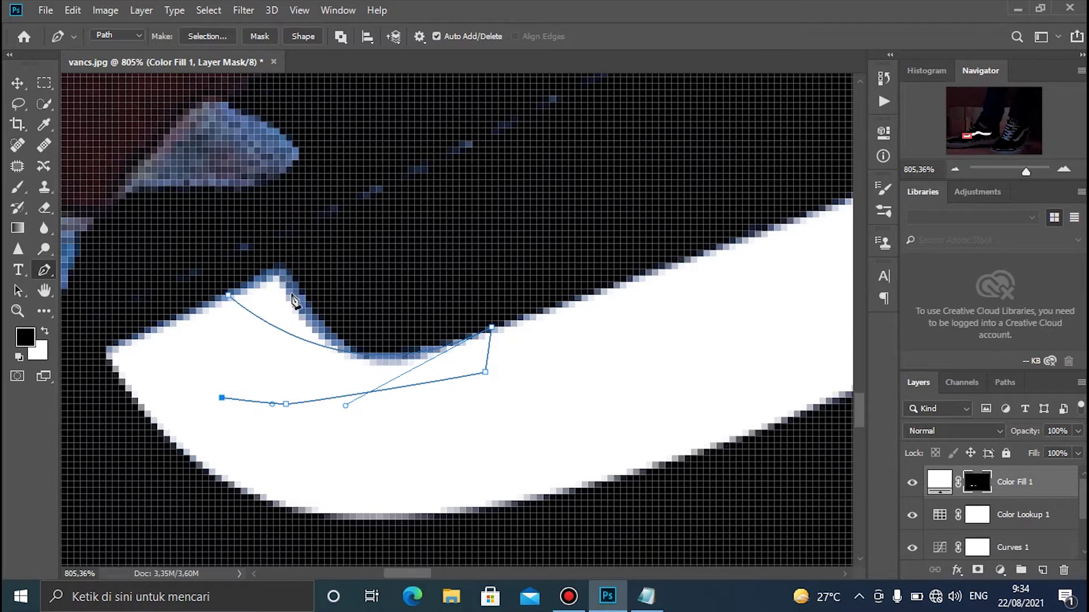
key(ctrl+z)
Close the patch path, make a selection with 0 px feather, fill it with white on the mask and deselect
click(229, 295)
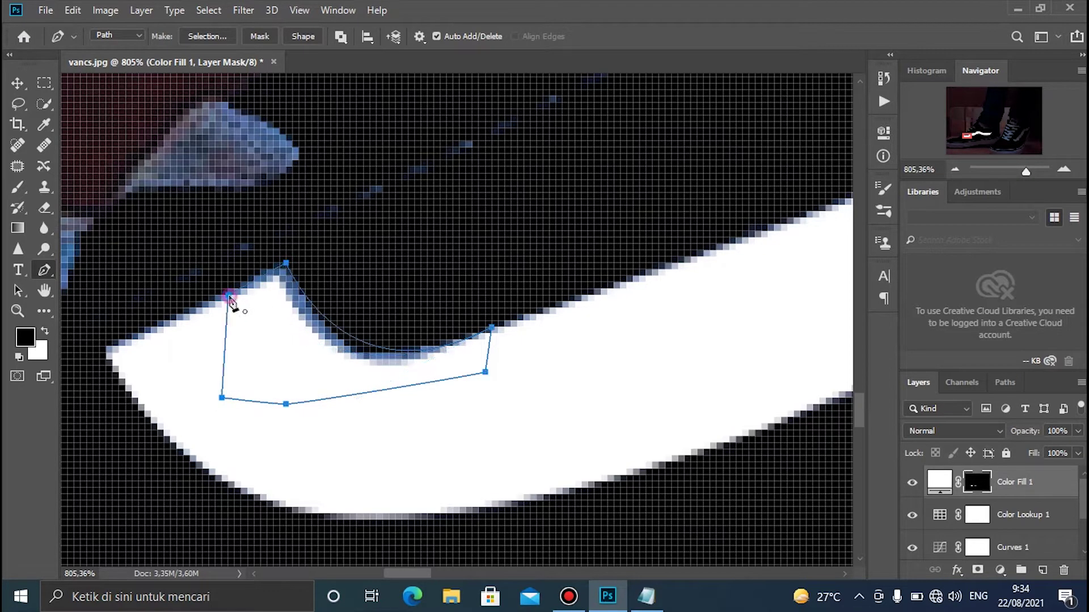
click(204, 36)
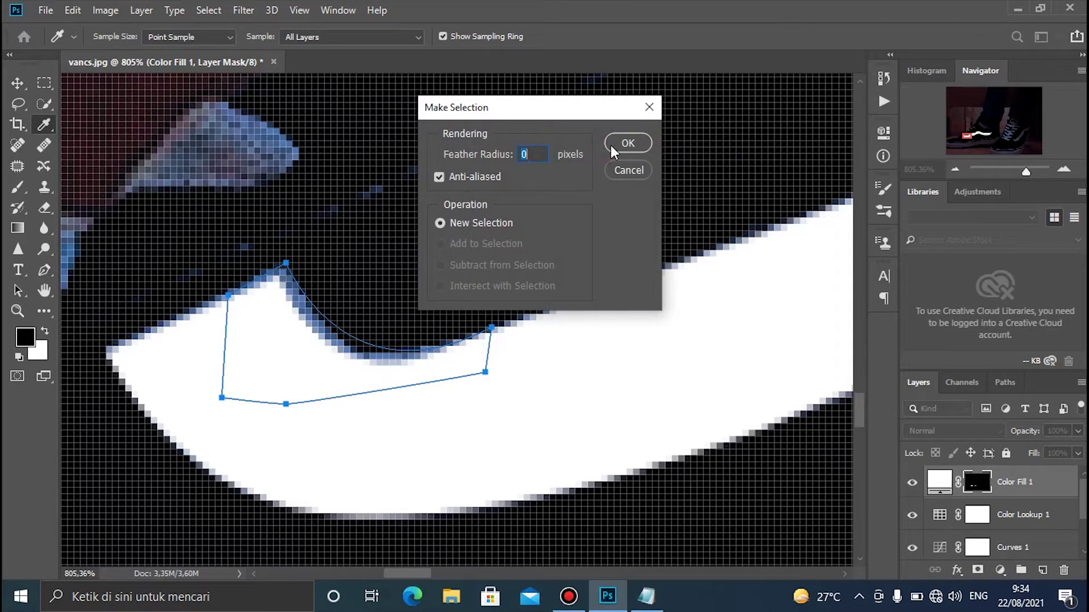
click(612, 146)
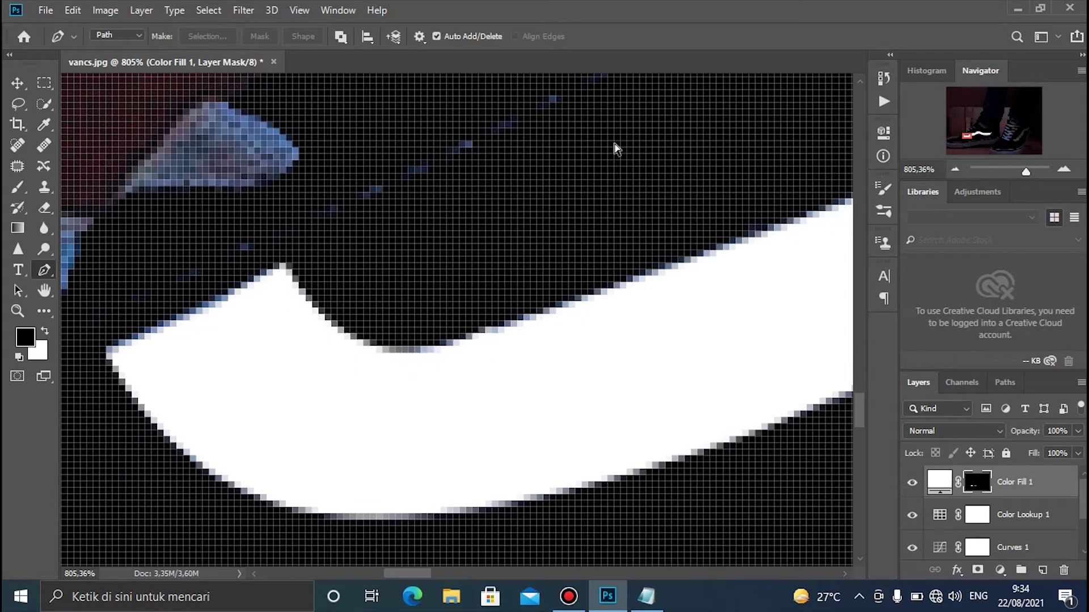
Add an Outer Glow effect to the Color Fill 1 layer with its opacity at 84%
alt+scroll(565, 366, down, 10)
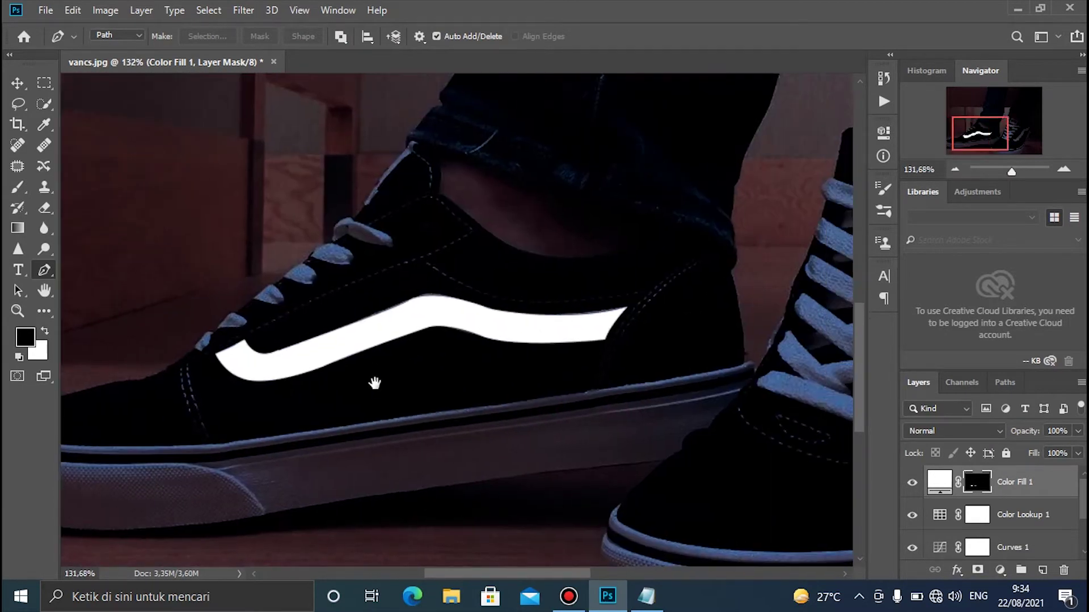
alt+scroll(459, 397, down, 3)
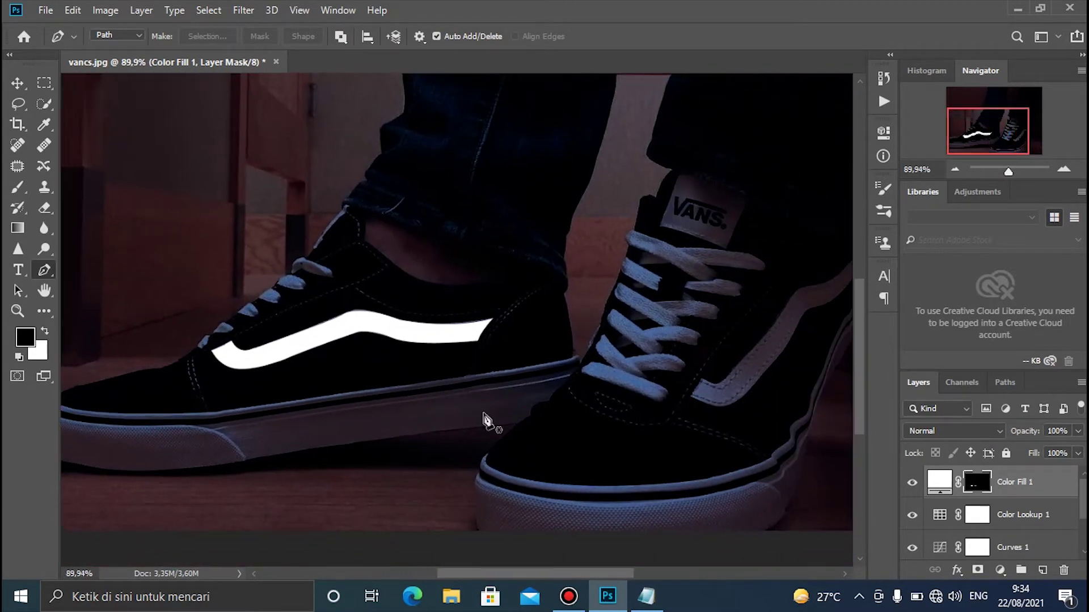
right_click(1018, 487)
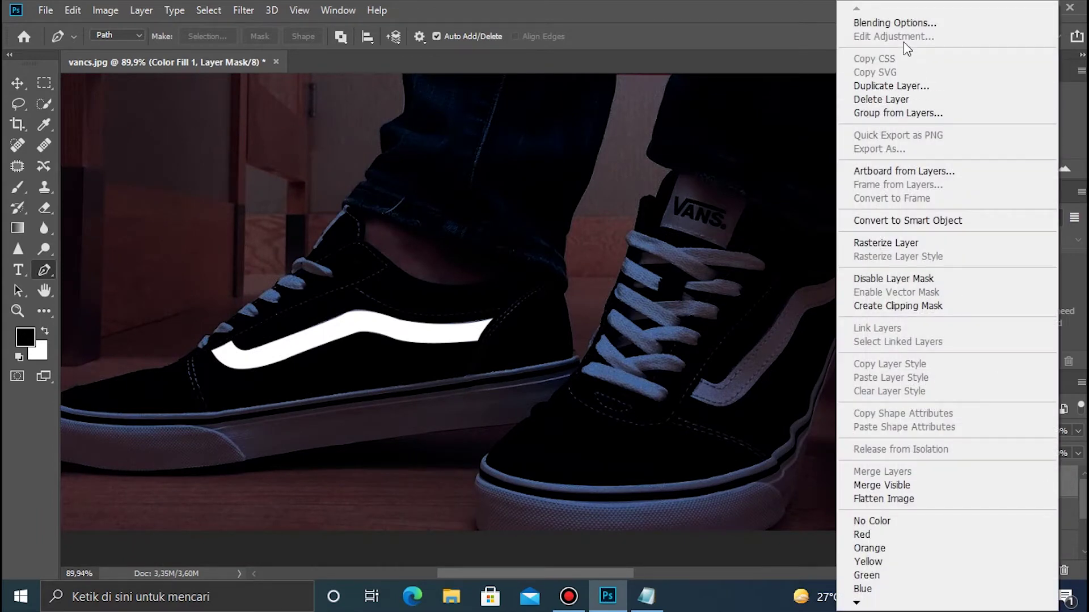
click(894, 23)
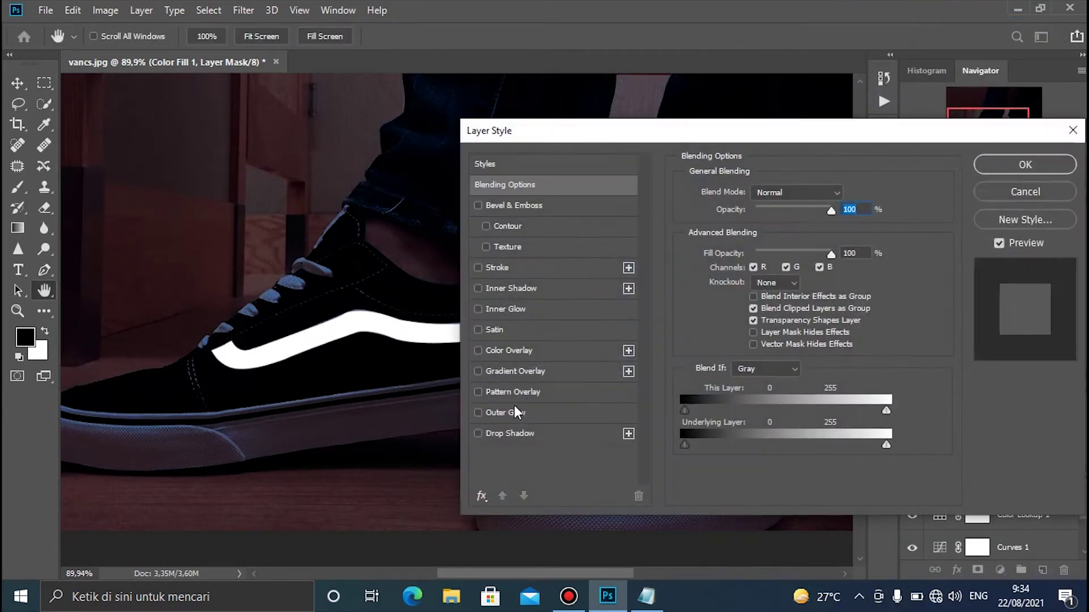
click(521, 412)
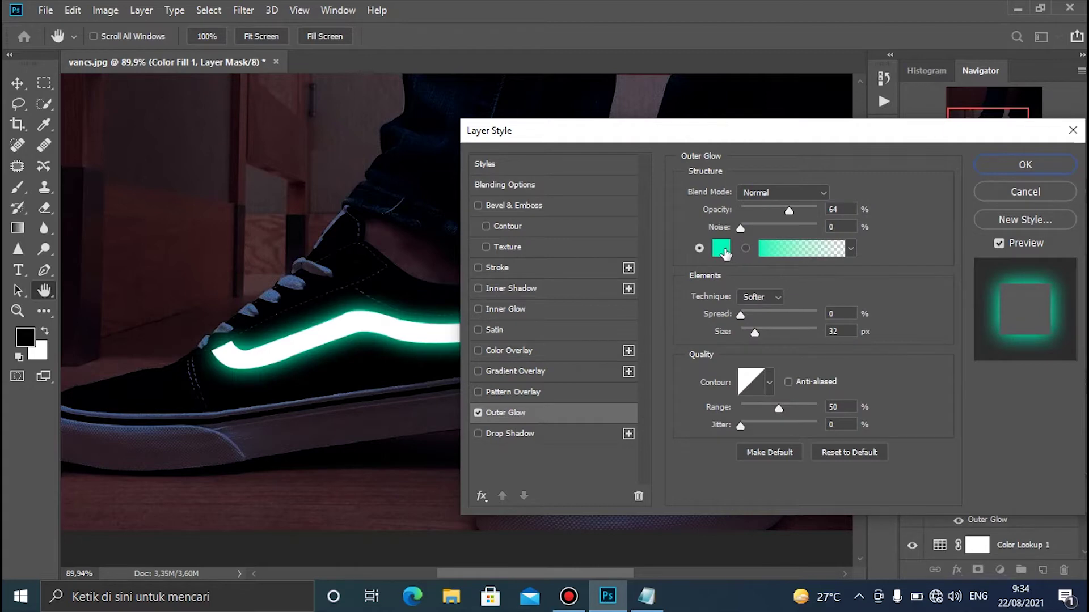
drag(948, 141, 964, 122)
mouse_move(819, 199)
mouse_down()
mouse_move(784, 196)
mouse_move(850, 196)
mouse_move(836, 197)
mouse_up()
Set the outer glow colour to #14f4c2, fine-tune the glow's extent and apply the layer style
click(751, 234)
click(504, 221)
drag(558, 251, 552, 312)
drag(524, 156, 522, 119)
click(557, 198)
mouse_move(557, 203)
mouse_down()
mouse_move(556, 236)
mouse_move(557, 224)
mouse_up()
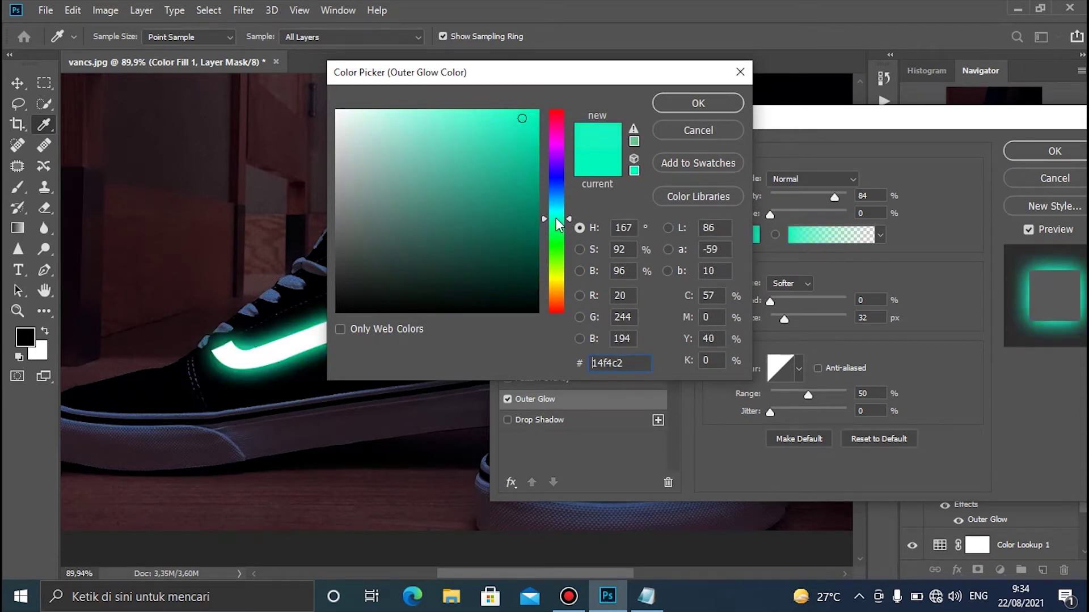
click(696, 102)
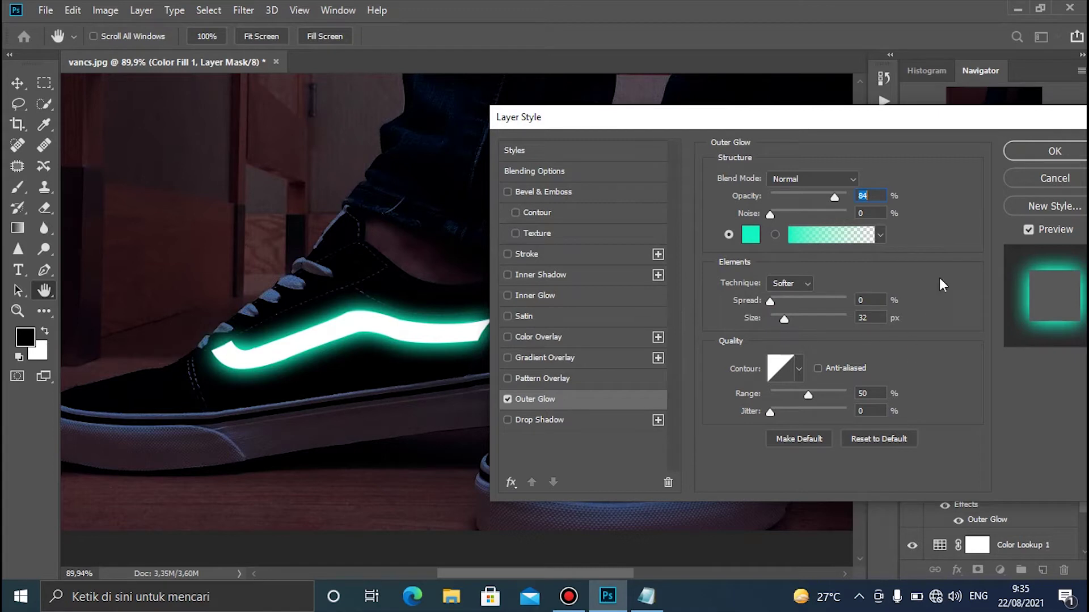
drag(798, 301, 786, 319)
click(1055, 152)
Try teal shades such as #0a755d and #339d85 as the fill colour of Color Fill 1
double_click(940, 482)
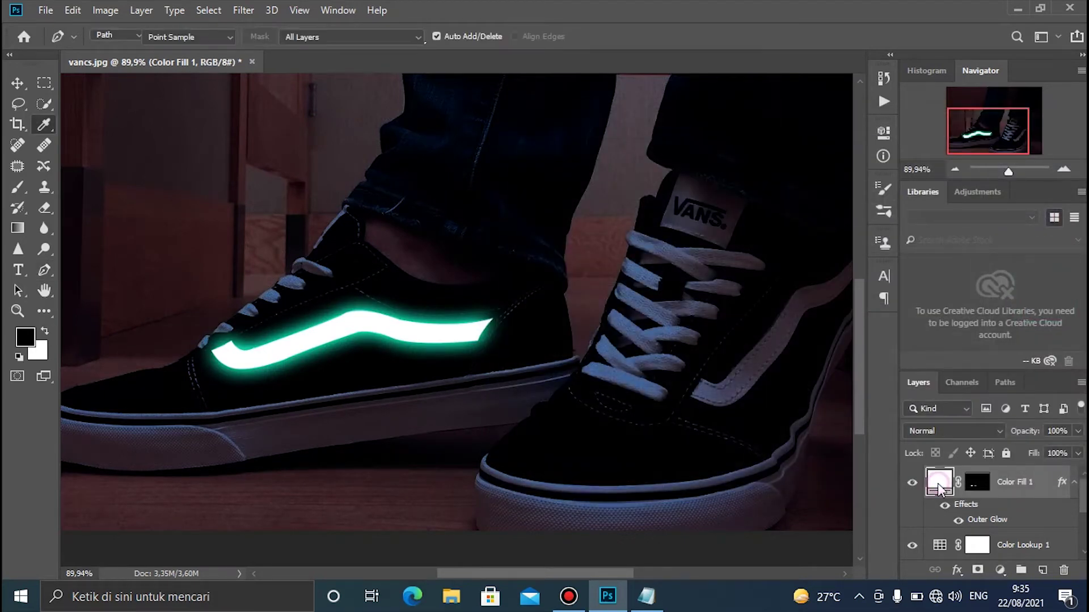
click(507, 203)
drag(529, 92, 660, 143)
click(438, 317)
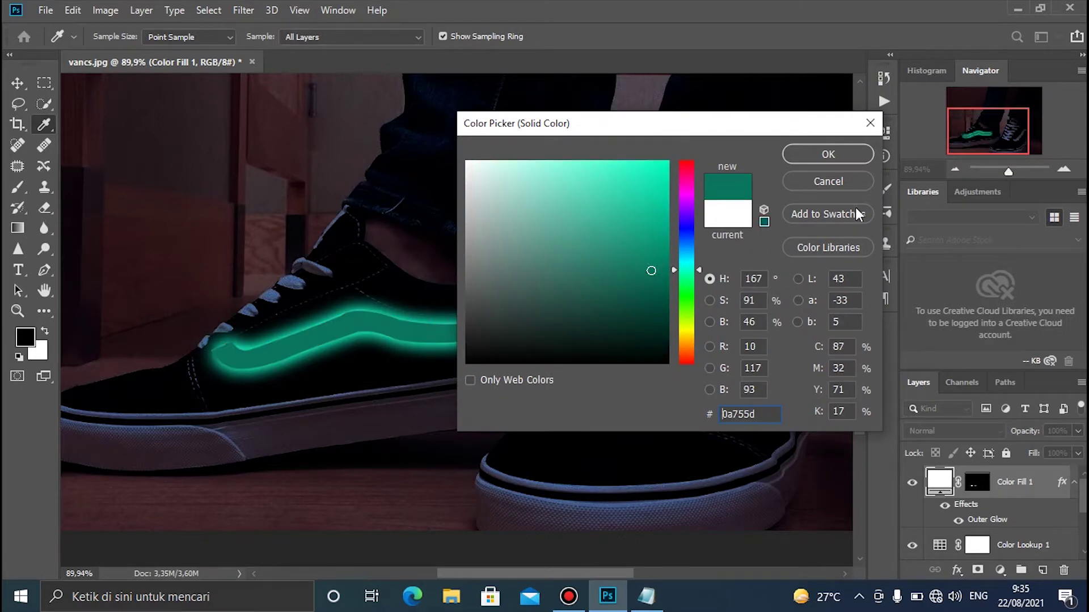
click(728, 215)
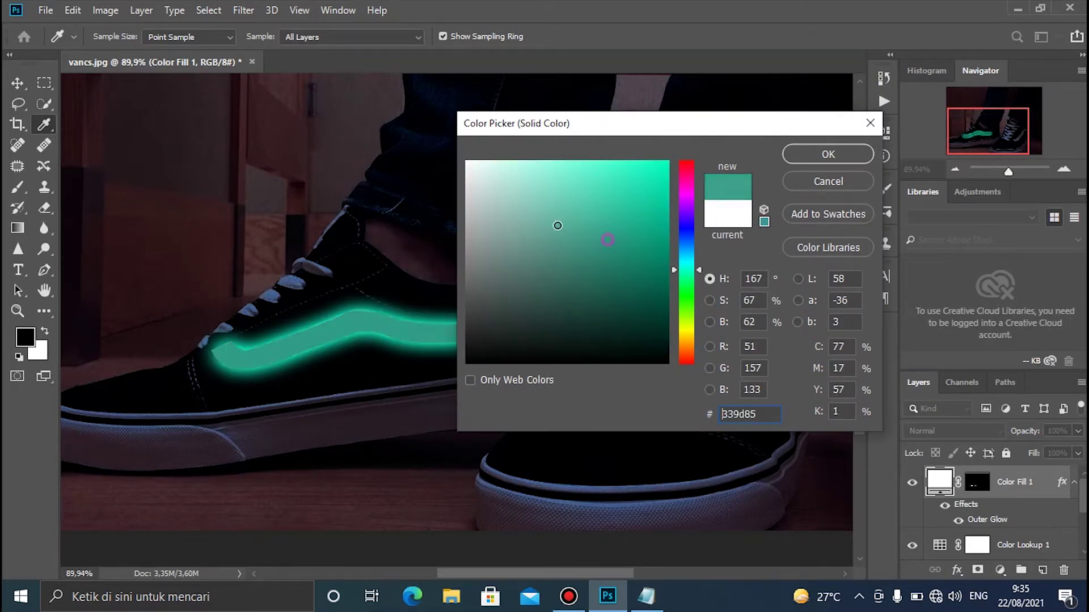
click(828, 158)
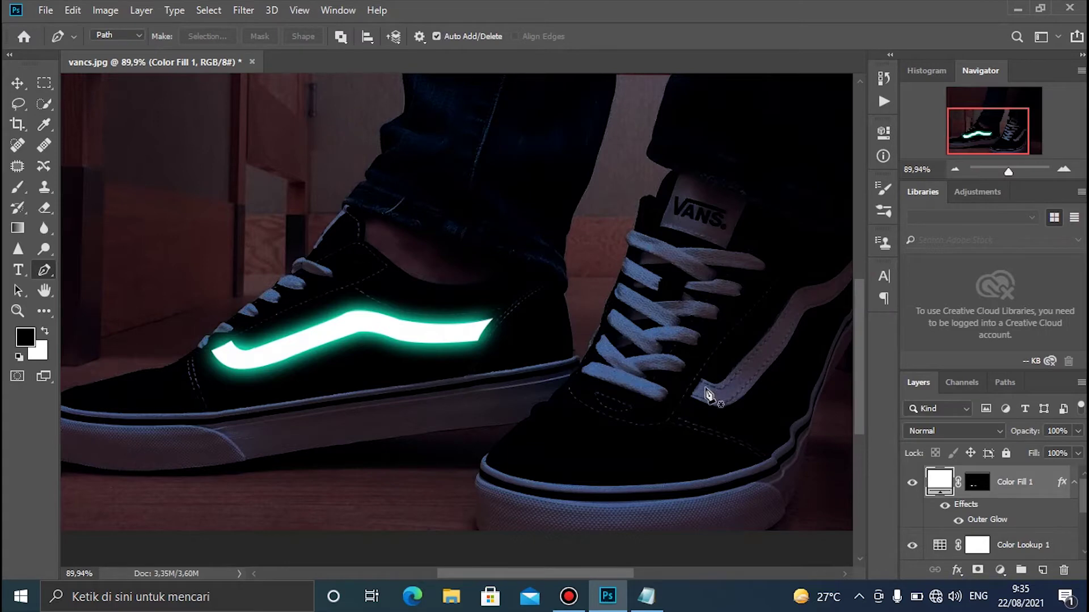
Target the Color Fill 1 layer mask and start a Pen tool path at the front end of the right shoe's stripe
scroll(658, 366, down, 3)
key(p)
scroll(431, 424, up, 11)
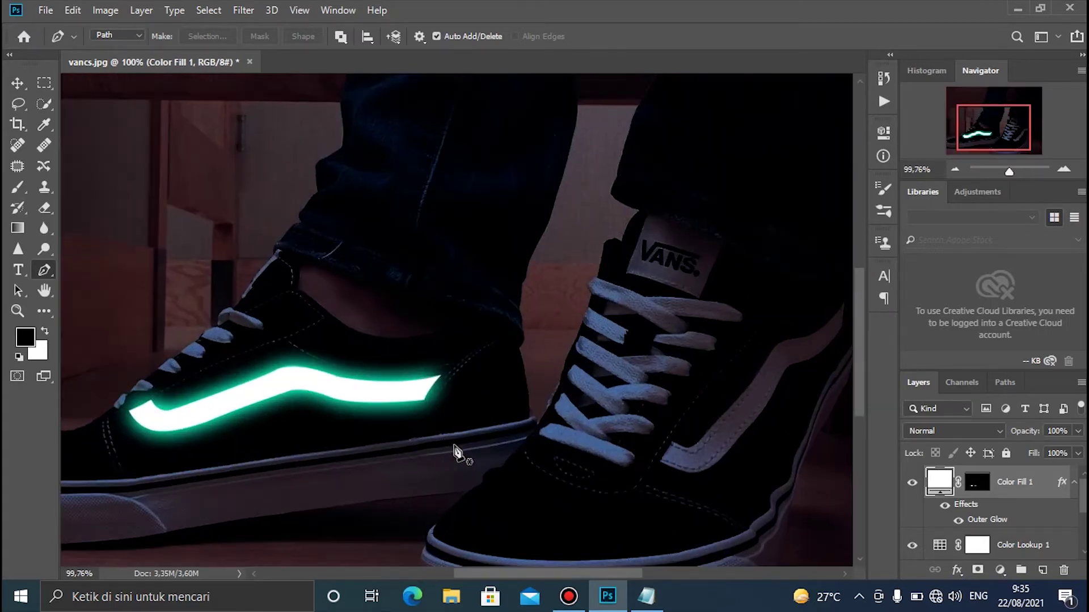
drag(639, 475, 527, 404)
scroll(584, 418, up, 5)
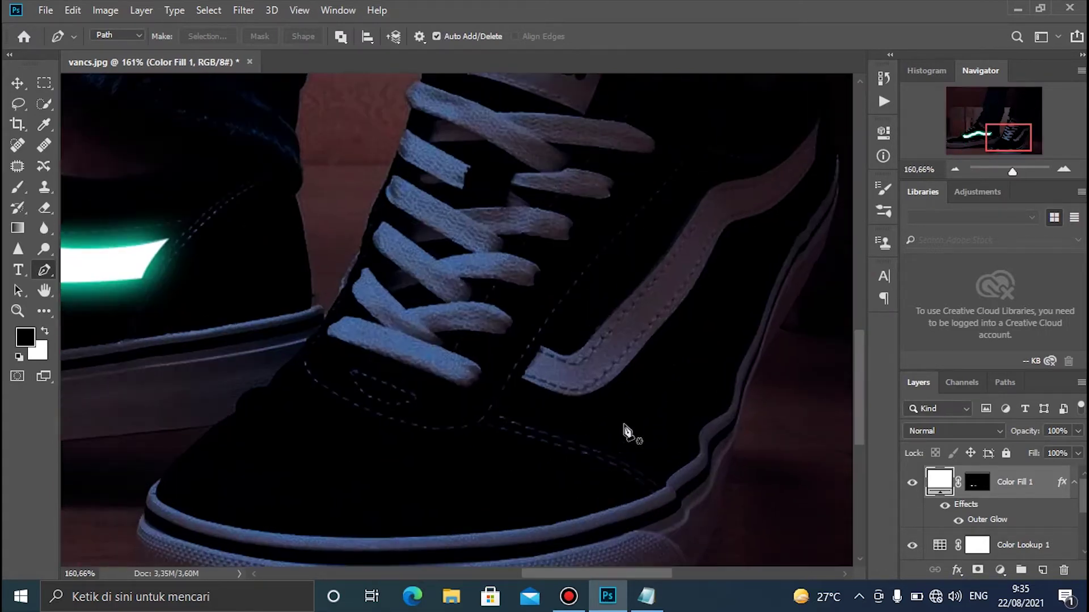
click(992, 483)
scroll(544, 363, up, 2)
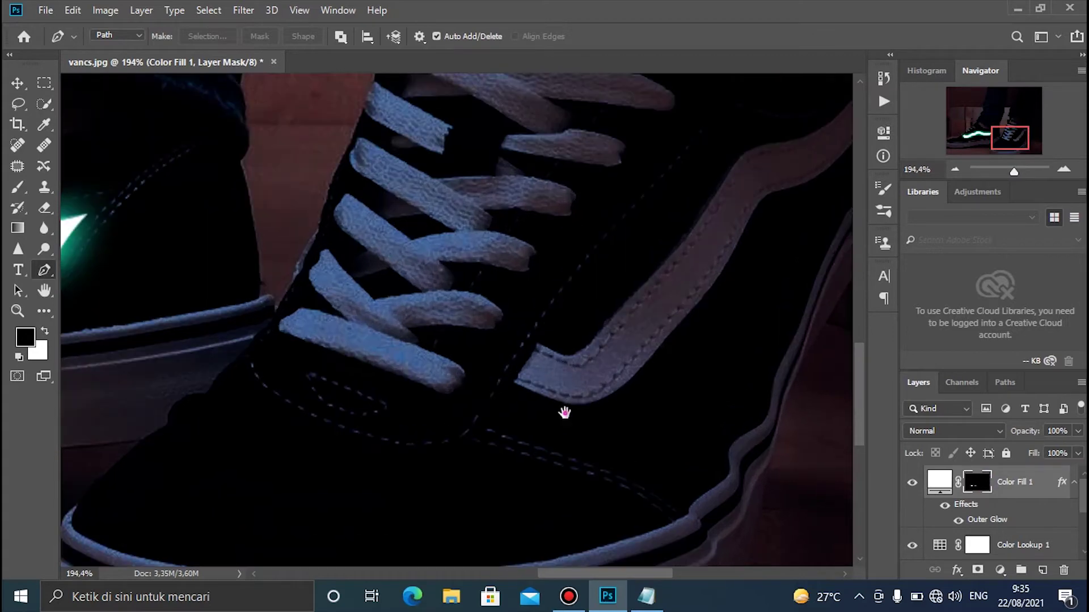
scroll(501, 391, up, 7)
click(455, 297)
drag(519, 337, 415, 384)
drag(442, 350, 483, 311)
alt+click(442, 350)
Extend the path with curved segments along the right stripe's upper edge and around its bend
drag(549, 273, 417, 470)
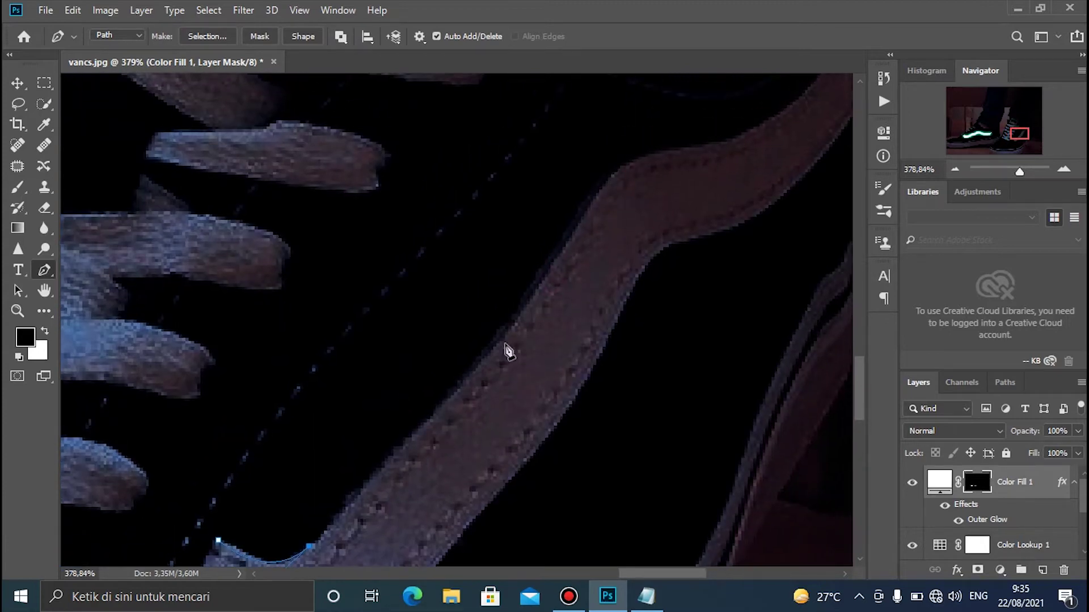
drag(578, 227, 609, 151)
alt+click(579, 228)
drag(697, 209, 559, 306)
drag(545, 250, 621, 252)
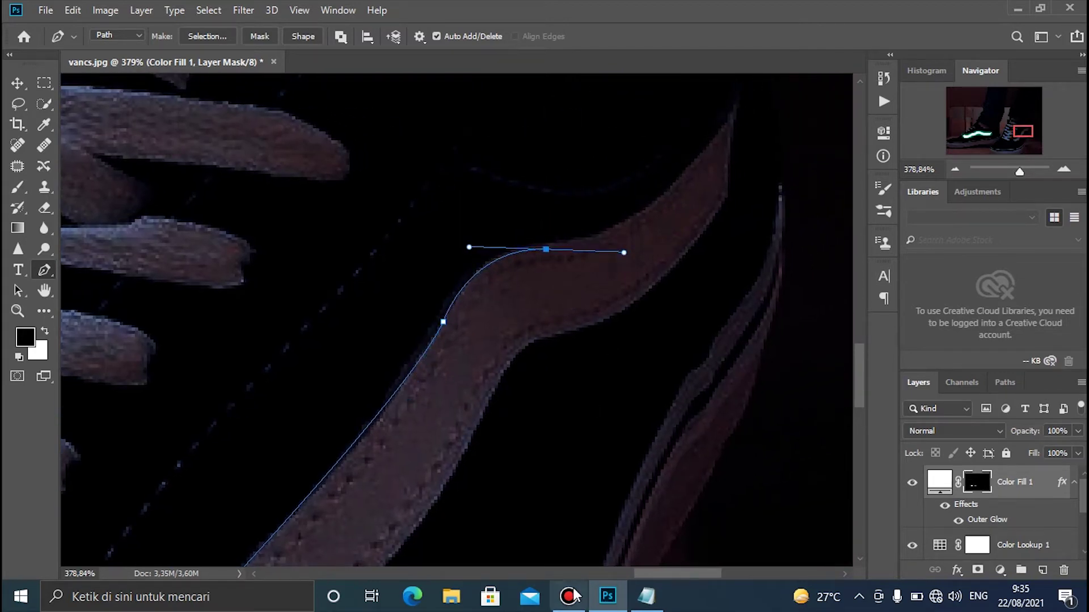
click(568, 597)
click(571, 599)
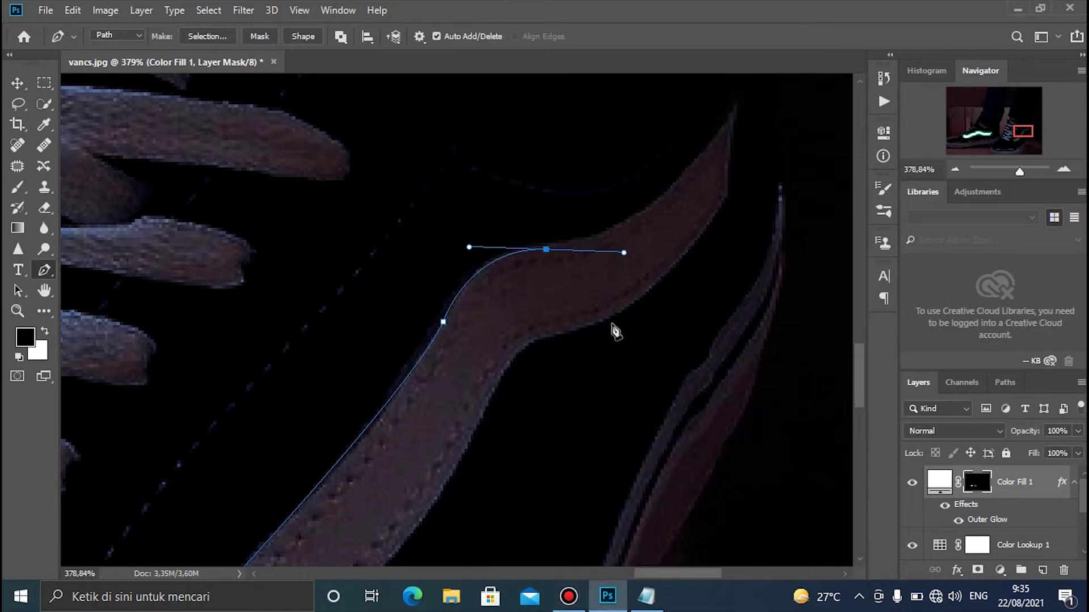
Carry the path along the upper edge to the right stripe's rear tip, undoing the misplaced points
alt+click(545, 249)
drag(636, 276, 659, 210)
click(655, 234)
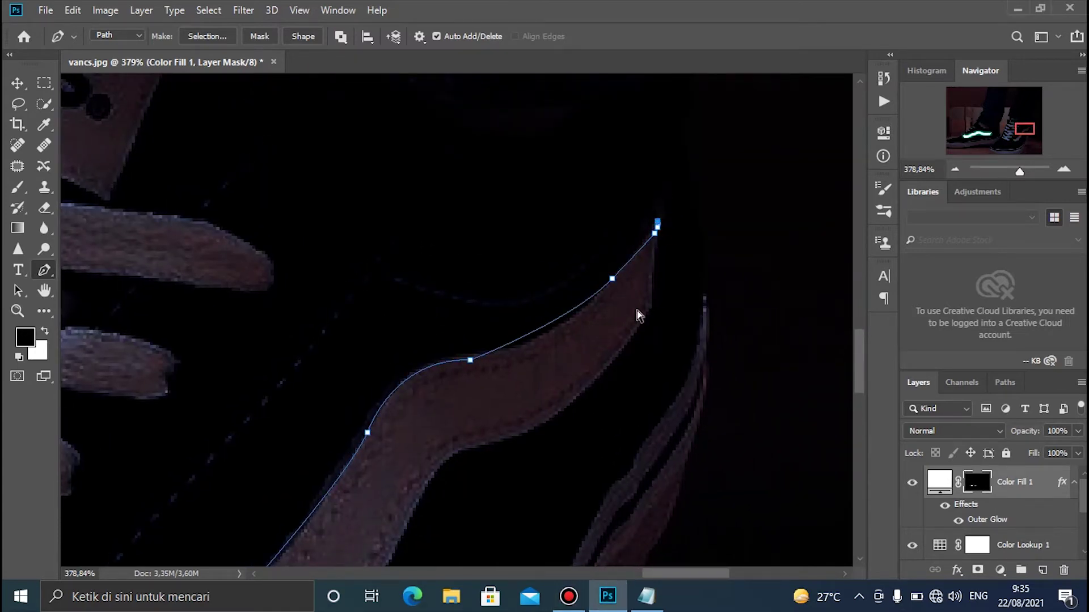
key(ctrl+z)
key(ctrl+z)
drag(615, 278, 656, 220)
drag(651, 274, 626, 349)
drag(632, 292, 639, 277)
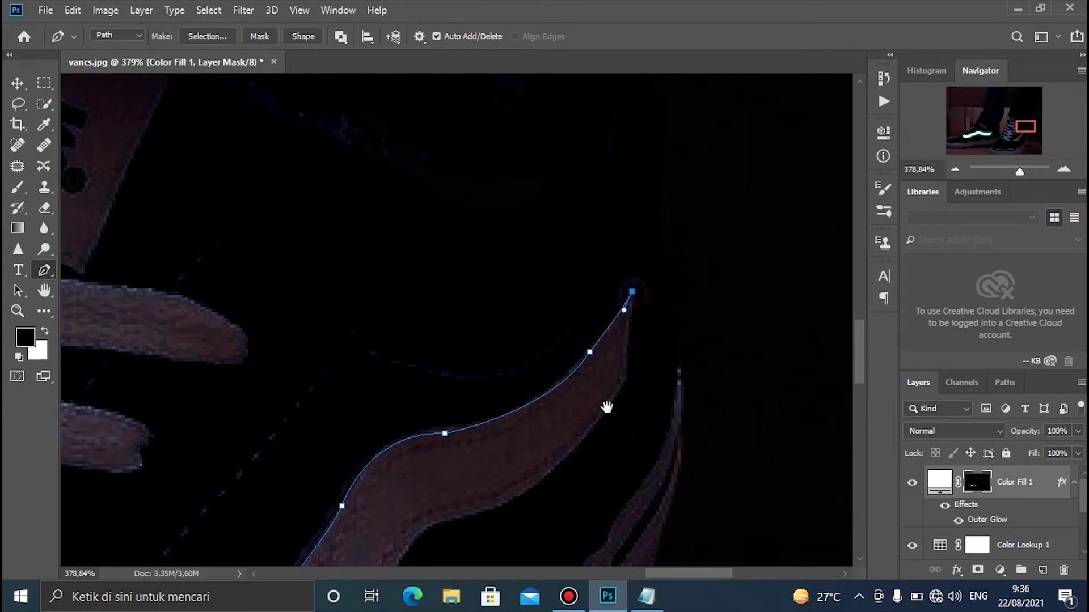
Take the path down the right stripe's rear end and add a curved segment along its lower edge toward the bend
drag(608, 411, 581, 321)
scroll(581, 321, up, 4)
click(603, 288)
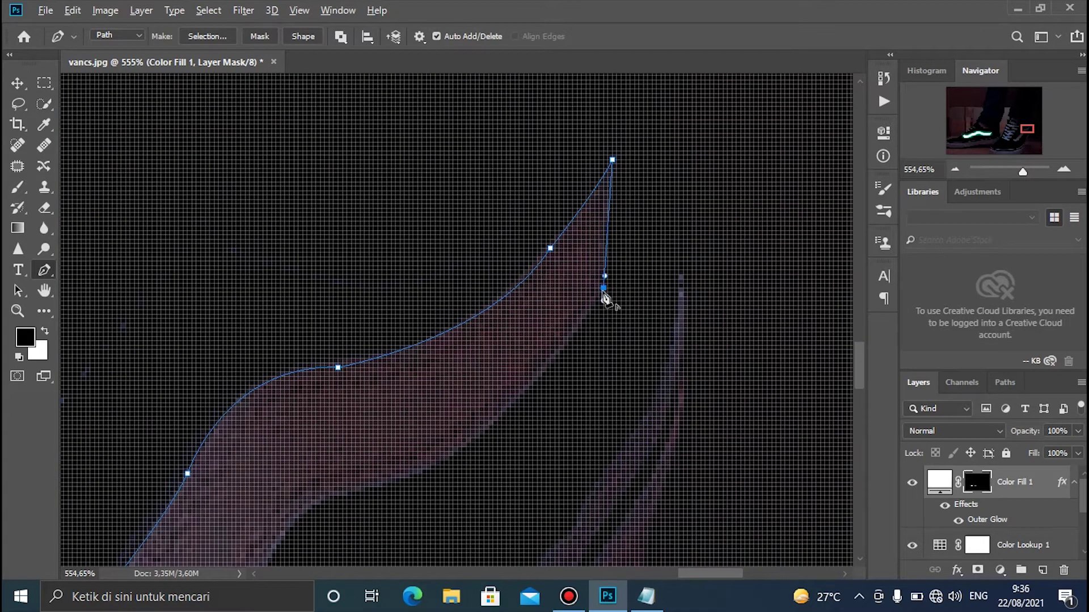
scroll(594, 324, down, 3)
drag(467, 433, 569, 408)
alt+click(467, 434)
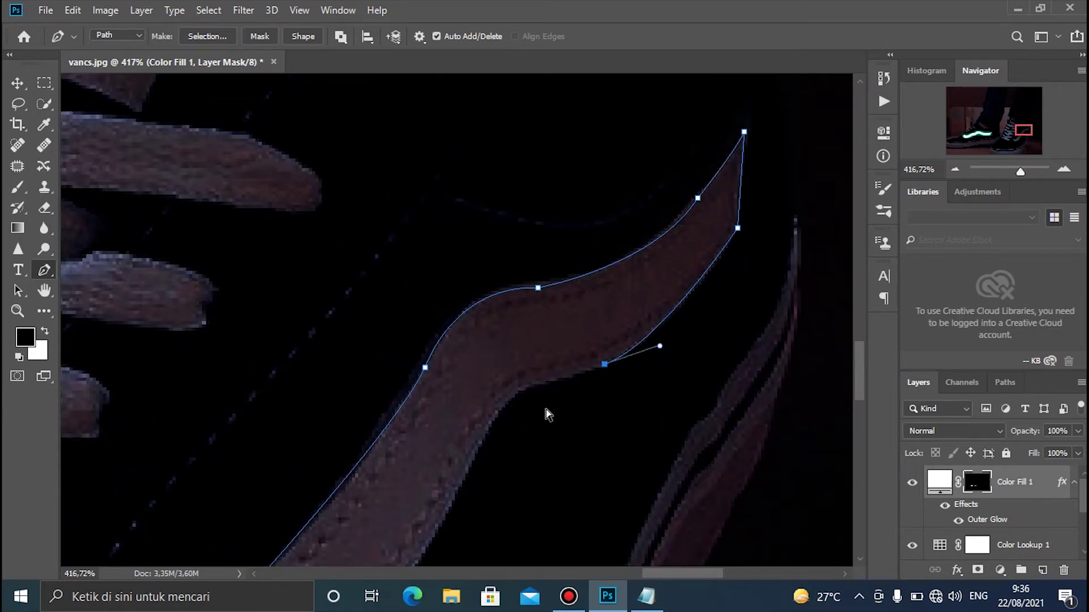
Continue the Pen path around the bend of the right stripe's lower edge and down toward its front curve
drag(512, 401, 492, 422)
alt+click(511, 403)
drag(499, 491, 565, 290)
drag(474, 377, 549, 311)
alt+click(474, 379)
drag(389, 451, 365, 475)
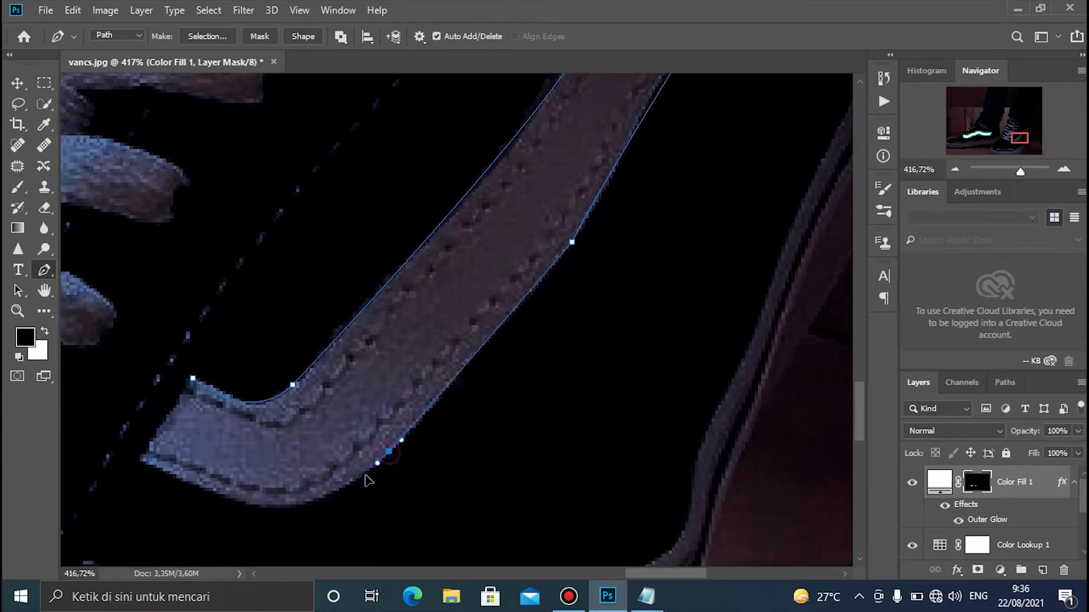
alt+click(390, 452)
Curve the path around the stripe's lower front bend to the front corner and close it at its starting point
drag(315, 505, 318, 436)
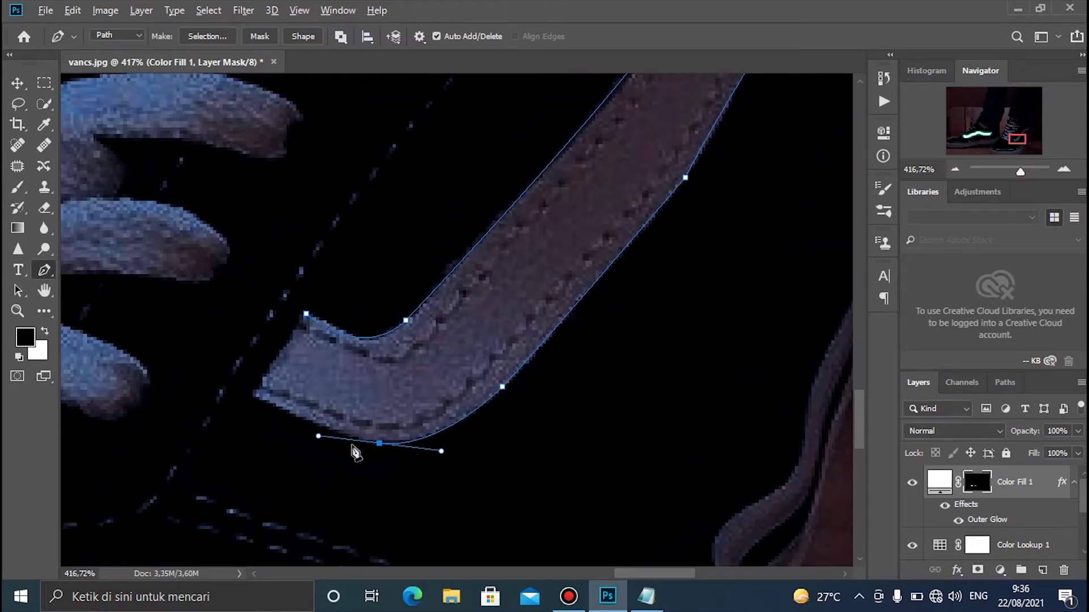
alt+click(379, 444)
drag(256, 397, 248, 390)
alt+click(257, 397)
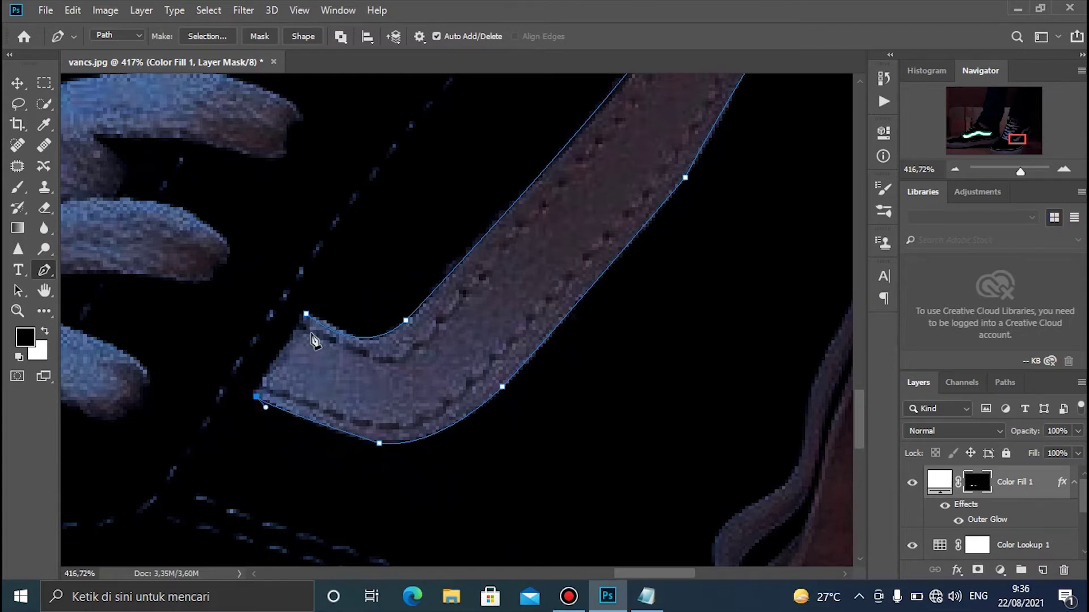
drag(306, 315, 339, 282)
Convert the closed path into a new anti-aliased selection with 0 px feather and fill it with white on the Color Fill 1 mask
click(229, 39)
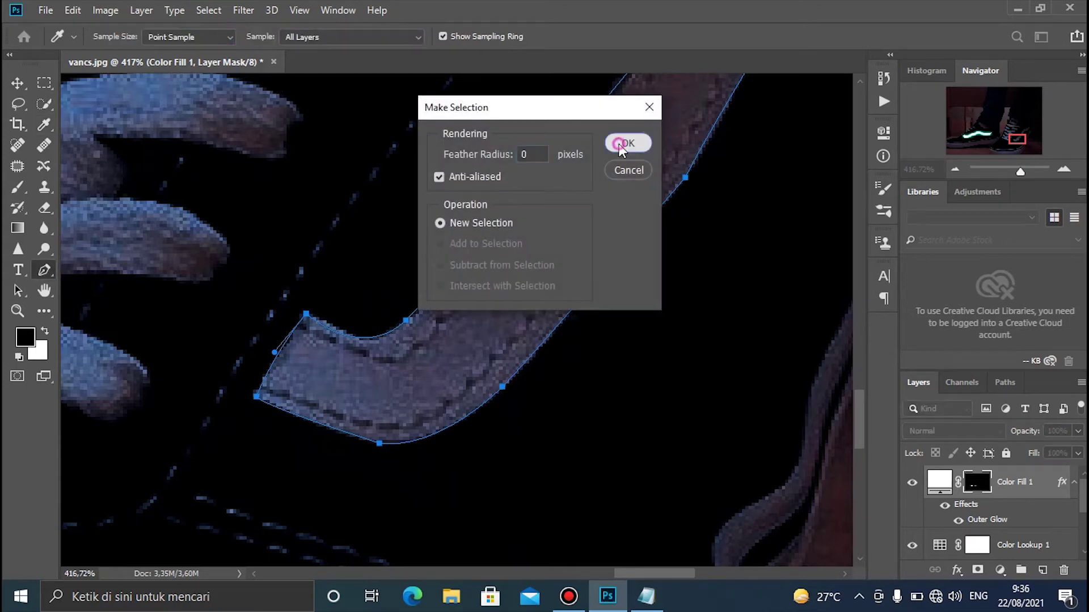
click(628, 142)
key(ctrl+Delete)
key(Home)
scroll(578, 244, down, 11)
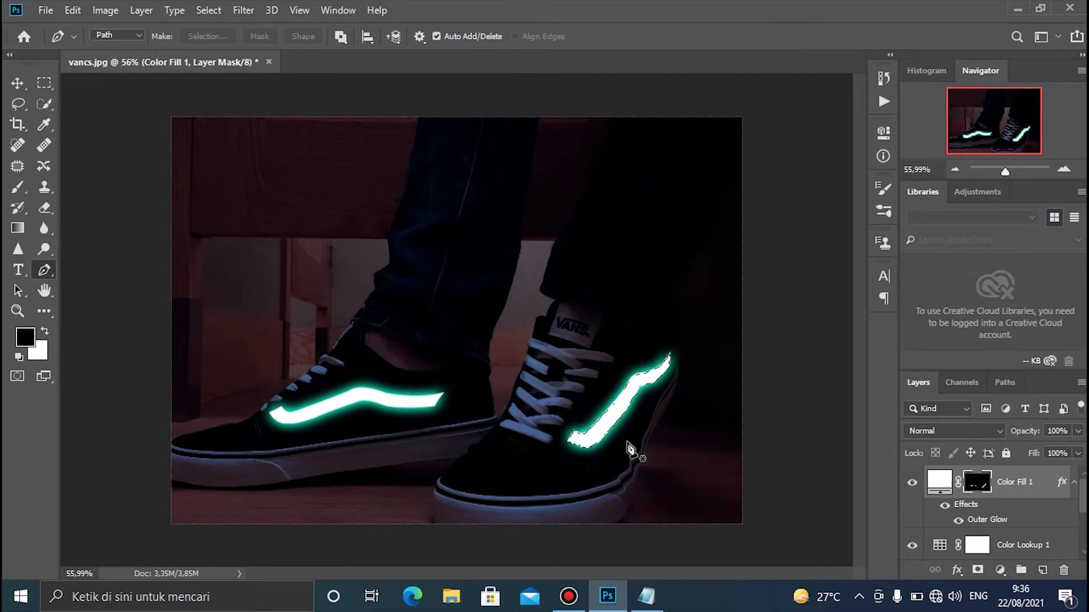
Undo the right stripe's mask fill, reapply the white fill, and clear the selection
scroll(630, 450, up, 5)
key(ctrl+z)
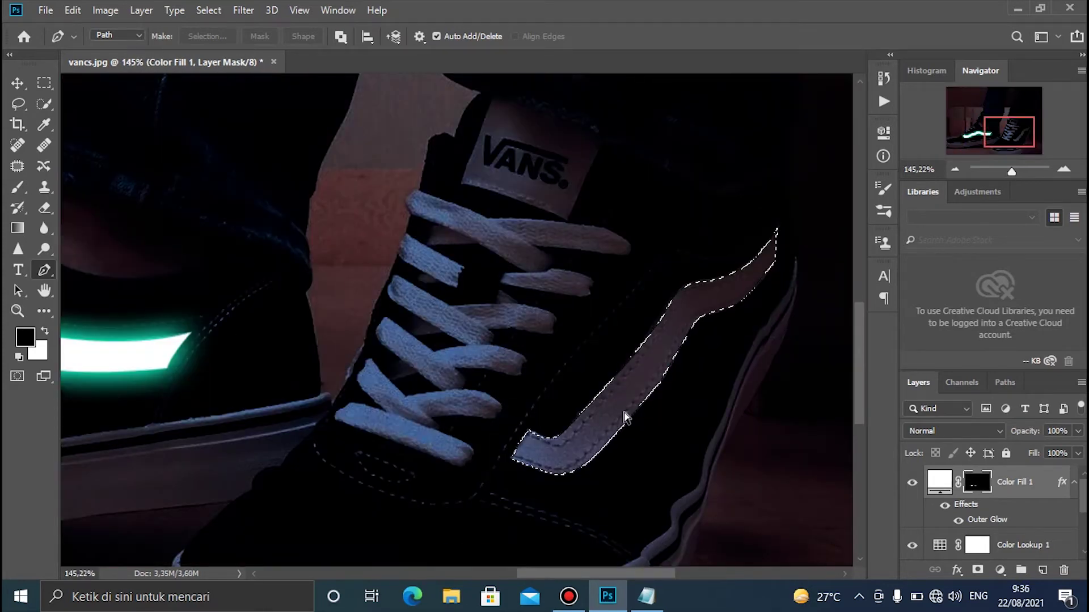
key(ctrl+Delete)
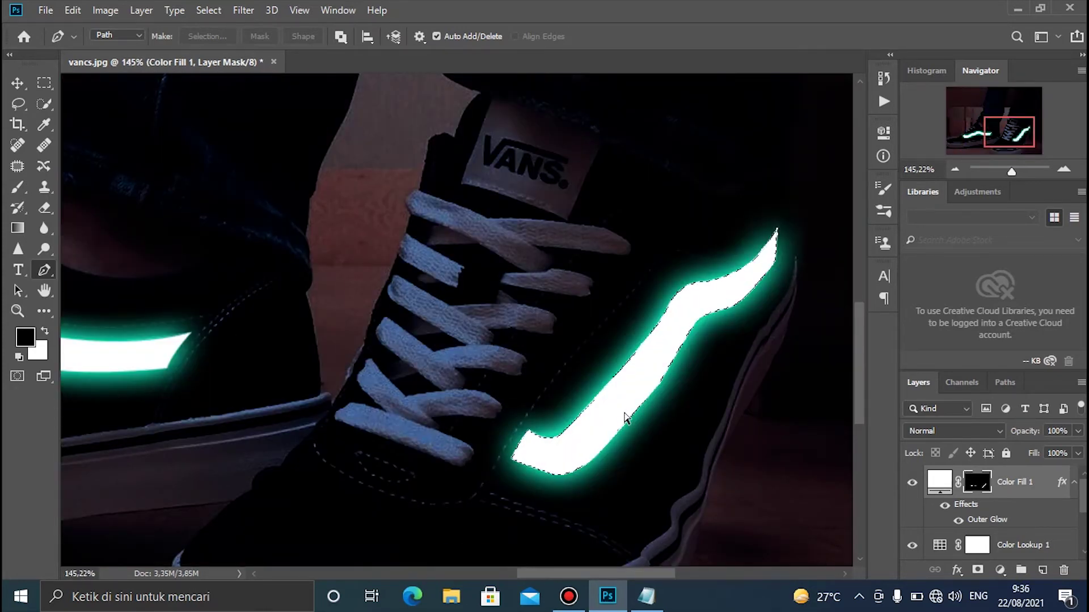
scroll(558, 471, down, 6)
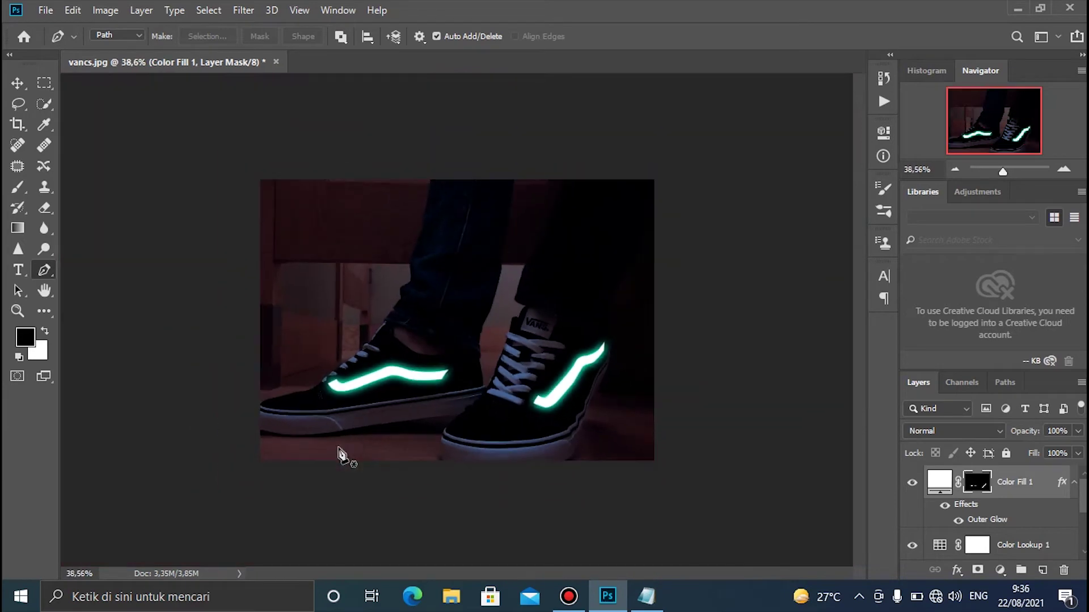
scroll(408, 440, up, 4)
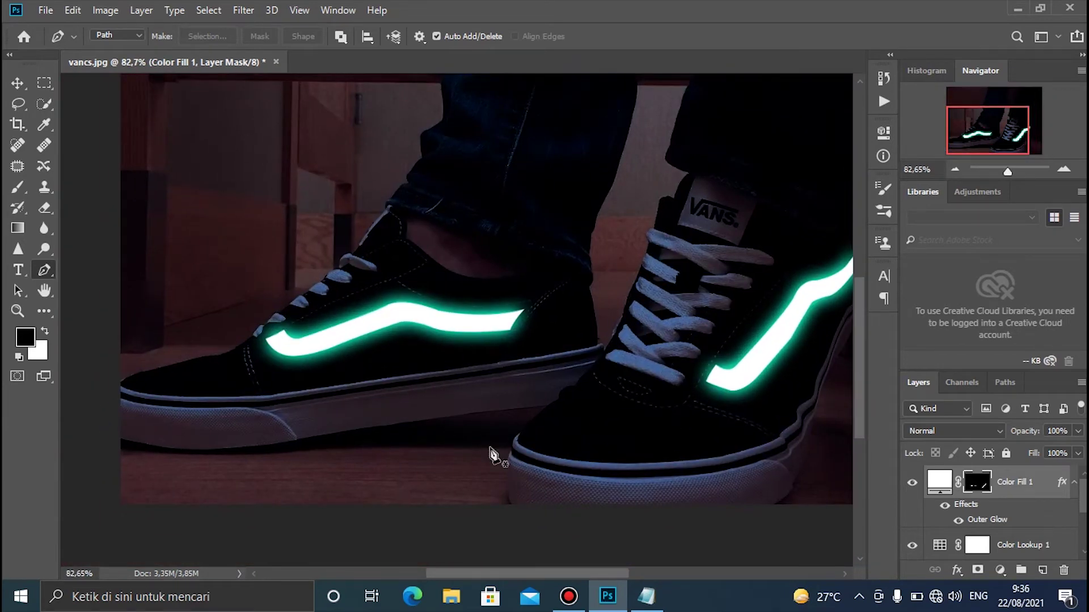
Add a white Solid Color fill layer above Color Fill 1
click(1000, 570)
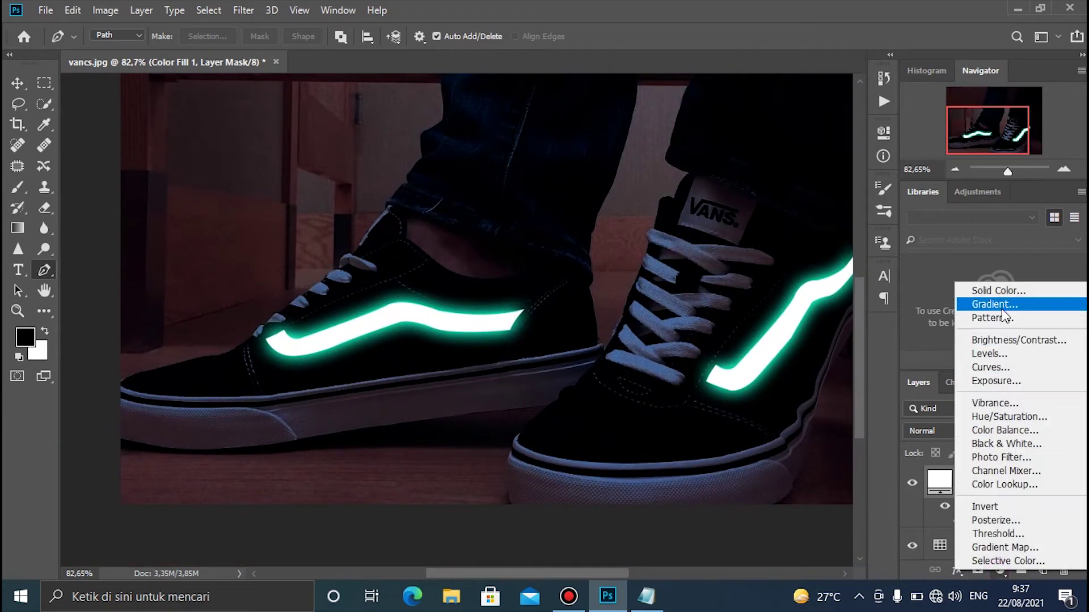
click(998, 291)
drag(610, 231, 443, 144)
click(828, 155)
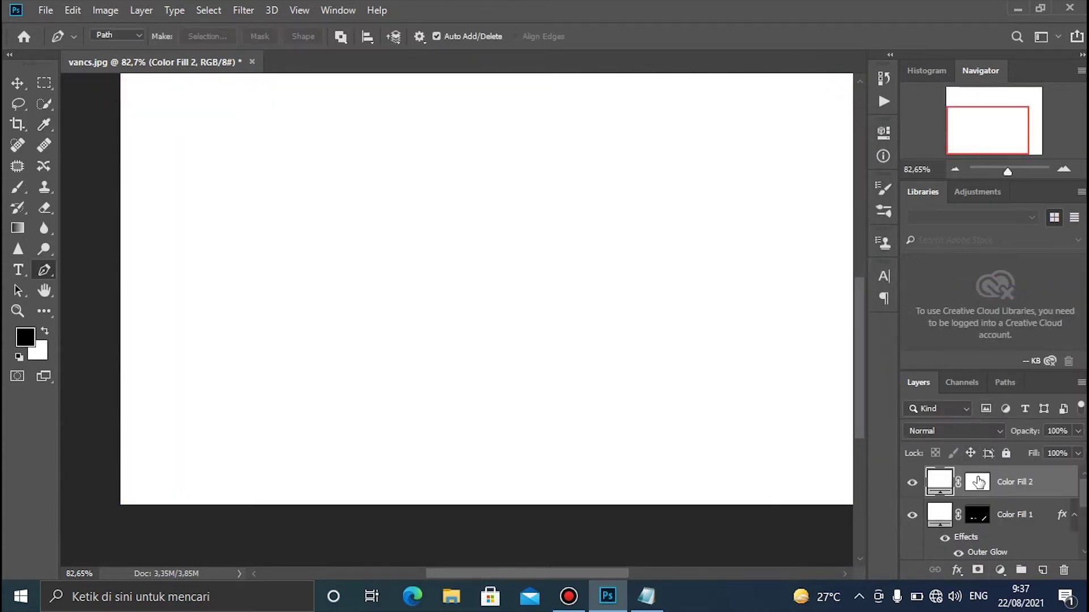
Target the Color Fill 2 layer mask and invert it to black
click(978, 482)
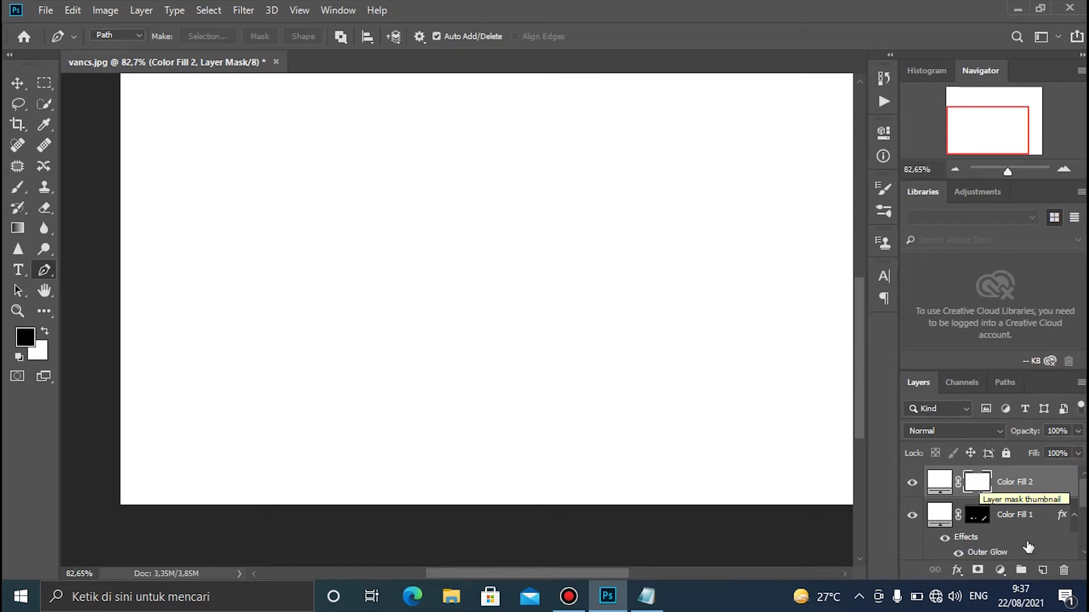
click(646, 597)
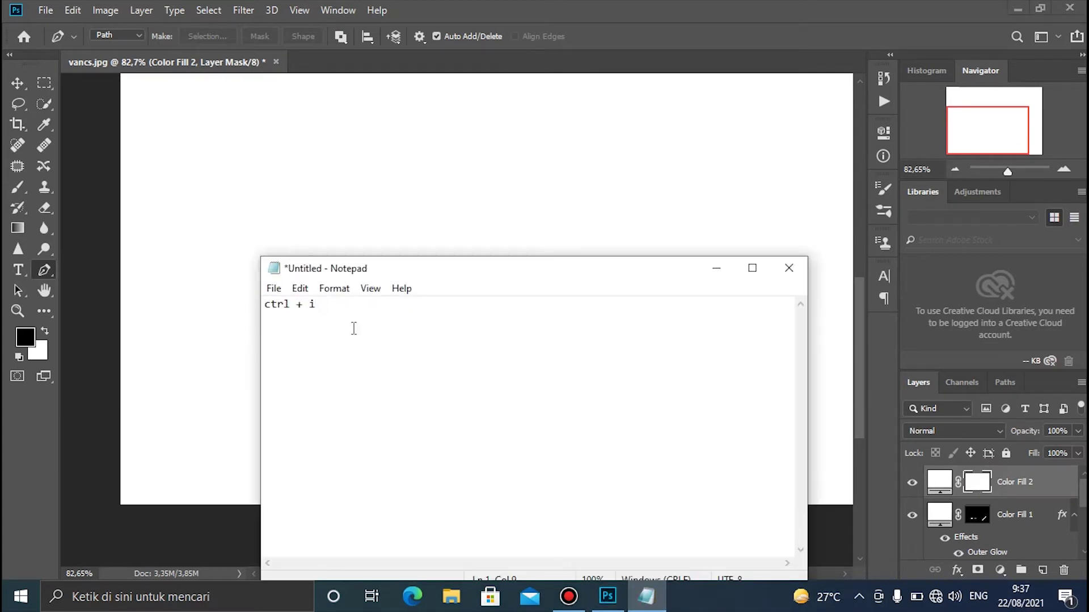
click(717, 269)
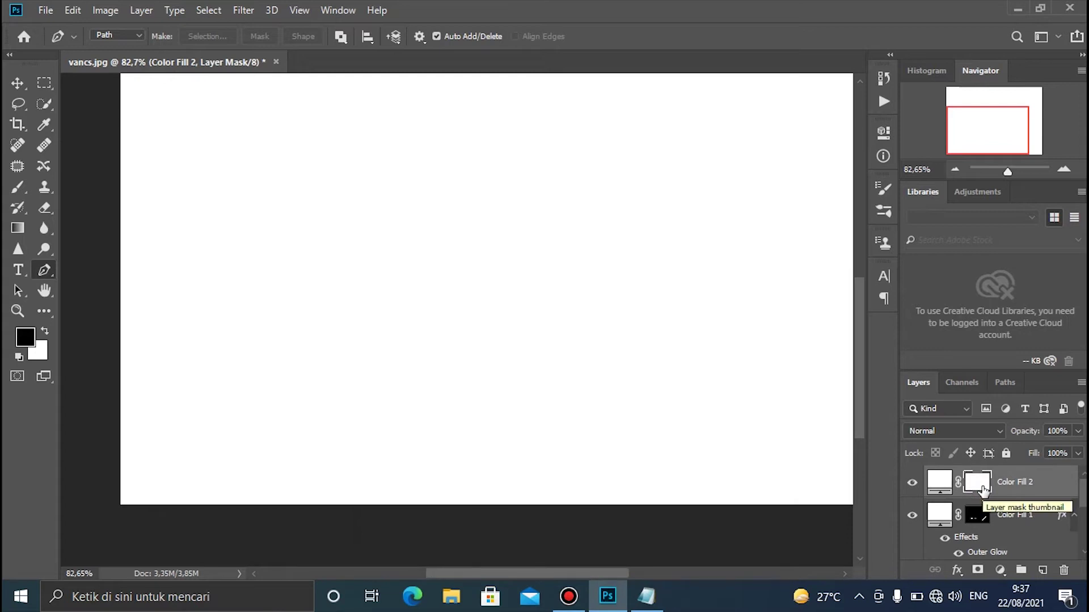
key(ctrl+i)
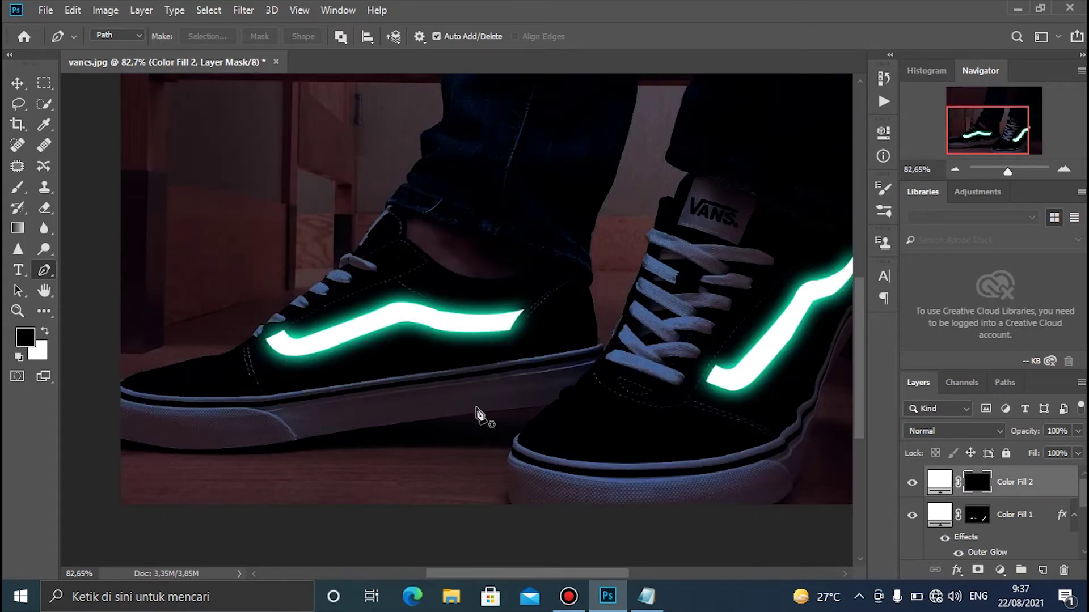
Start a Pen tool path at the toe of the left shoe's black sole line, redoing the first curve along its upper edge
scroll(358, 414, up, 3)
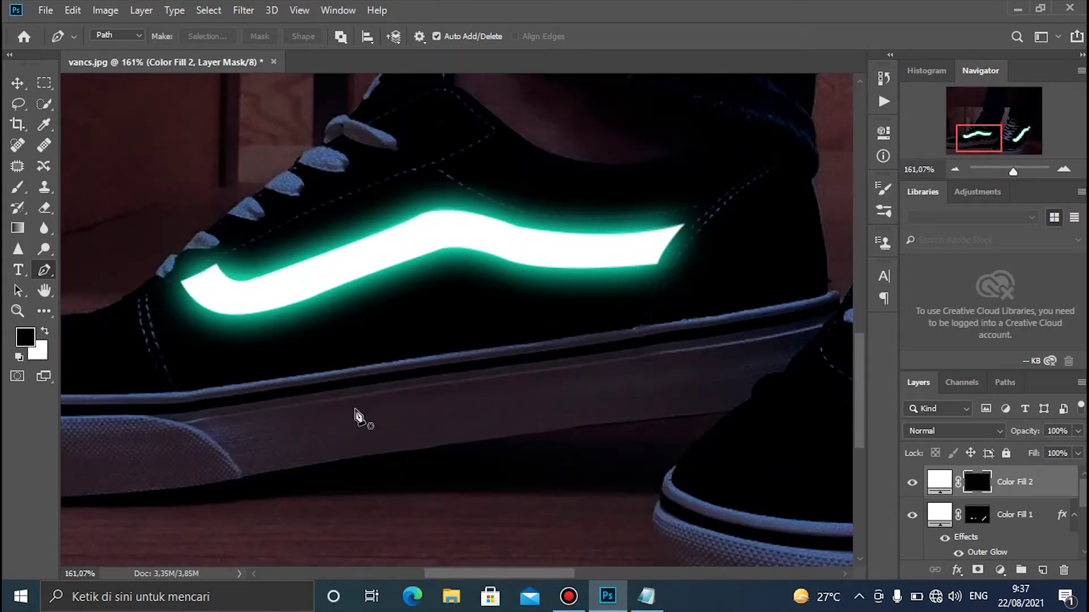
scroll(467, 406, up, 3)
scroll(312, 420, up, 2)
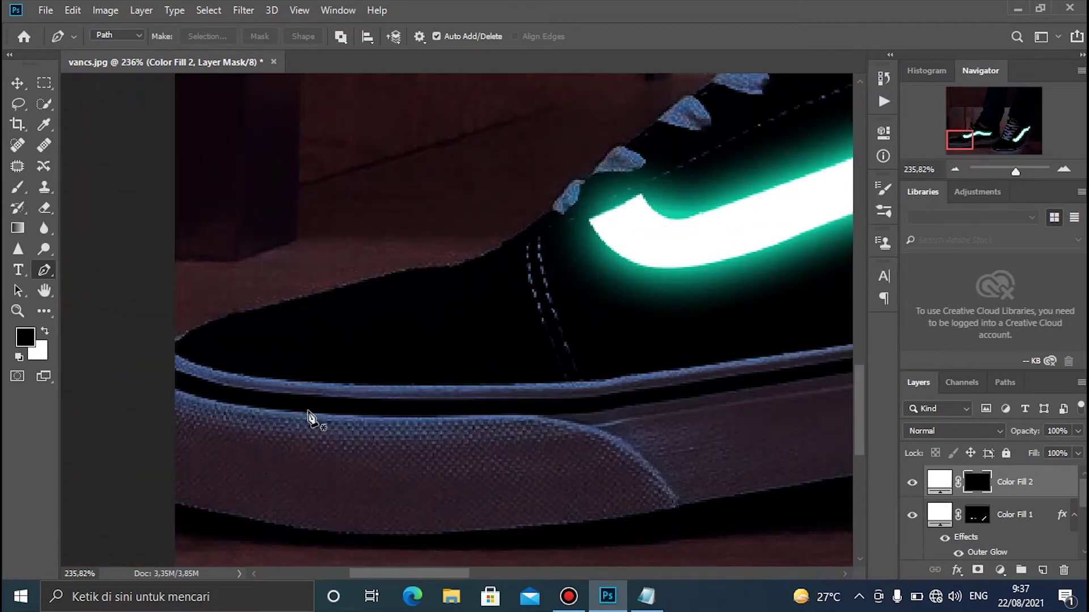
scroll(315, 444, up, 3)
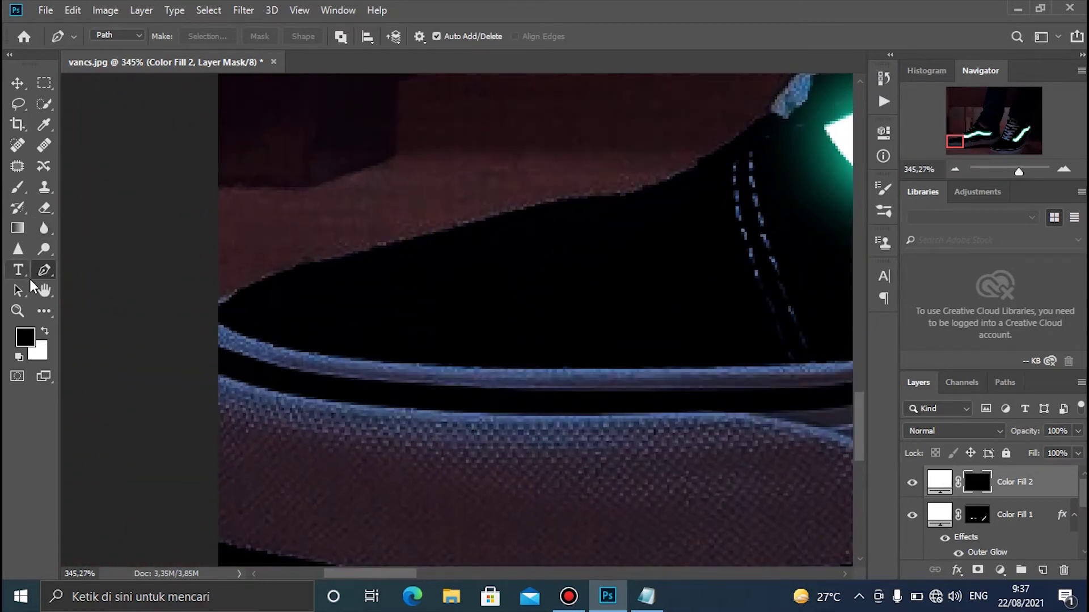
click(219, 343)
drag(504, 388, 630, 387)
key(ctrl+z)
drag(380, 381, 436, 377)
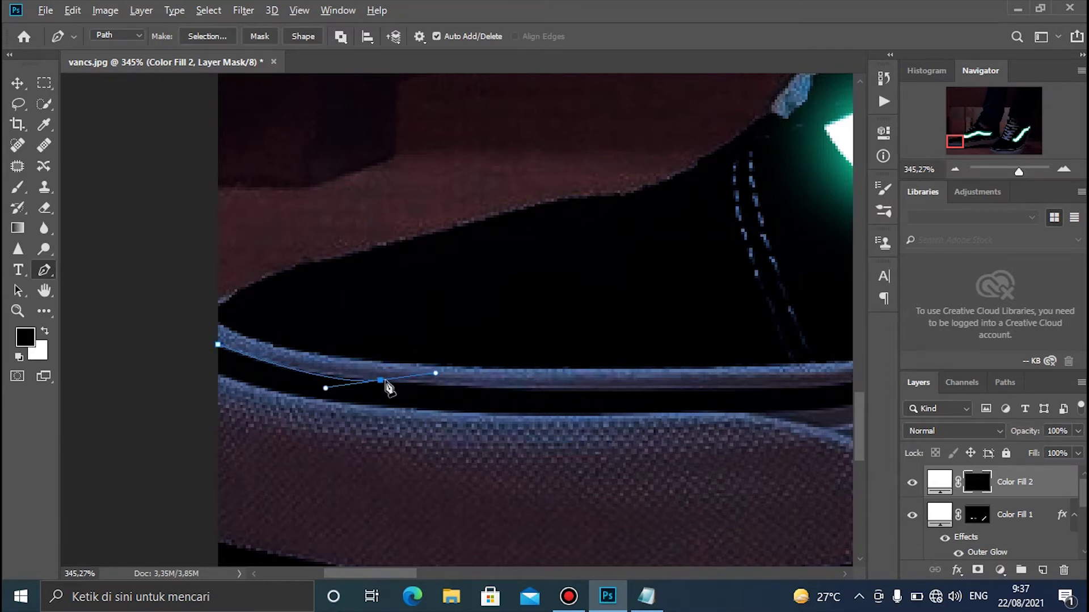
drag(538, 402, 441, 376)
alt+click(384, 380)
Extend the path along the upper edge of the left shoe's black sole line, past the toe cap toward the heel
drag(620, 404, 372, 406)
drag(408, 373, 475, 358)
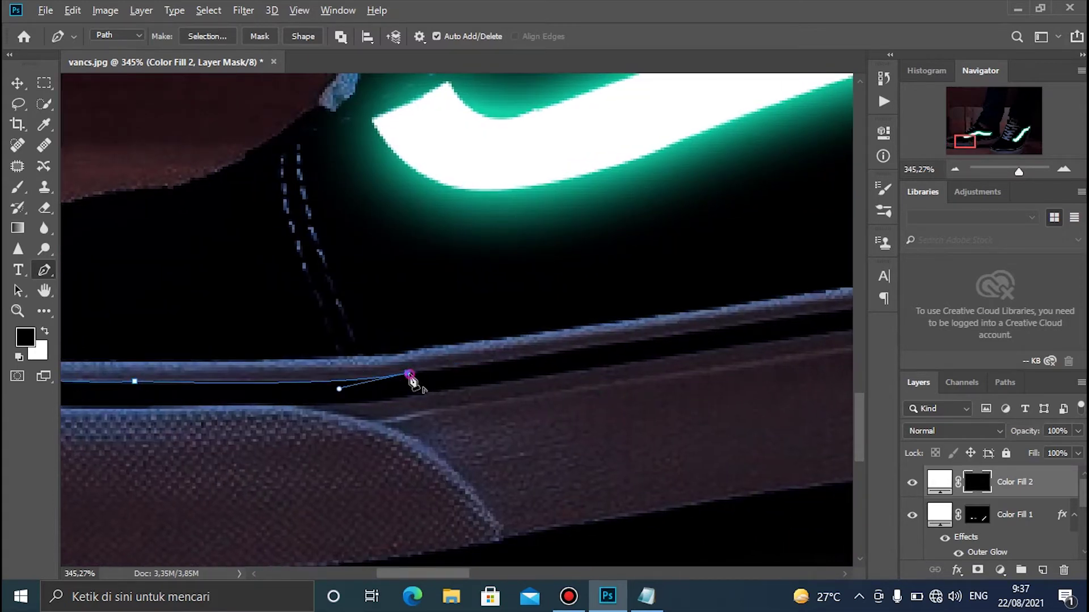
drag(574, 372, 335, 418)
click(764, 335)
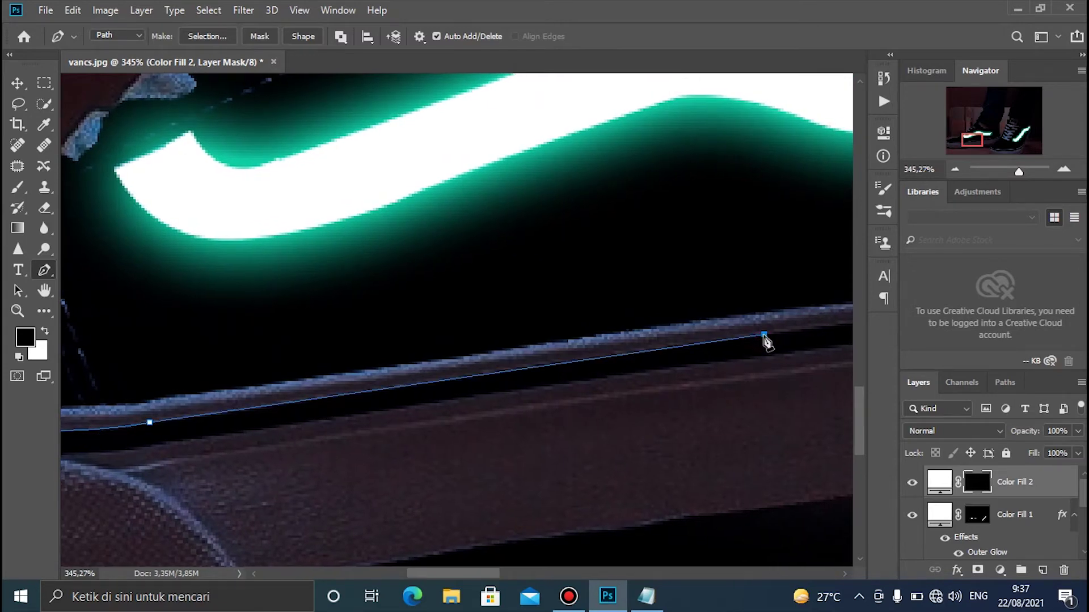
Carry the path along the upper edge to the sole line's heel end, replacing the misplaced end point
drag(749, 397, 345, 437)
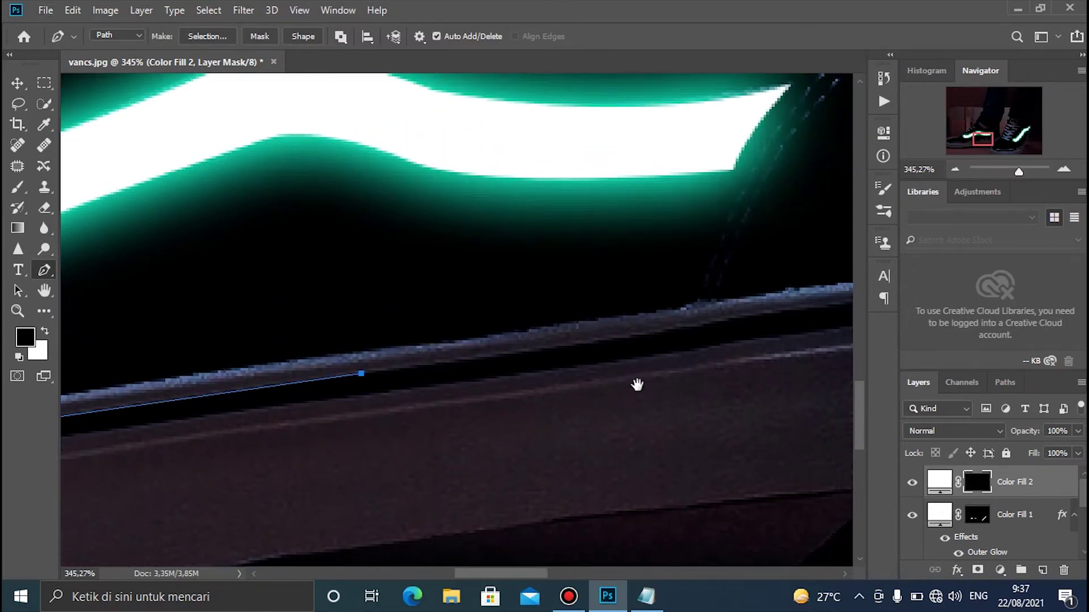
drag(637, 384, 408, 455)
drag(656, 370, 444, 445)
drag(658, 374, 663, 372)
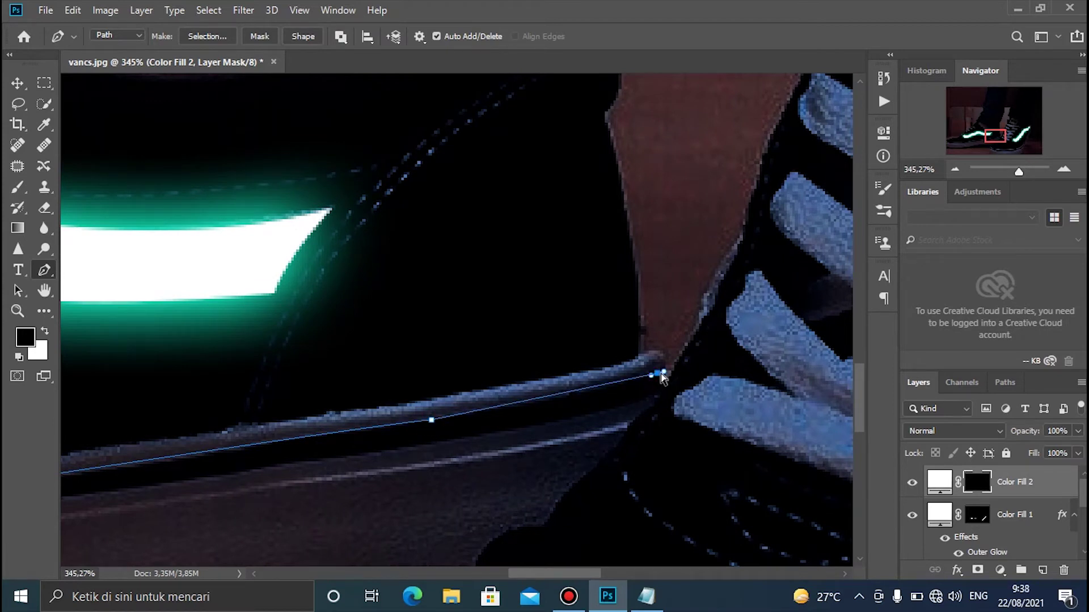
key(ctrl+z)
drag(662, 371, 667, 368)
Turn the path around the sole line's heel end and add a curved segment along its lower edge
scroll(652, 400, up, 1)
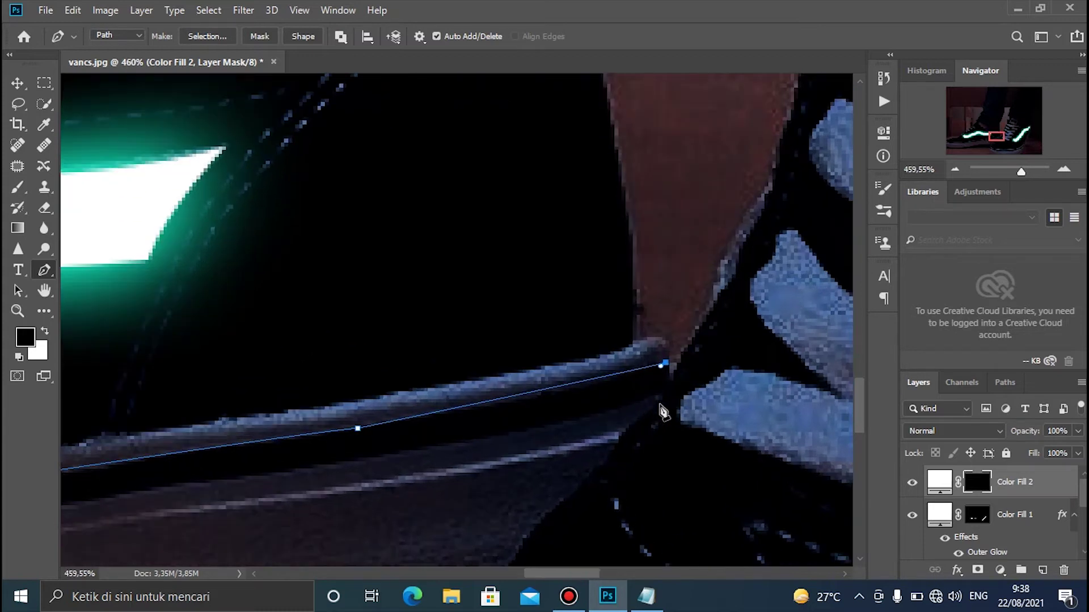
drag(644, 402, 604, 422)
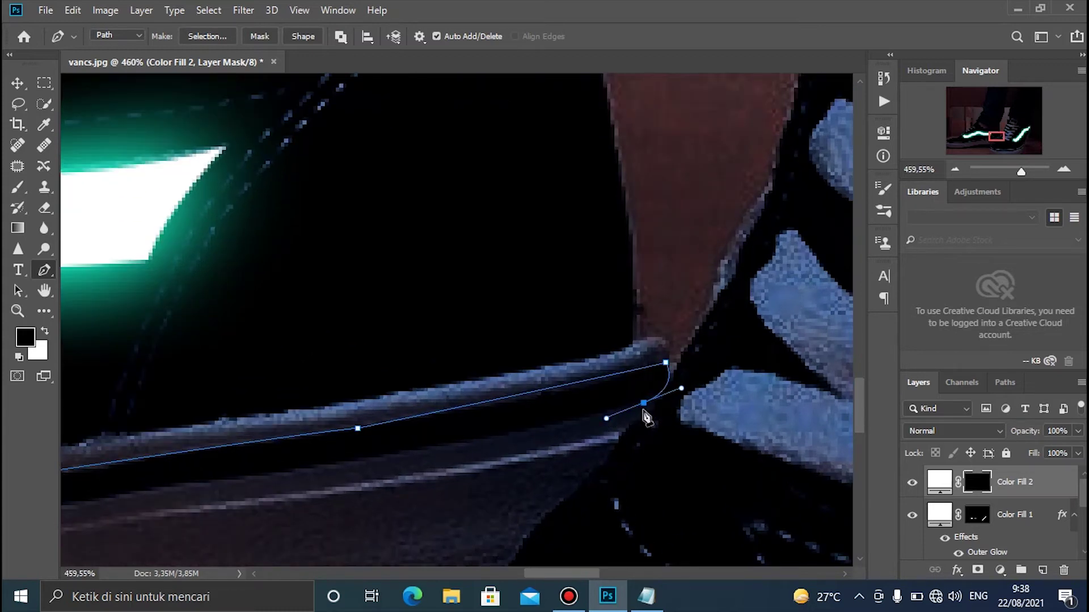
alt+click(644, 404)
drag(413, 469, 537, 410)
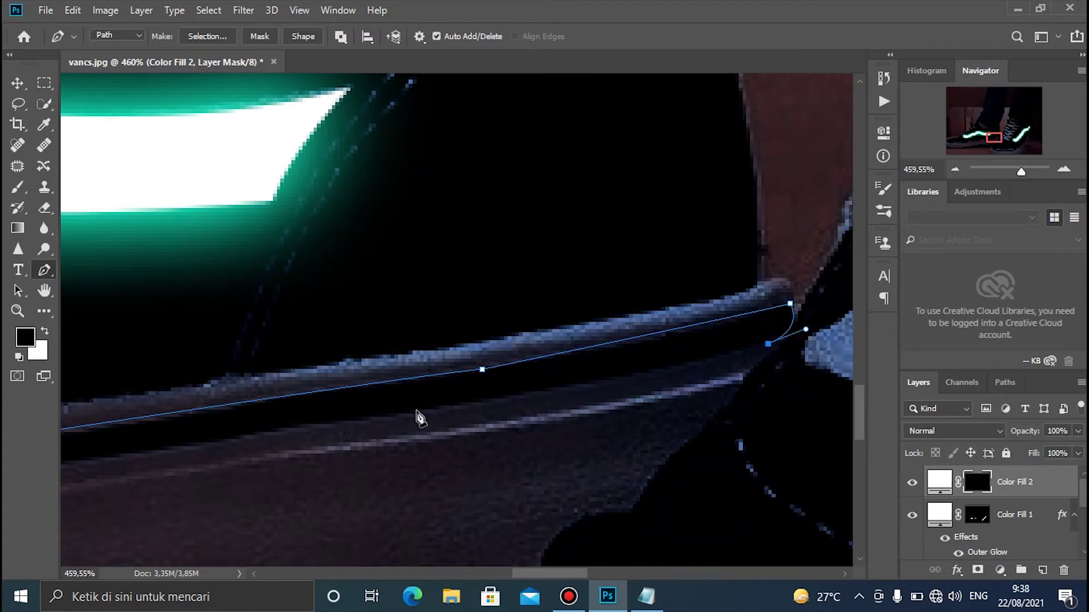
drag(313, 424, 229, 422)
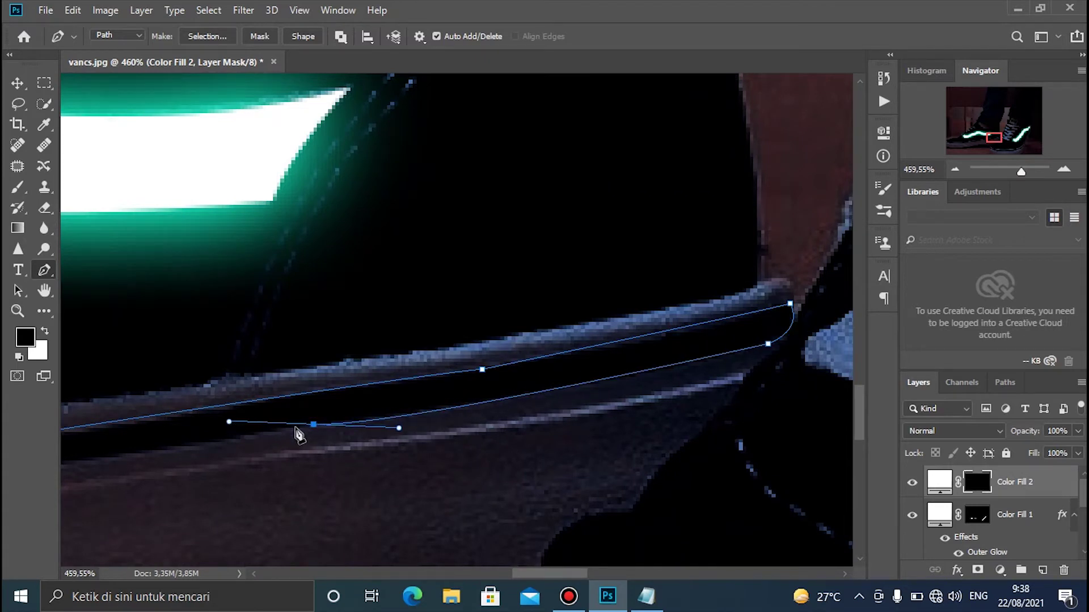
Continue the path along the sole line's lower edge toward the toe, redoing the misplaced curve point
scroll(547, 408, down, 3)
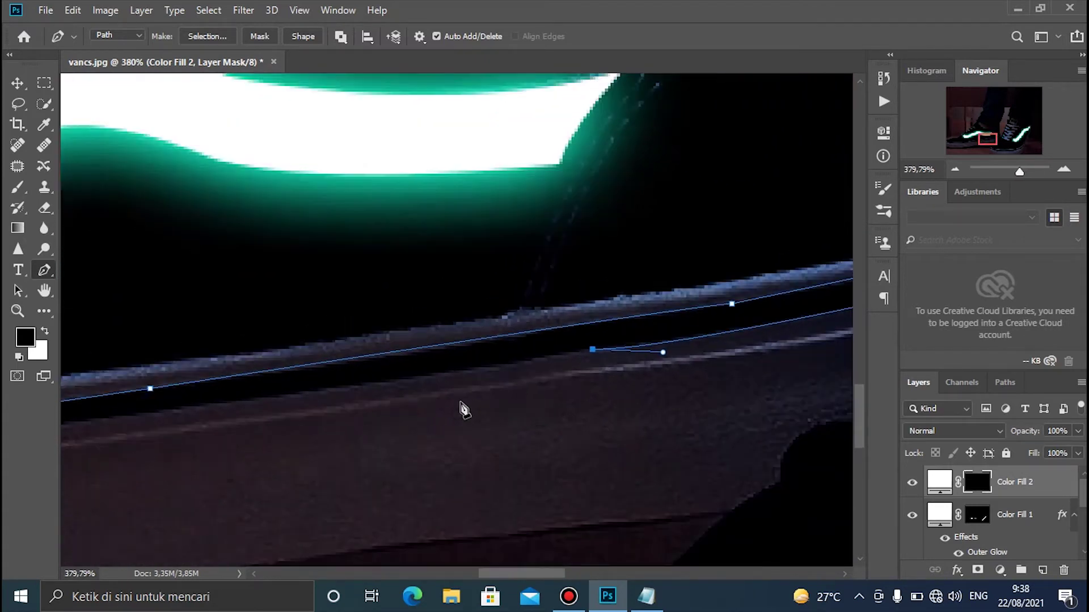
drag(324, 392, 282, 393)
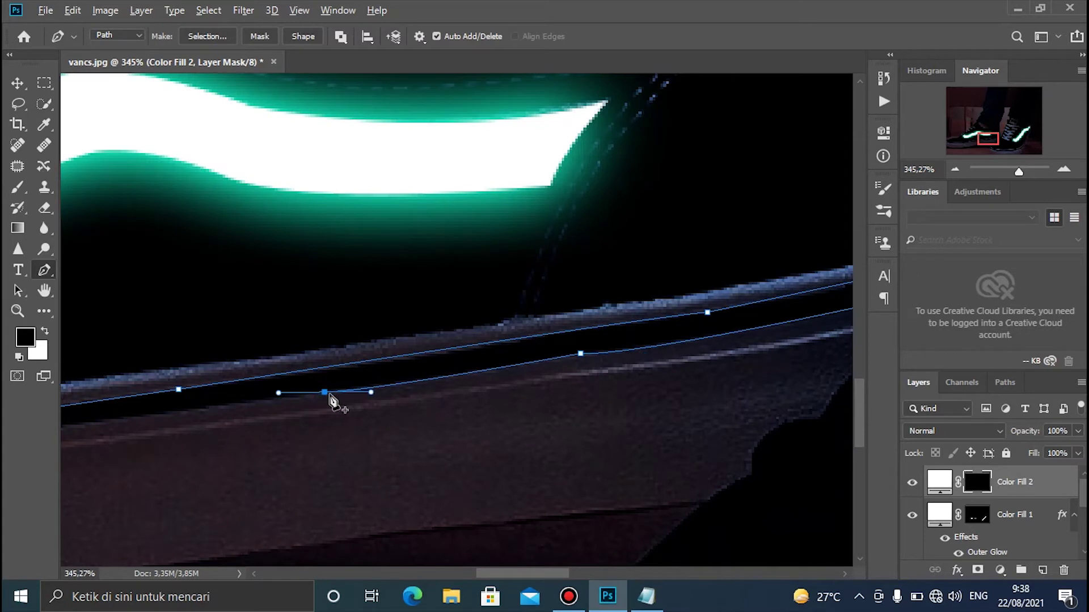
key(ctrl+z)
drag(322, 392, 291, 393)
drag(321, 426, 669, 347)
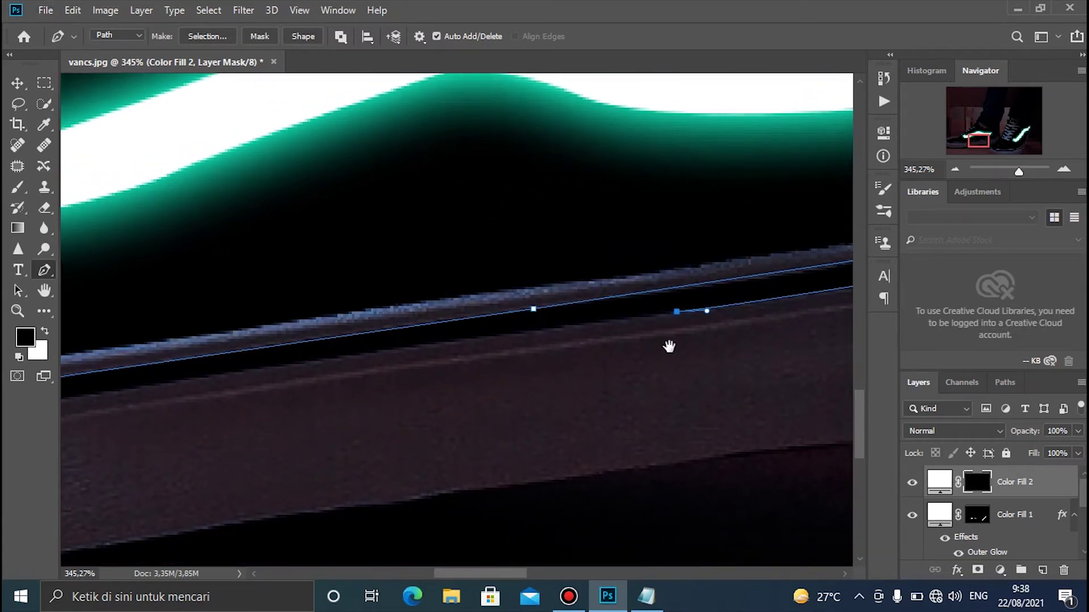
drag(285, 367, 536, 374)
alt+click(285, 367)
Carry the path along the lower edge of the sole line above the toe cap, undoing the misplaced point near the toe
scroll(248, 397, down, 4)
drag(353, 375, 315, 384)
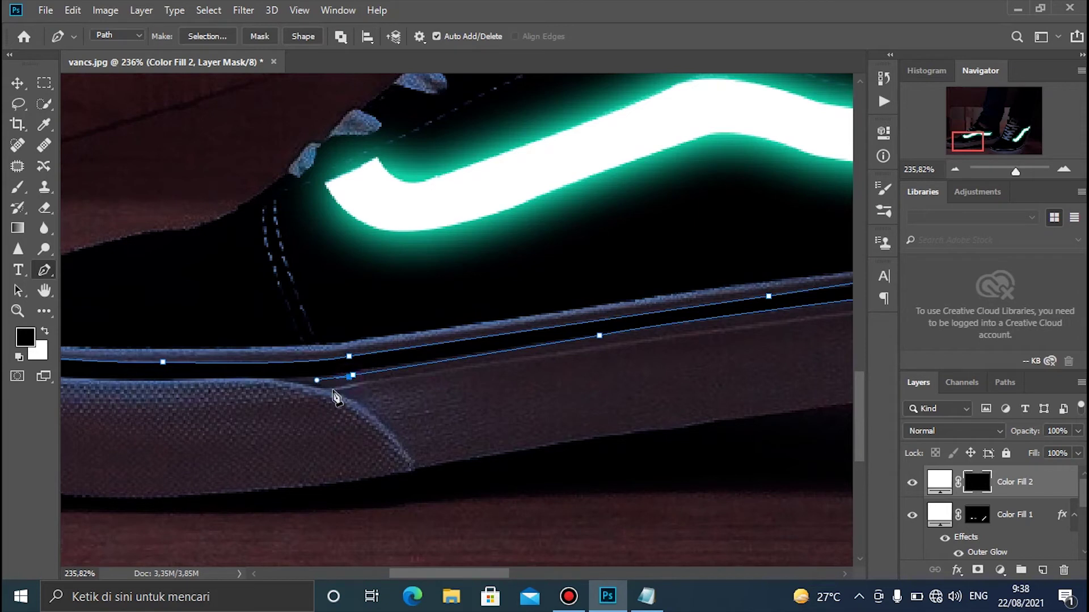
alt+click(352, 376)
drag(290, 396, 431, 398)
drag(364, 386, 525, 423)
key(ctrl+z)
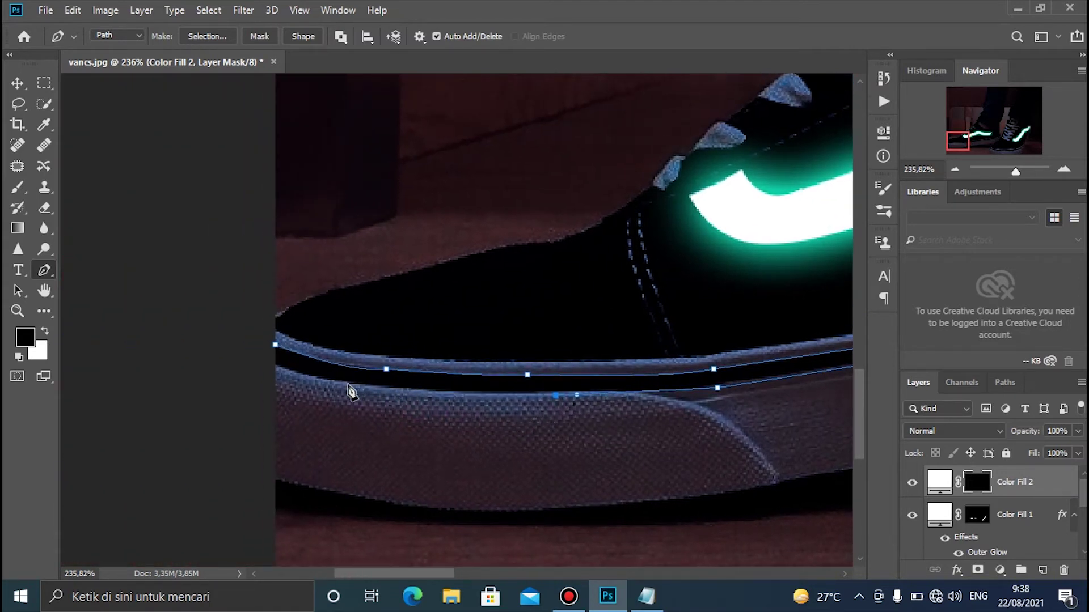
drag(355, 389, 321, 380)
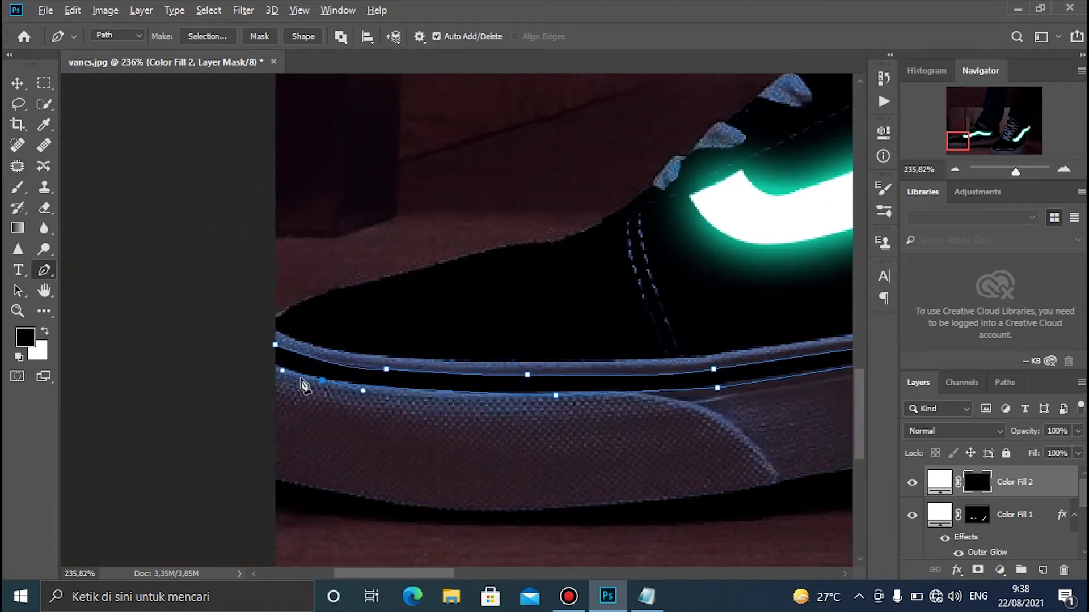
Add the lower corner at the toe end and close the path around the left shoe's black sole line
scroll(278, 372, up, 1)
mouse_move(277, 363)
mouse_down()
mouse_move(266, 359)
mouse_move(277, 344)
mouse_up()
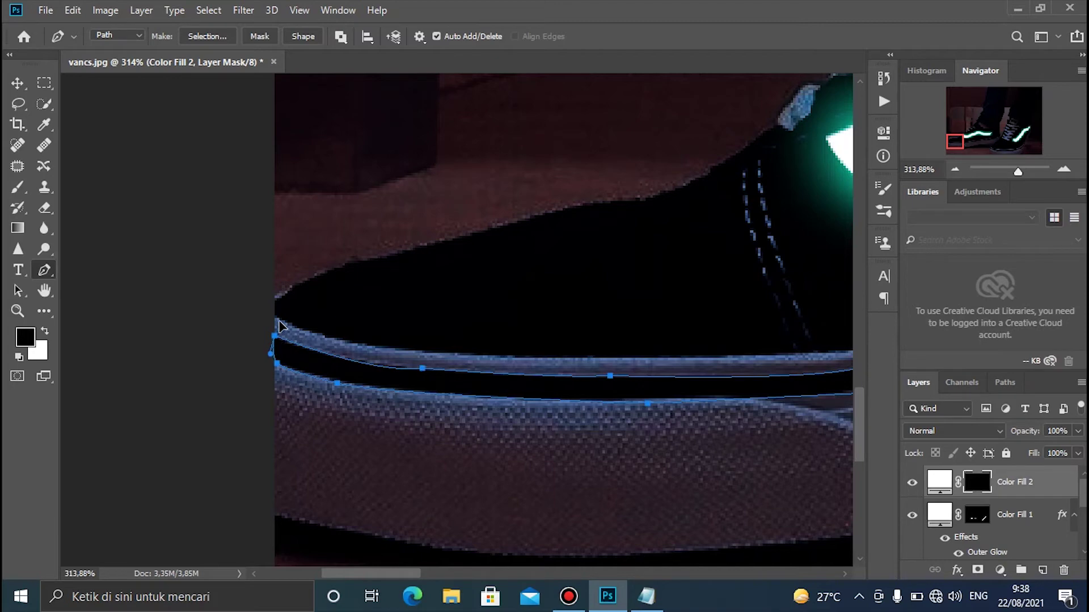
scroll(327, 335, down, 2)
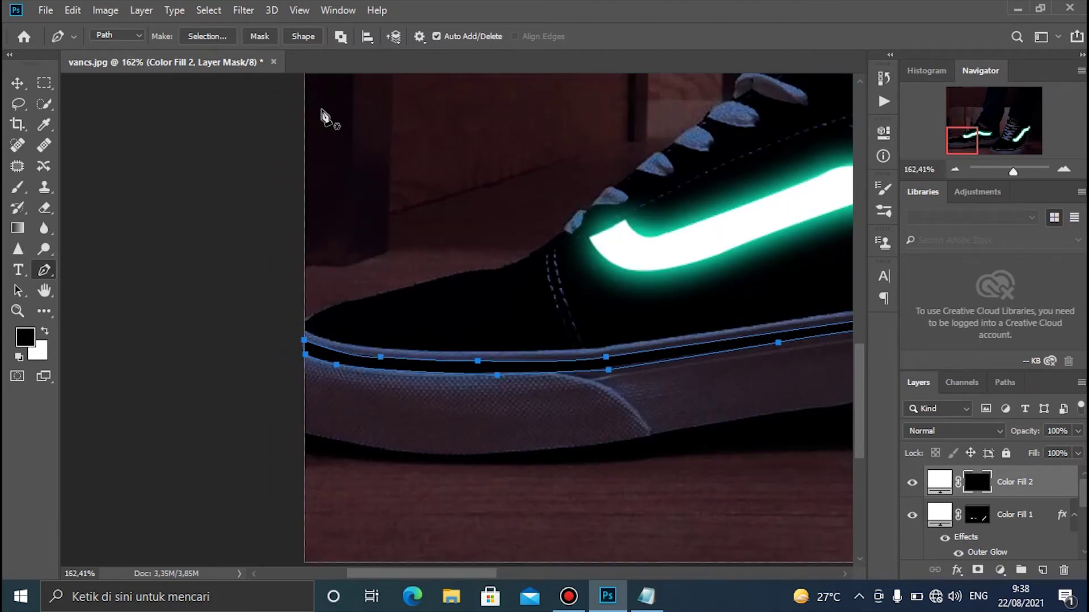
Convert the closed path around the left shoe's sole line to a selection and fill it white on the Color Fill 2 mask
click(207, 37)
click(622, 141)
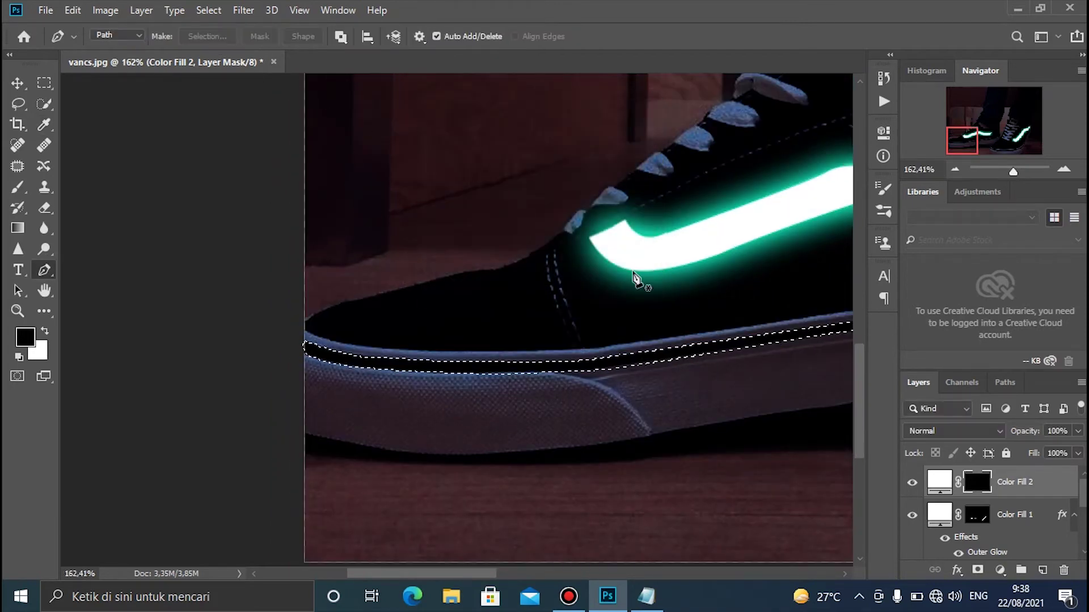
key(ctrl+BackSpace)
scroll(644, 302, down, 3)
drag(702, 401, 408, 406)
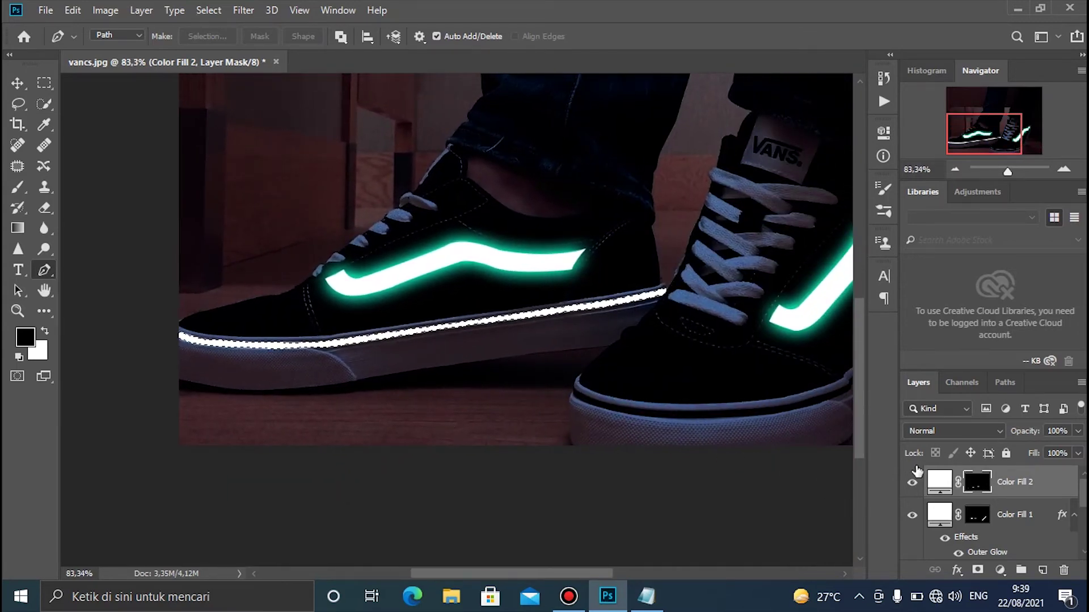
Enable an Outer Glow effect in the layer style of Color Fill 2
double_click(1049, 482)
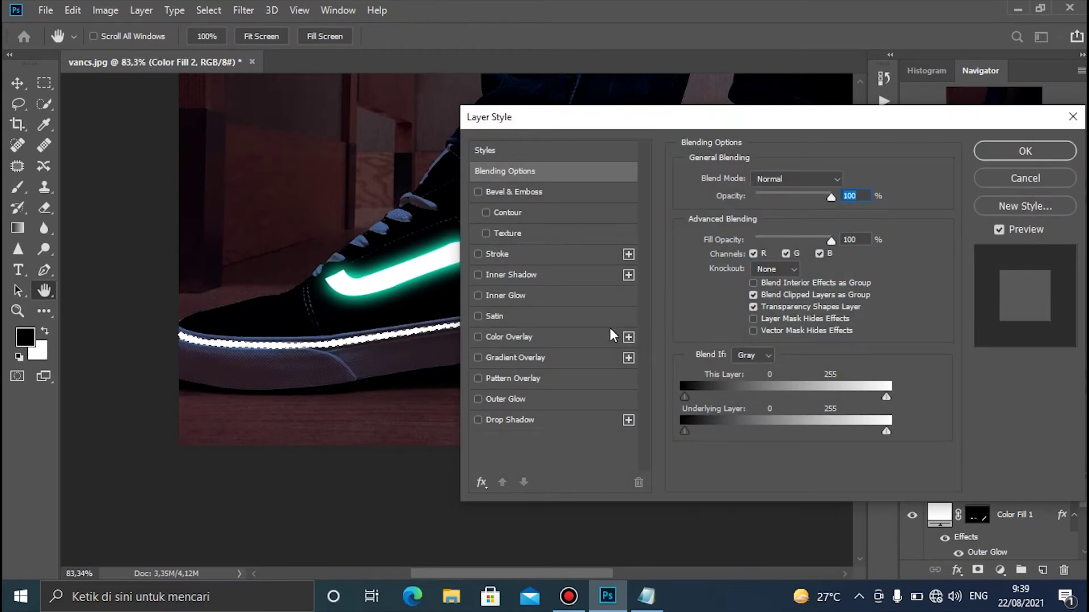
click(1072, 116)
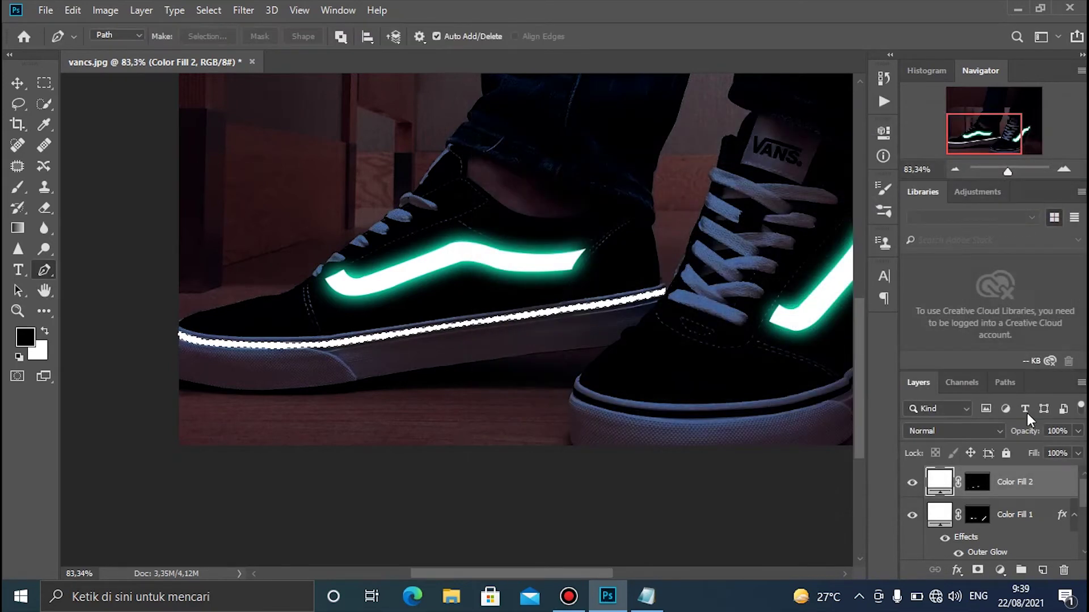
right_click(1049, 490)
click(920, 26)
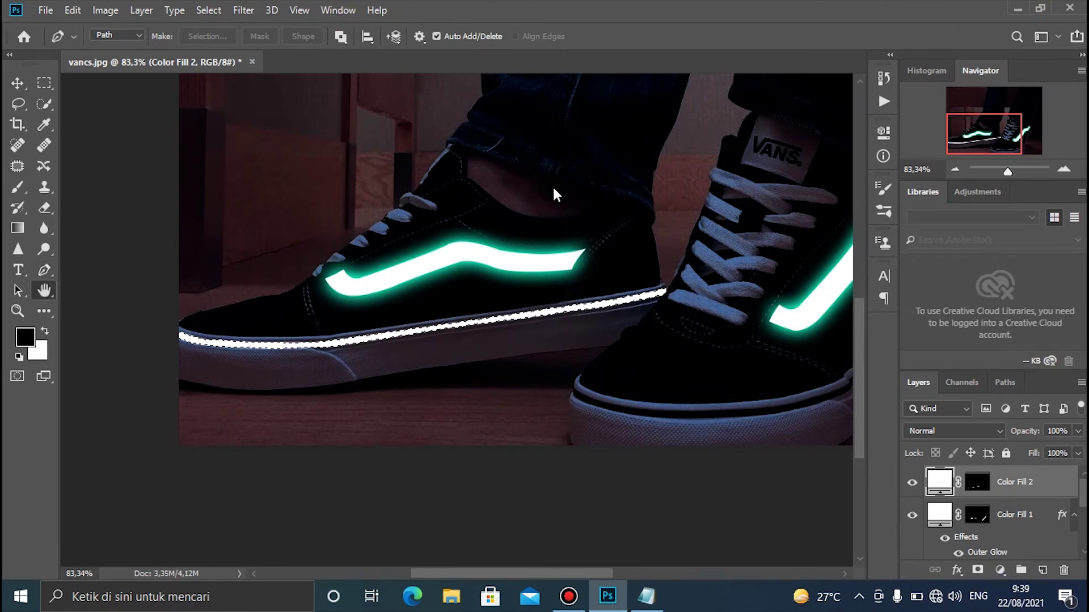
click(505, 399)
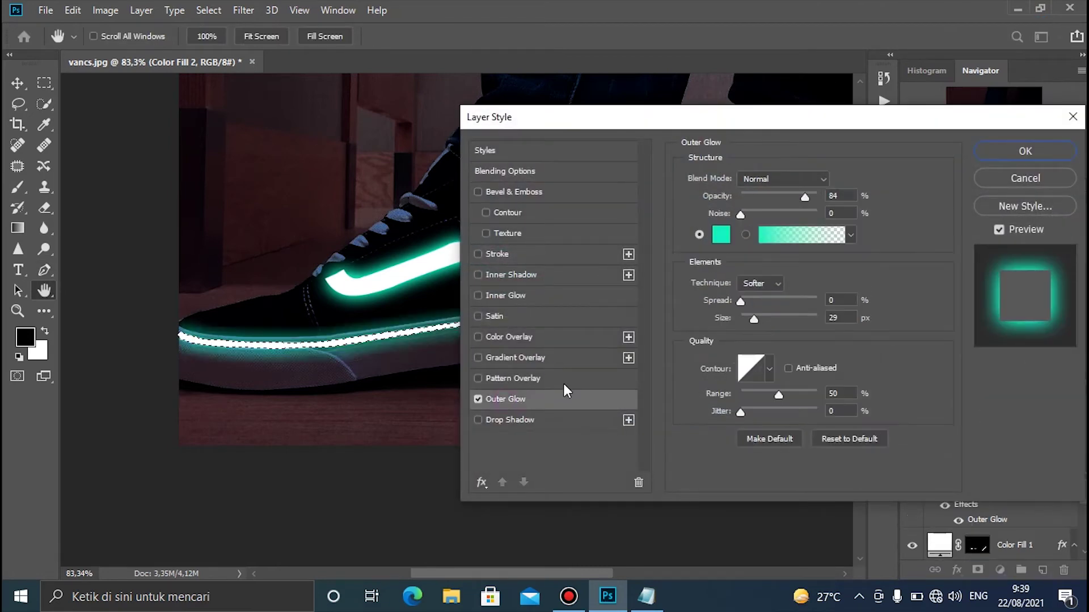
Set the sole line's Outer Glow colour to blue 1427e4, apply the style, and clear the selection
click(721, 235)
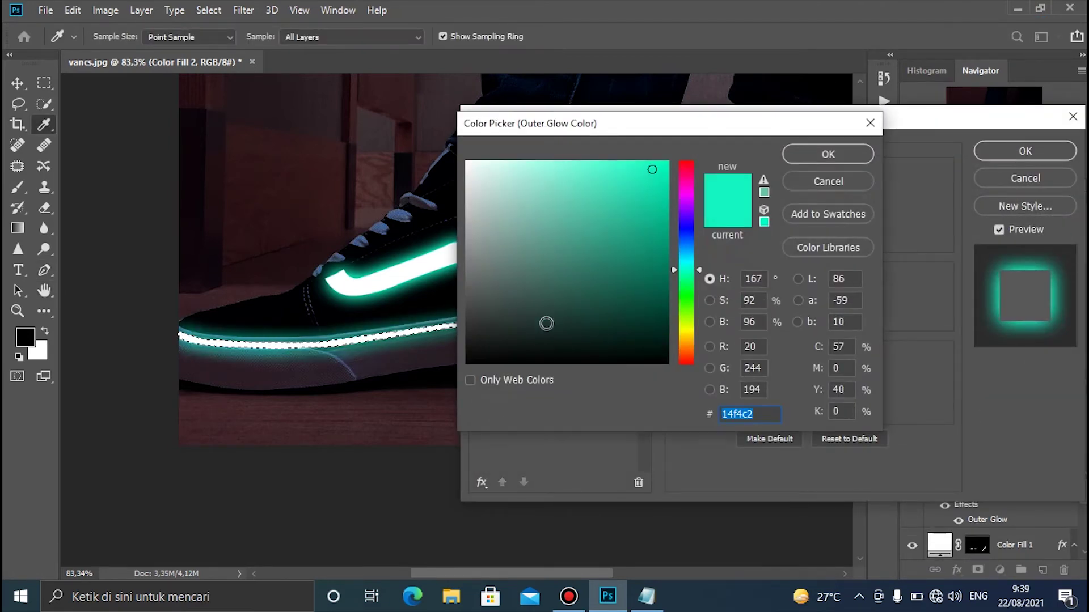
drag(680, 239, 685, 232)
click(566, 240)
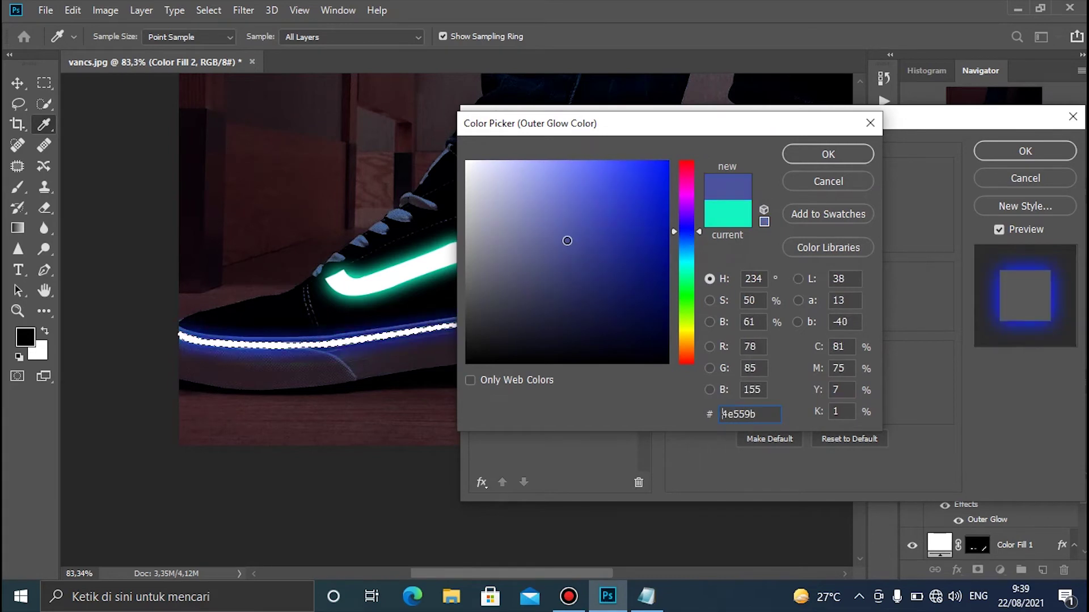
mouse_move(590, 240)
mouse_down()
mouse_move(613, 182)
mouse_move(652, 182)
mouse_up()
click(828, 154)
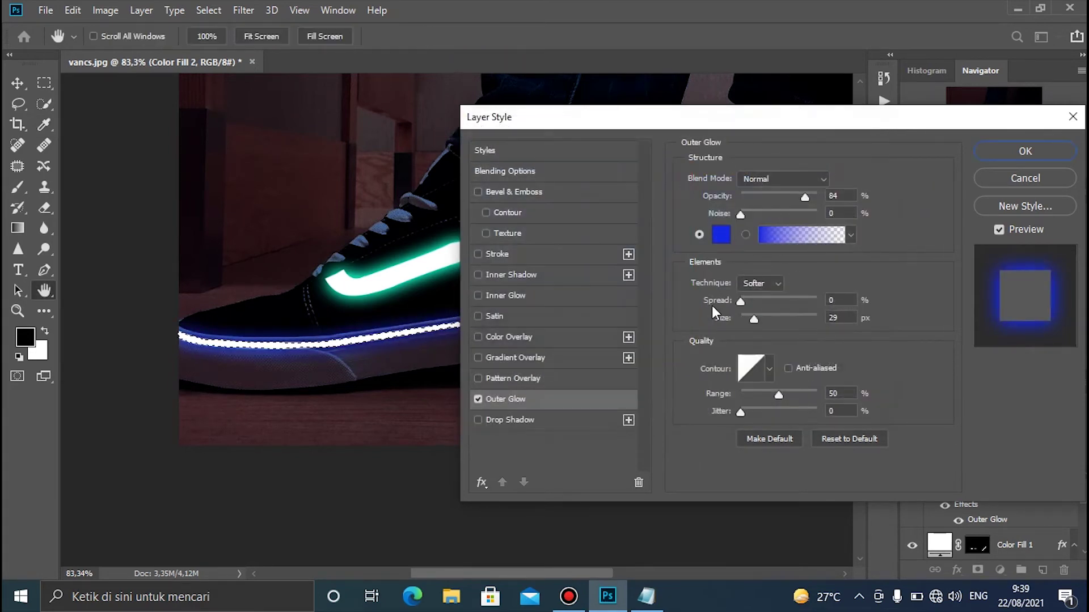
click(1005, 153)
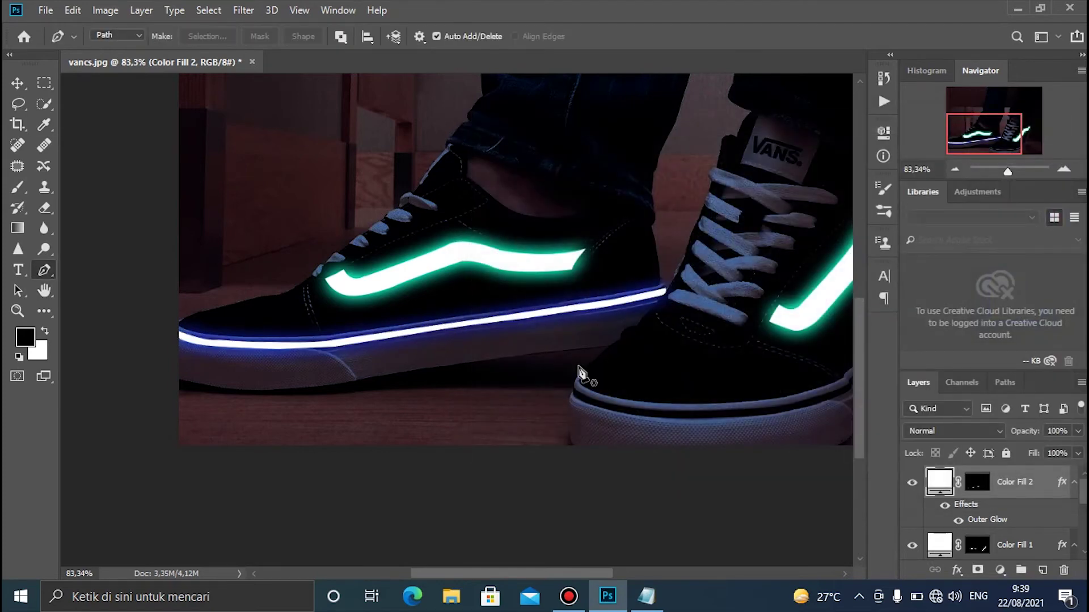
Change the fill colour of Color Fill 2 to blue 4346c7
double_click(937, 482)
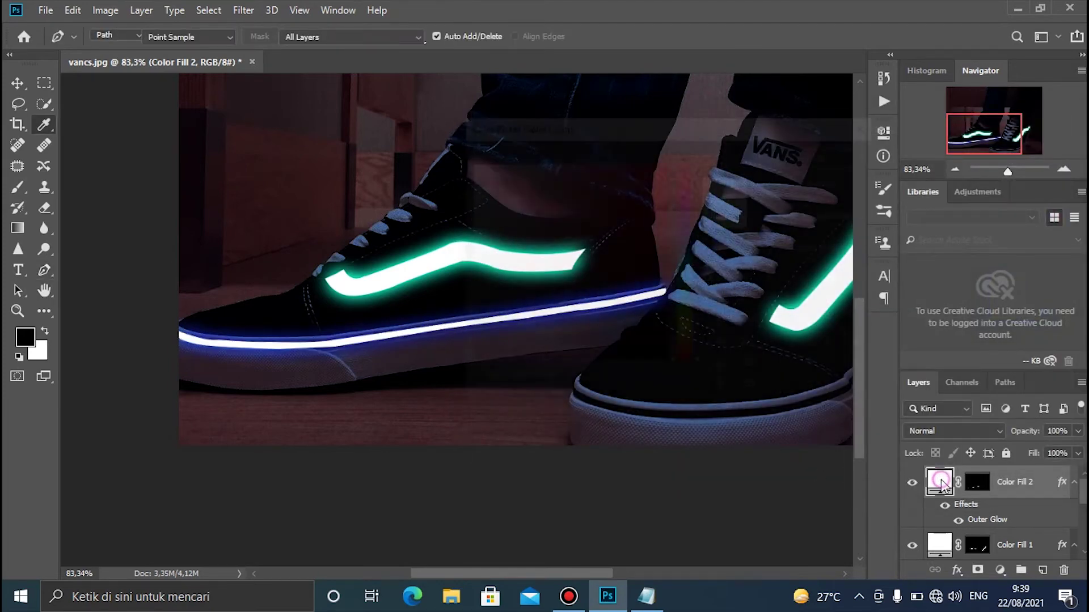
mouse_move(662, 245)
mouse_down()
mouse_move(605, 178)
mouse_move(617, 200)
mouse_move(581, 202)
mouse_move(601, 205)
mouse_up()
key(p)
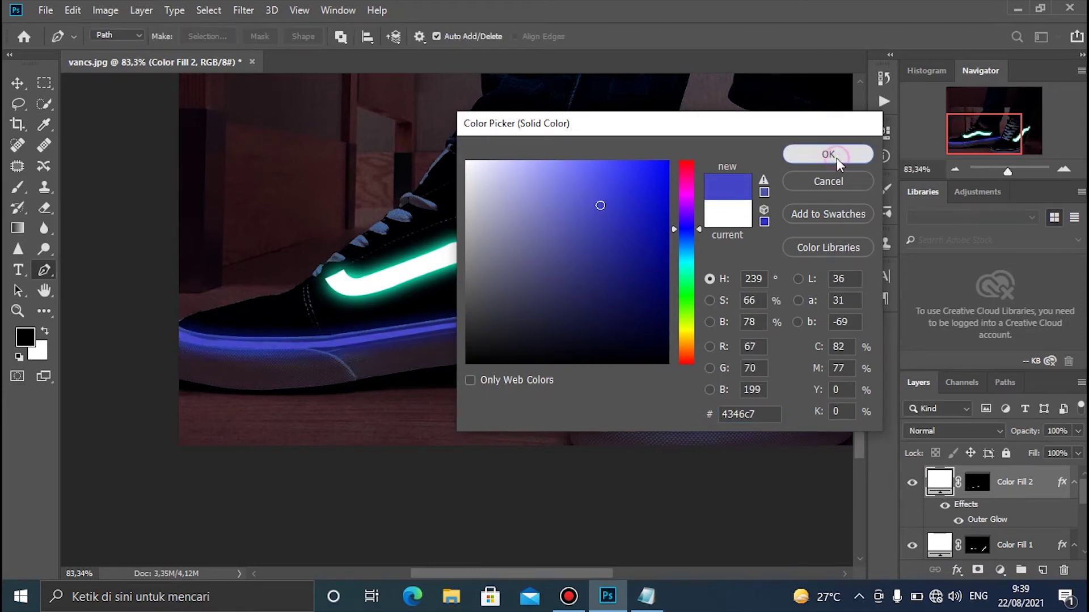
click(836, 158)
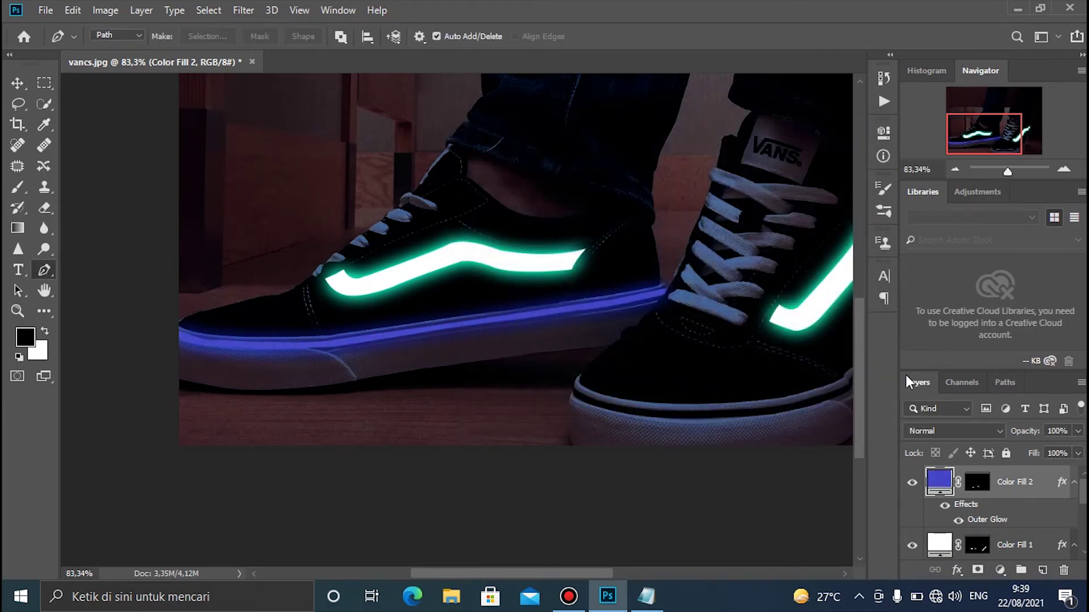
Set the Outer Glow colour of Color Fill 2 to white ffffff and apply the style
click(982, 485)
right_click(1048, 490)
click(868, 22)
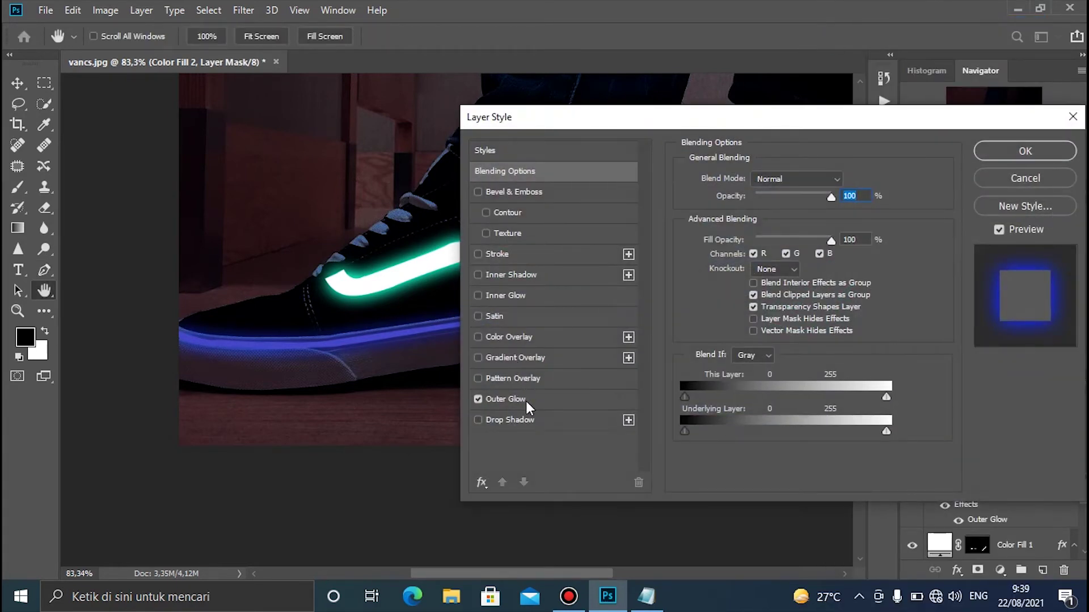
click(525, 401)
click(721, 234)
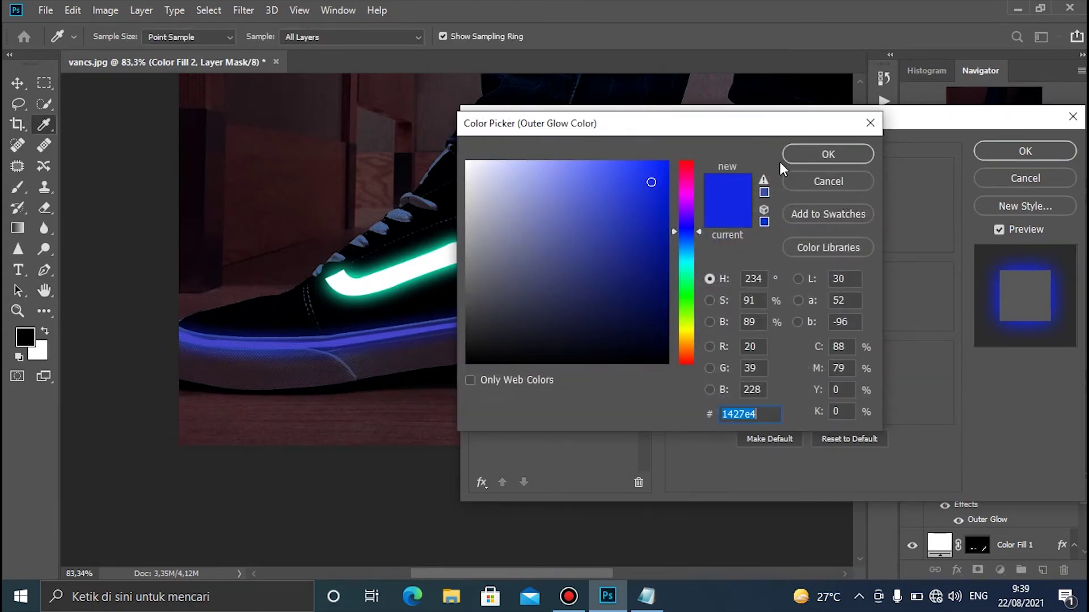
text(ffffff)
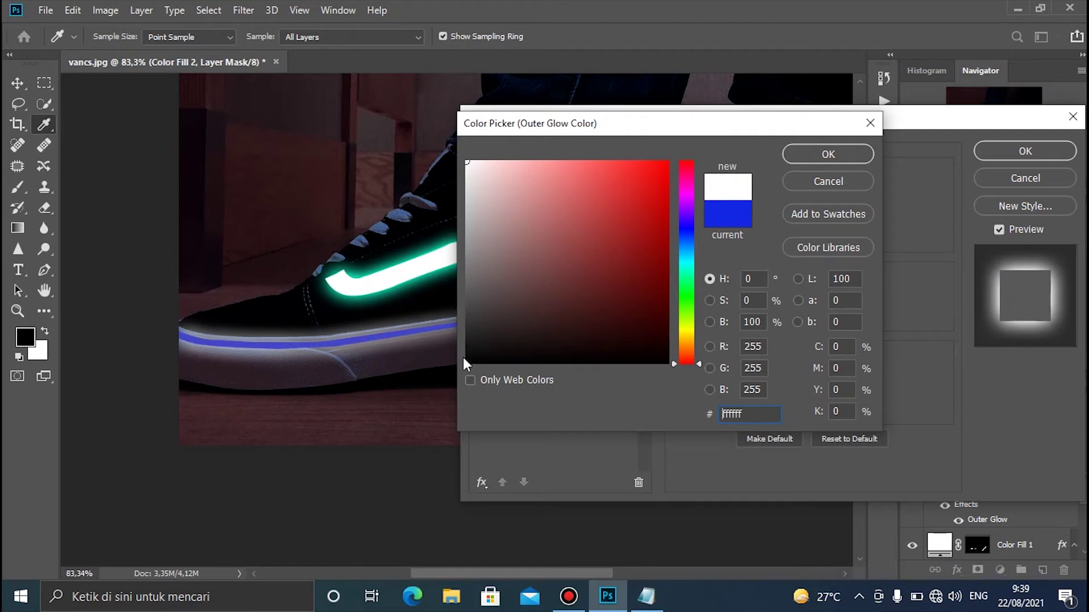
click(416, 330)
click(787, 158)
click(987, 150)
key(p)
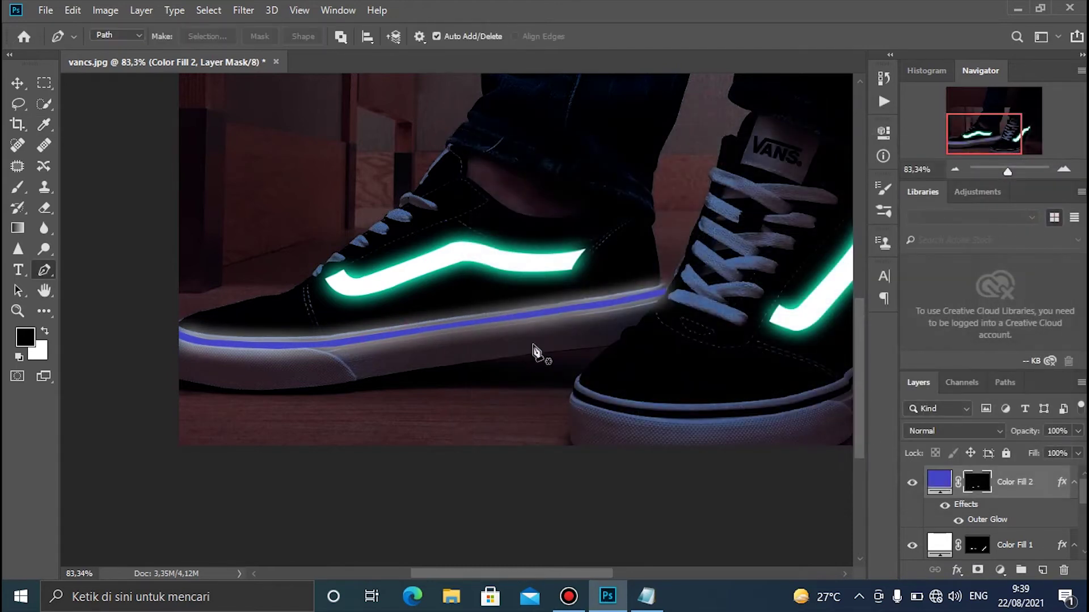
Match the Outer Glow colour of Color Fill 2 to the sole line by sampling its blue from the image
scroll(444, 406, down, 1)
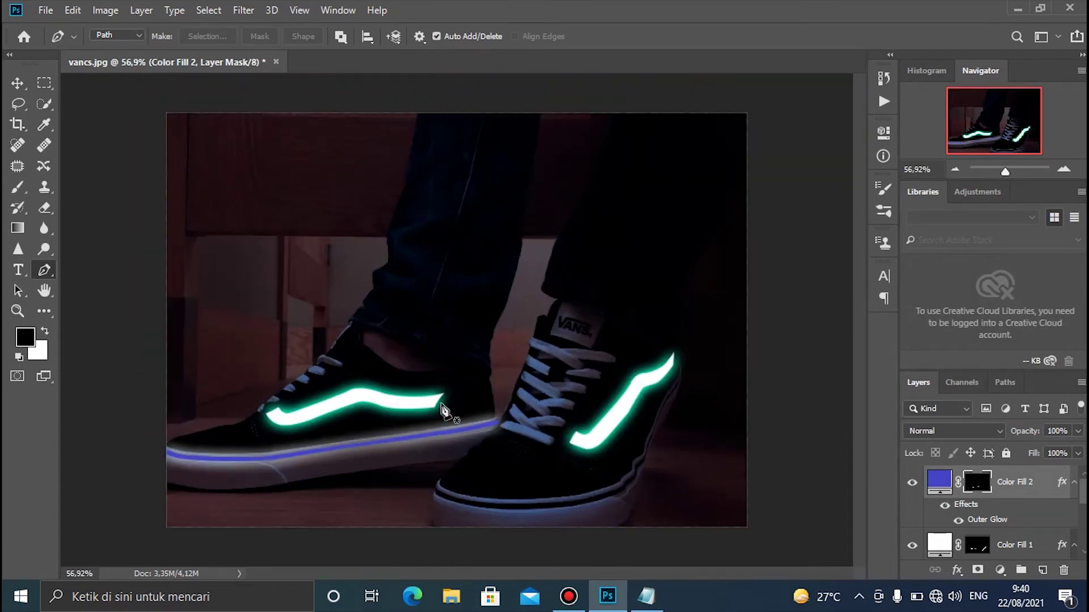
scroll(491, 477, up, 2)
scroll(453, 488, up, 1)
scroll(377, 493, up, 1)
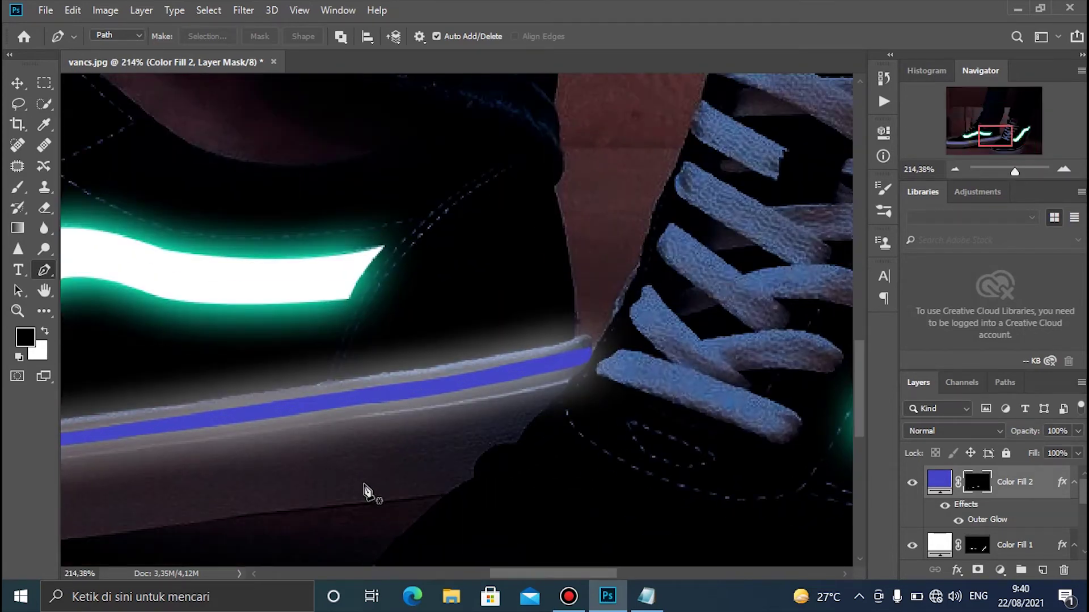
scroll(364, 492, up, 1)
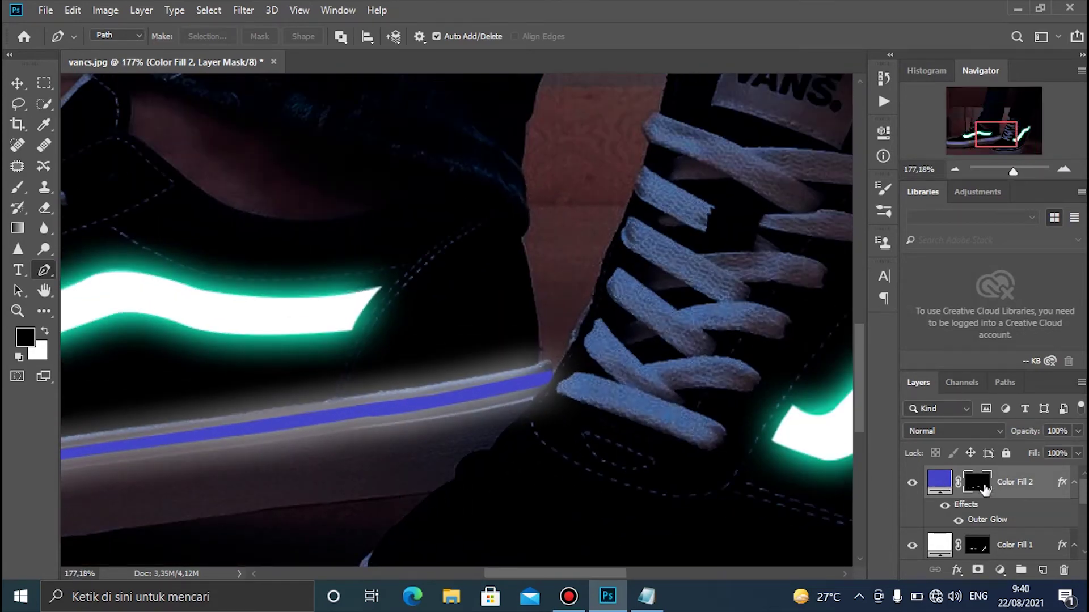
double_click(1045, 500)
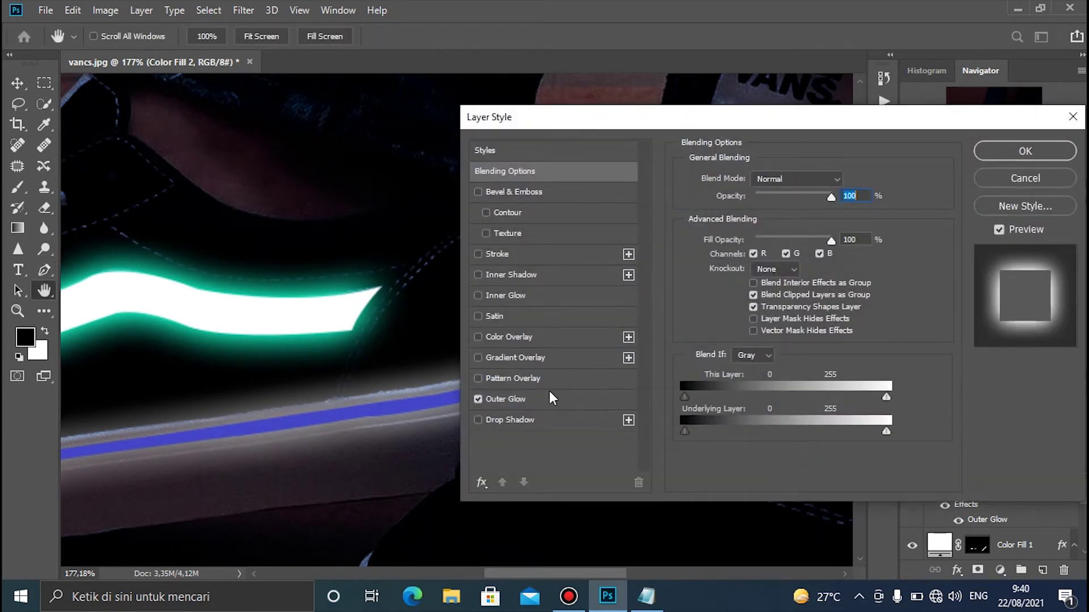
click(549, 394)
click(721, 237)
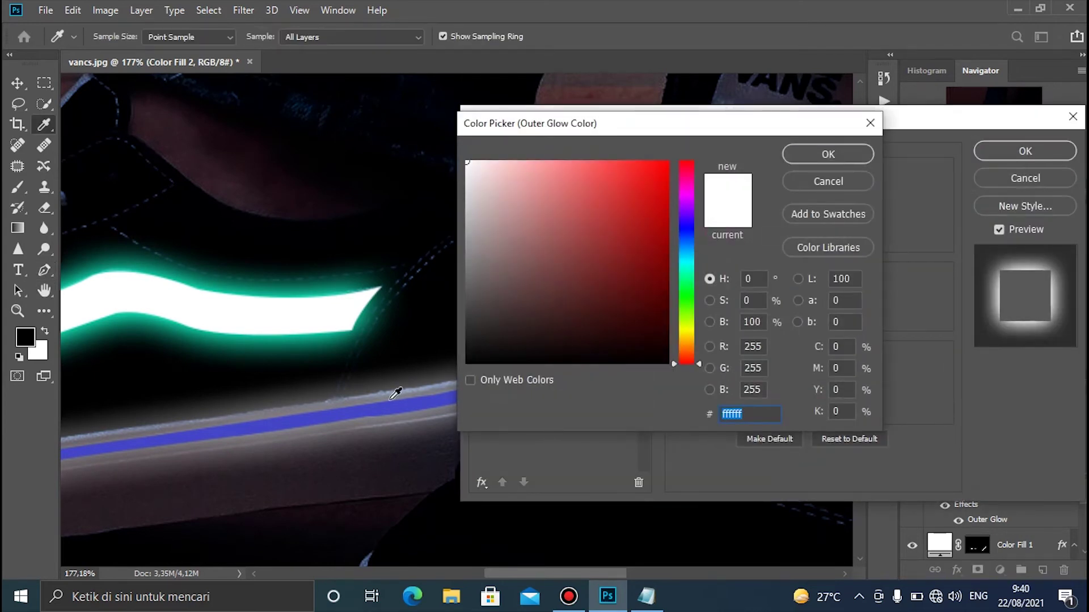
click(382, 401)
click(828, 153)
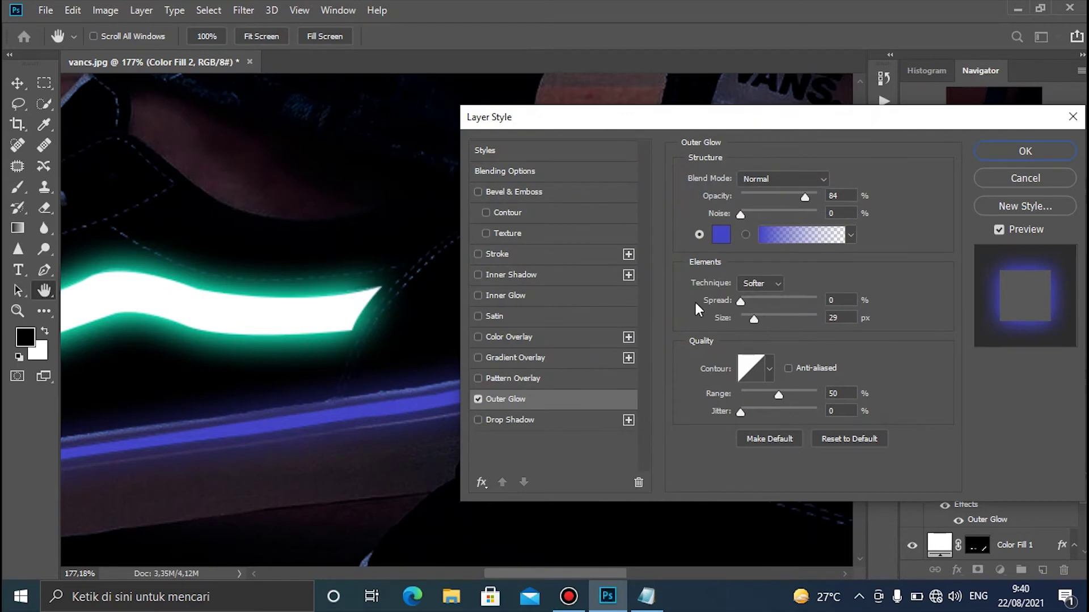
click(1045, 155)
Target the Color Fill 2 mask and start a path with a curved segment on the right shoe's black sole line at the toe
scroll(456, 343, down, 10)
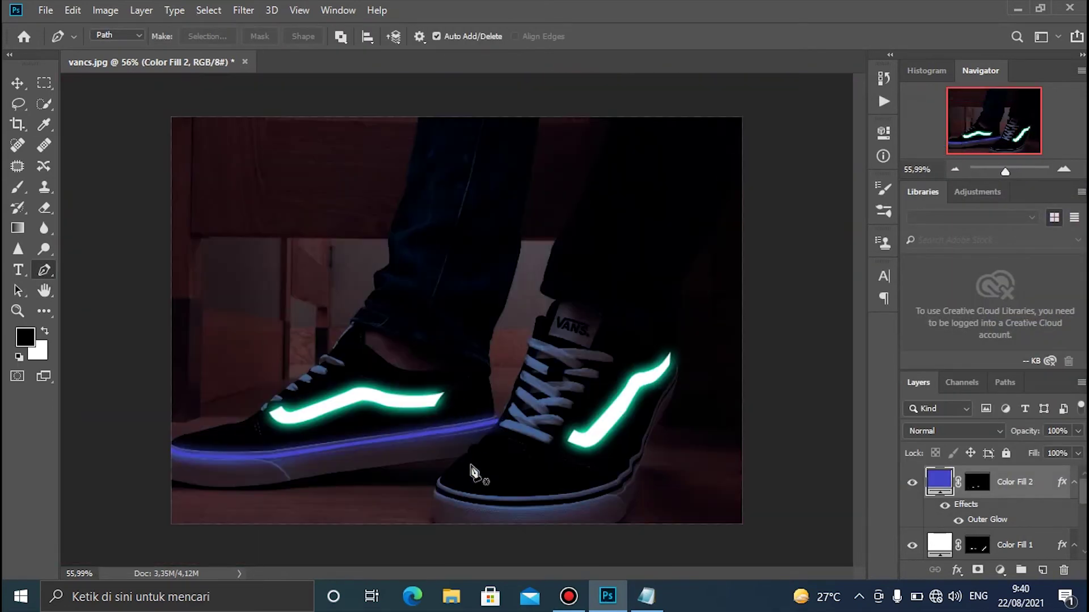
scroll(457, 485, up, 5)
scroll(455, 483, up, 3)
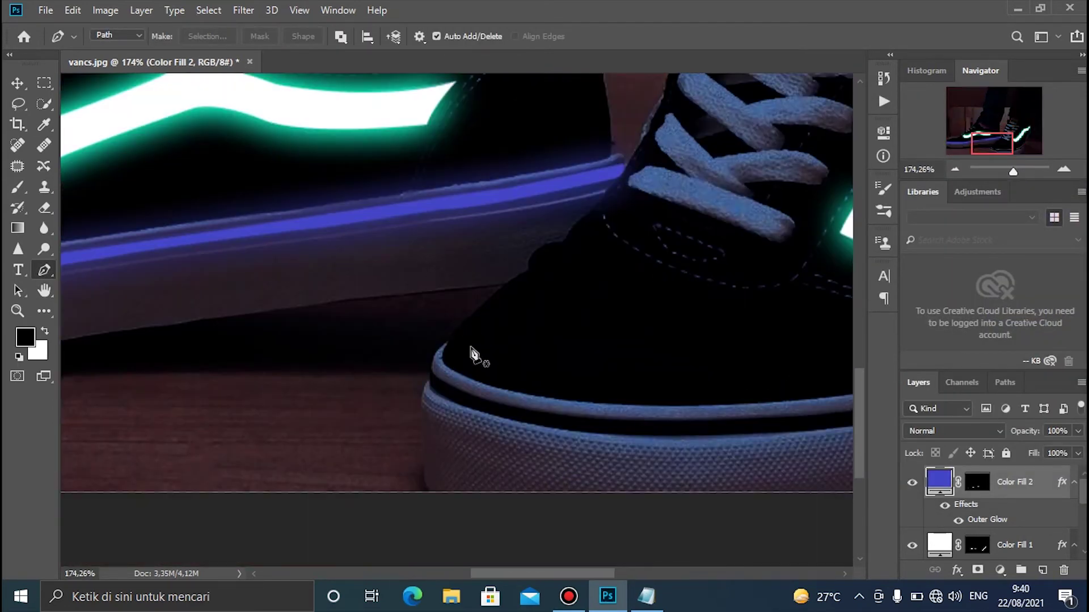
scroll(714, 338, down, 3)
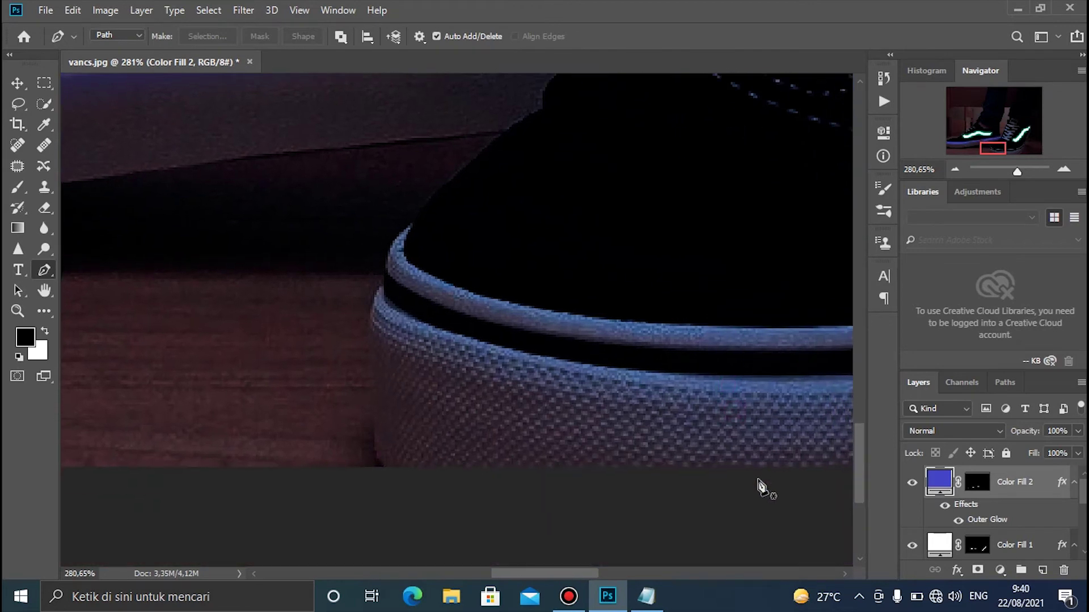
click(968, 483)
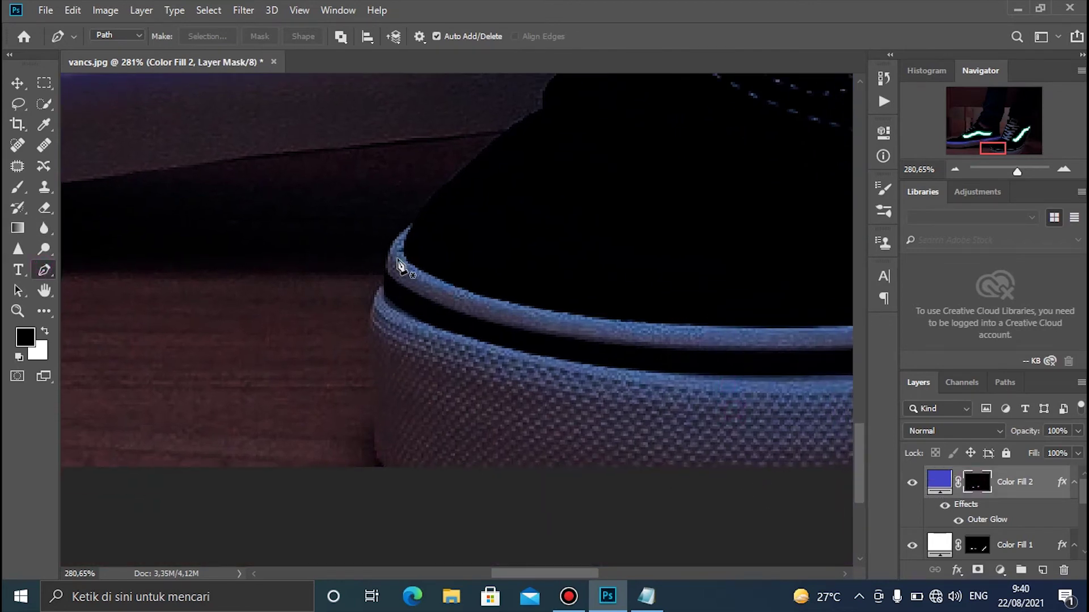
scroll(392, 284, up, 3)
click(373, 266)
drag(619, 369, 783, 391)
alt+click(619, 370)
Continue the path along the upper edge of the right shoe's sole line, past the toe cap to the first bend
scroll(631, 387, down, 6)
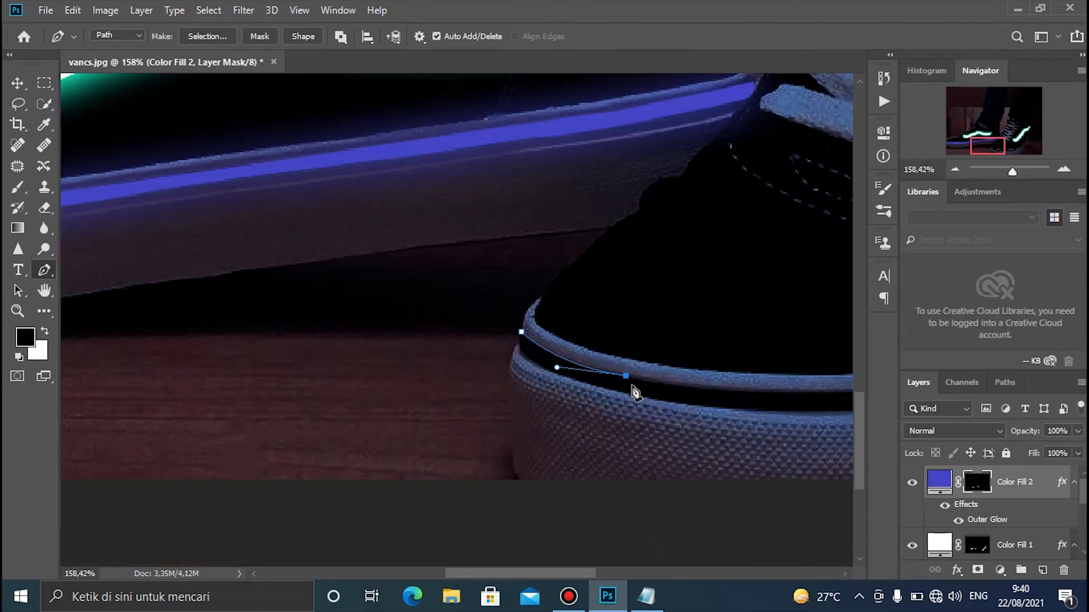
drag(691, 401, 453, 384)
drag(582, 342, 758, 299)
alt+click(582, 342)
scroll(584, 347, up, 5)
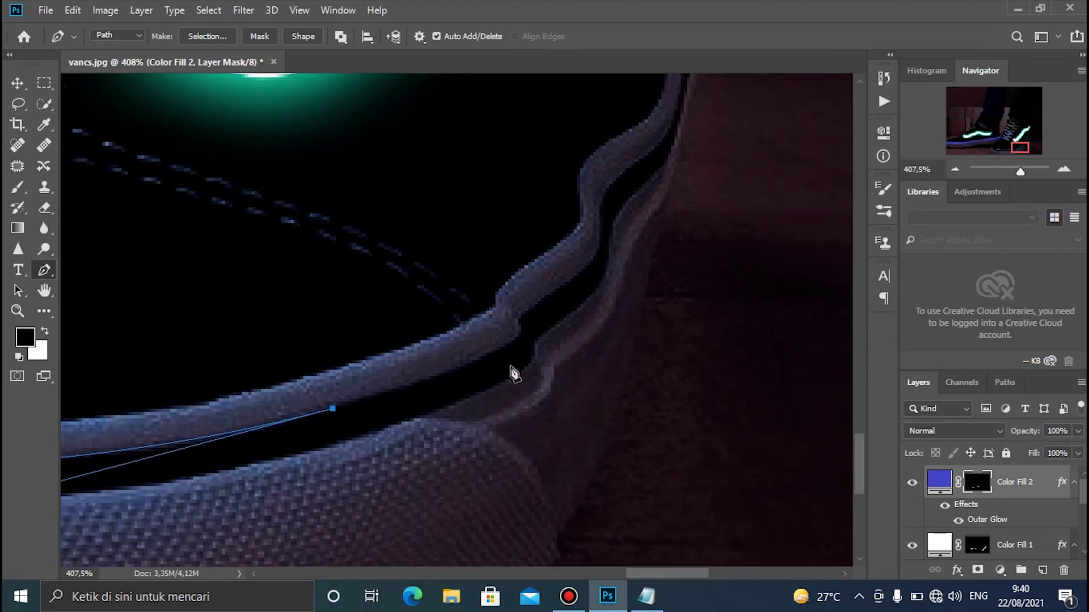
drag(517, 338, 527, 320)
alt+click(517, 338)
Curve the path around the first bend of the sole line's upper edge, undoing the misplaced small curve point
scroll(525, 348, up, 5)
drag(567, 353, 456, 411)
drag(421, 359, 422, 348)
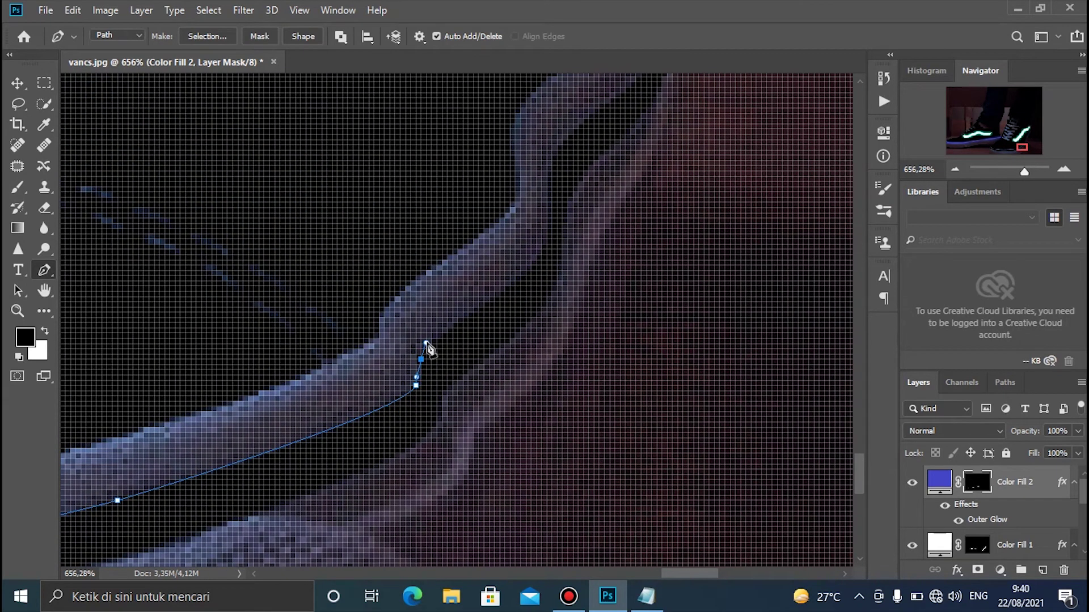
drag(421, 354, 431, 339)
key(ctrl+z)
drag(478, 312, 558, 283)
alt+click(479, 312)
scroll(489, 301, down, 2)
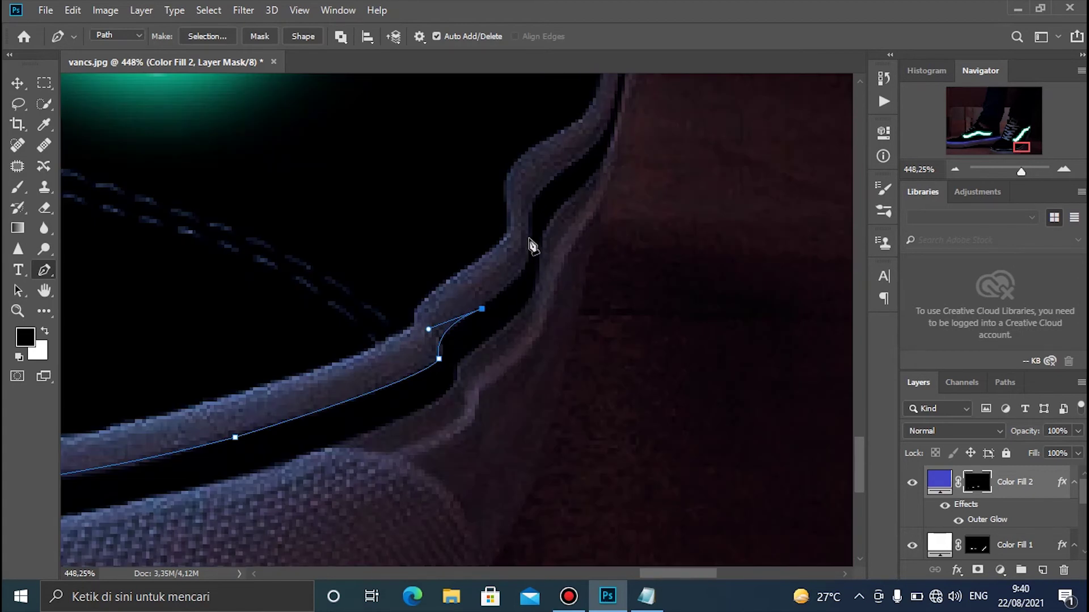
Carry the path around the second bend of the sole line's upper edge and up toward the heel
drag(528, 234, 524, 183)
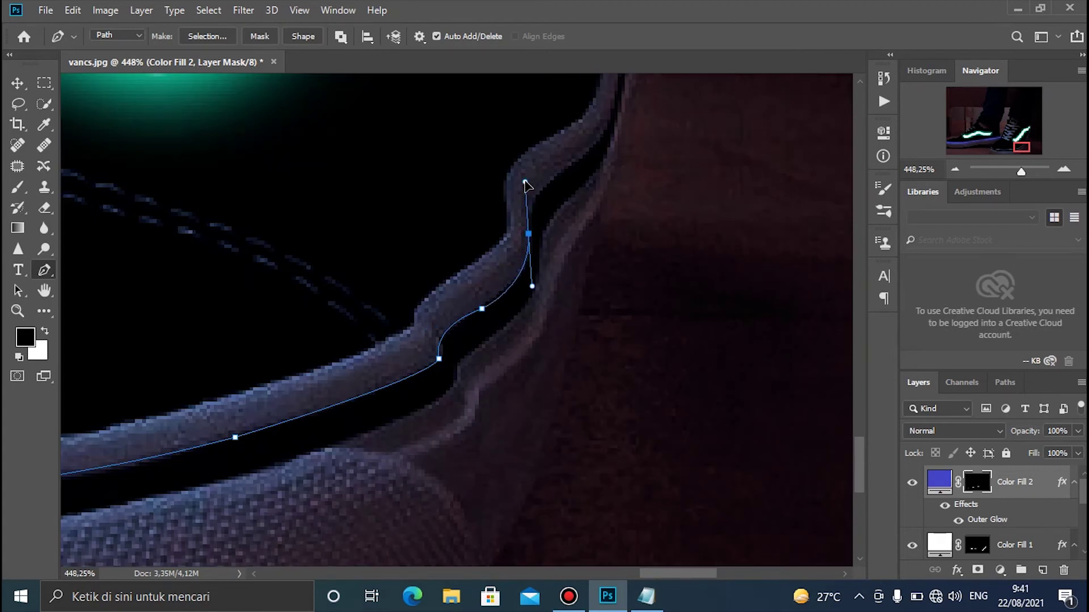
alt+click(528, 234)
scroll(529, 234, up, 3)
drag(552, 268, 411, 411)
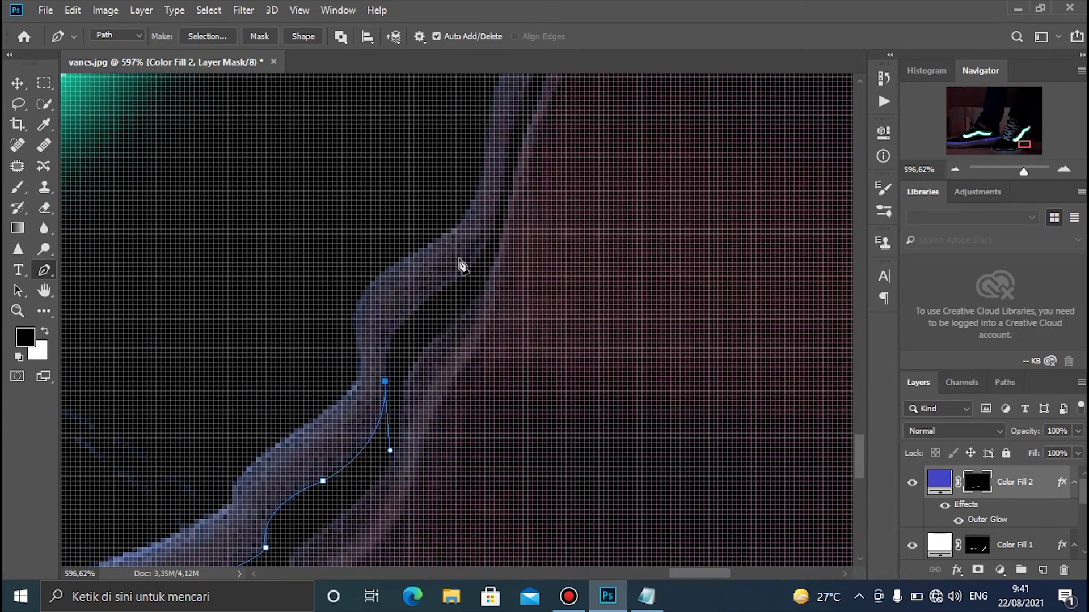
drag(476, 262, 579, 208)
alt+click(476, 262)
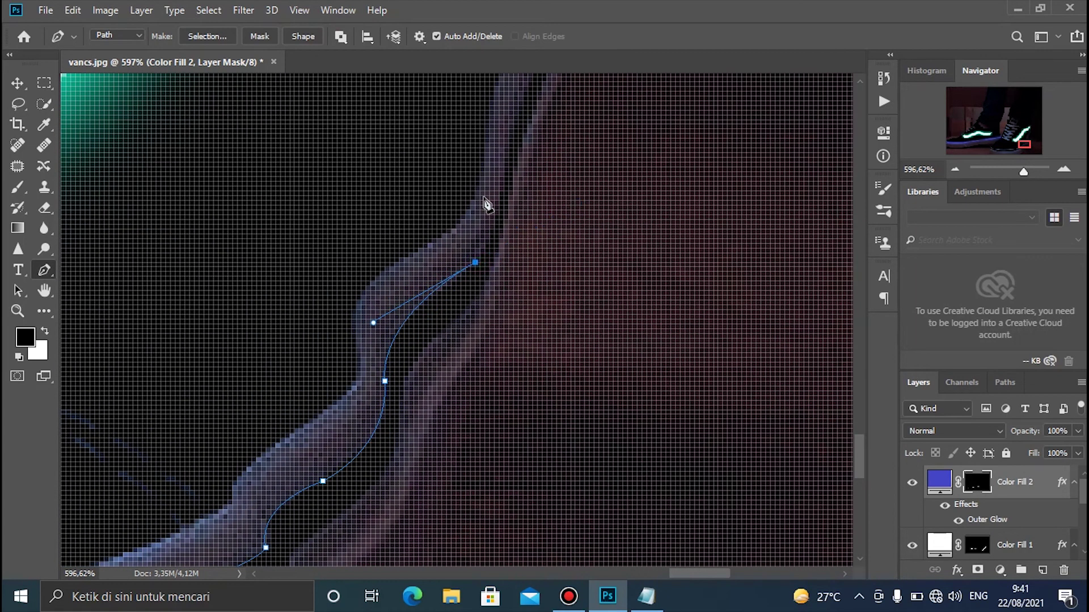
drag(479, 190, 384, 344)
mouse_move(418, 279)
mouse_down()
mouse_move(437, 243)
mouse_move(420, 218)
mouse_move(406, 280)
mouse_up()
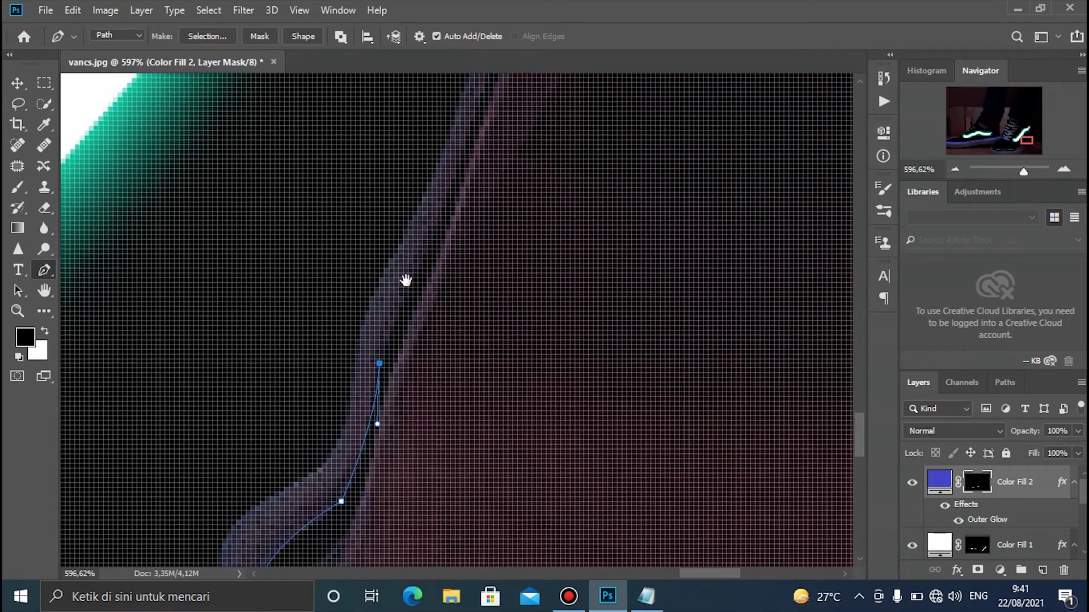
Extend the path with curved points along the upper edge of the right shoe's sole line, up the side toward the heel
drag(436, 226, 385, 327)
alt+click(437, 226)
scroll(437, 228, down, 4)
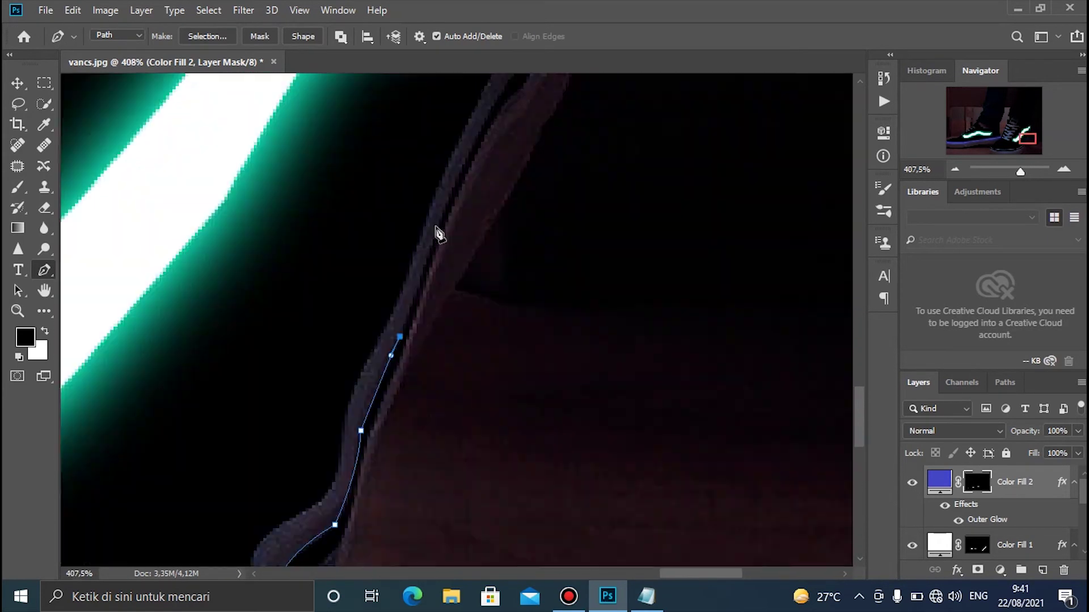
drag(474, 145, 459, 261)
alt+click(475, 146)
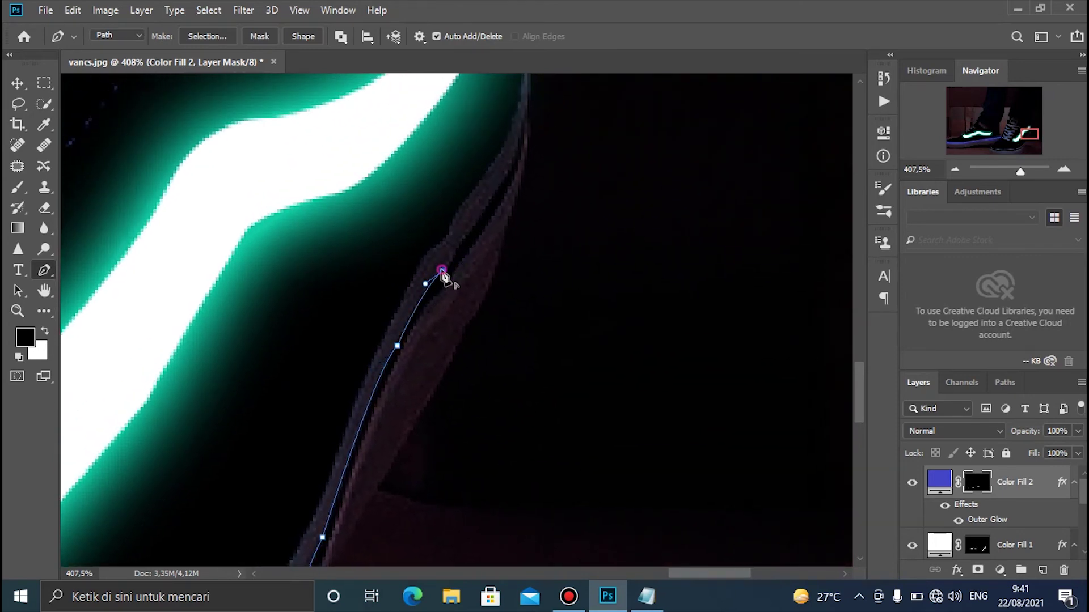
scroll(445, 269, up, 2)
click(459, 244)
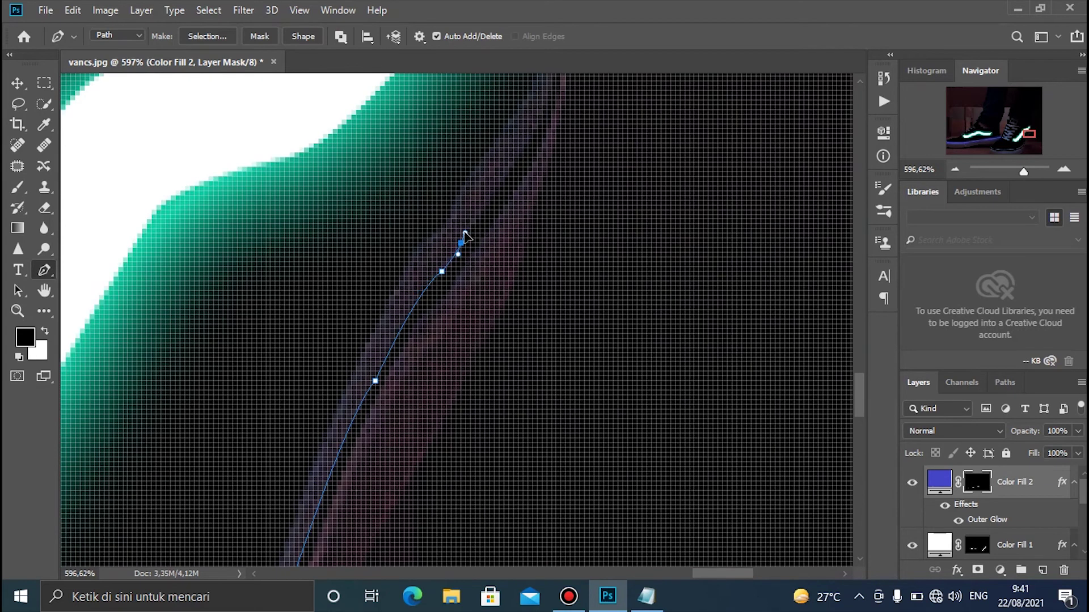
Bring the path up to the narrow tip of the right shoe's sole line at the heel
scroll(471, 248, down, 3)
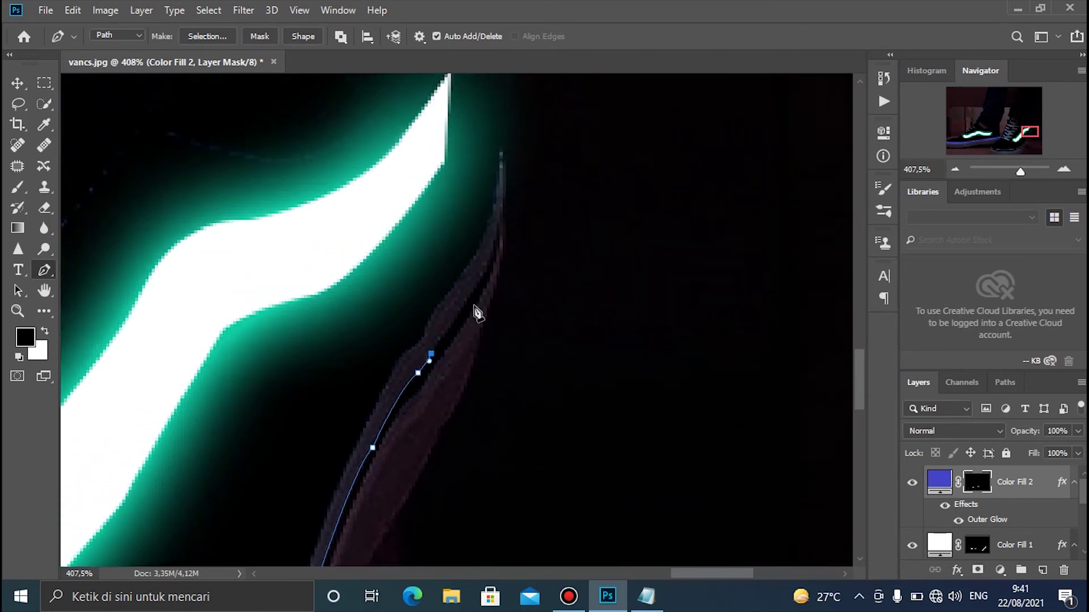
drag(497, 243, 498, 222)
alt+click(497, 243)
scroll(505, 242, up, 2)
click(504, 176)
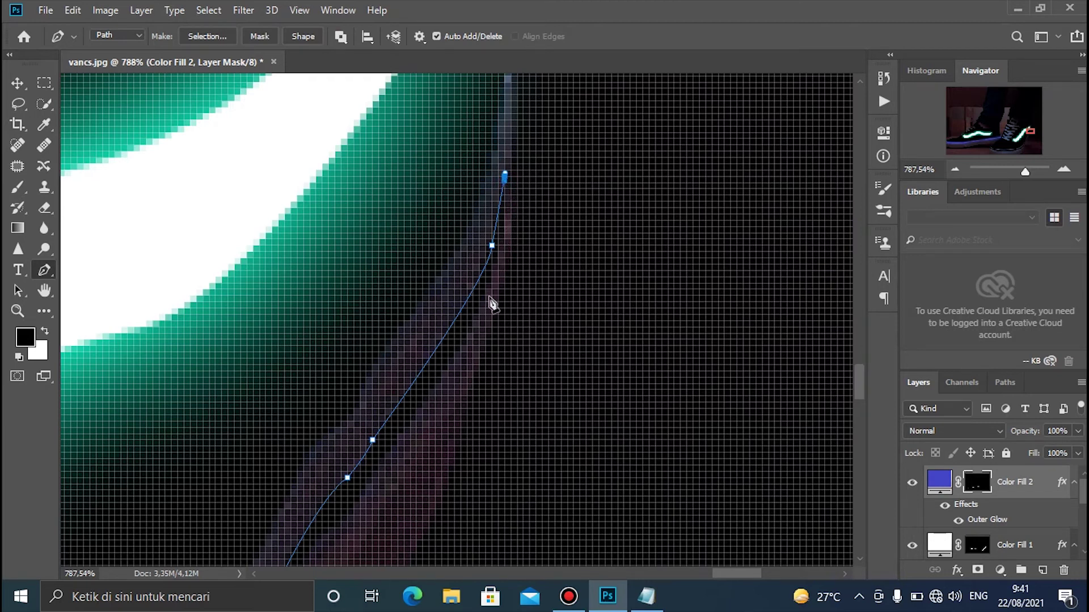
Turn the path back at the heel tip and trace the outer edge of the sole line down the upper side section
drag(475, 328, 434, 395)
alt+click(473, 328)
drag(422, 468, 465, 306)
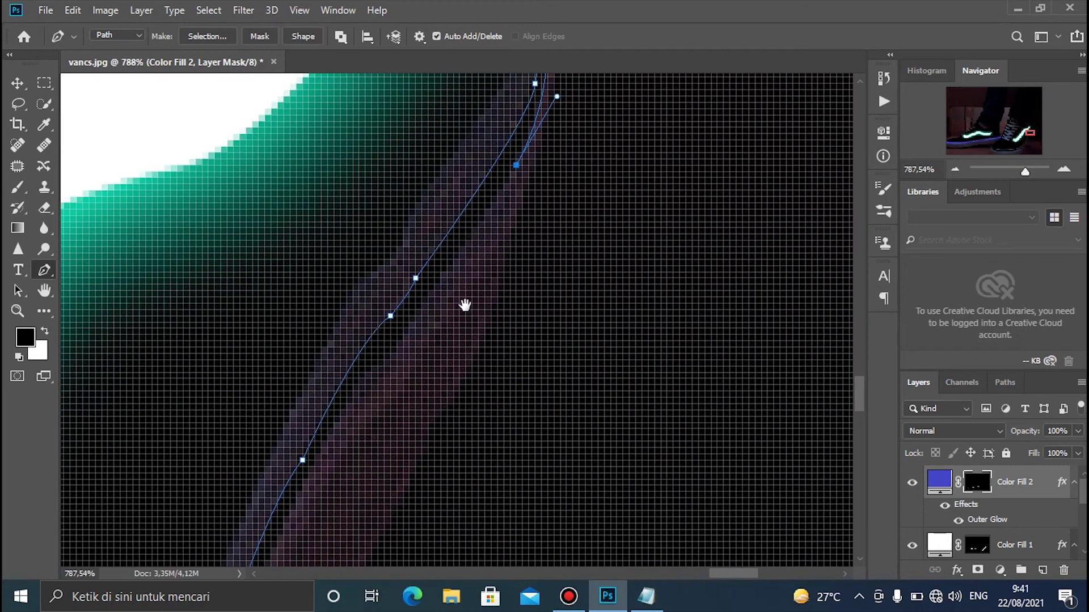
drag(378, 373, 417, 283)
alt+click(378, 373)
drag(325, 428, 342, 292)
alt+click(324, 429)
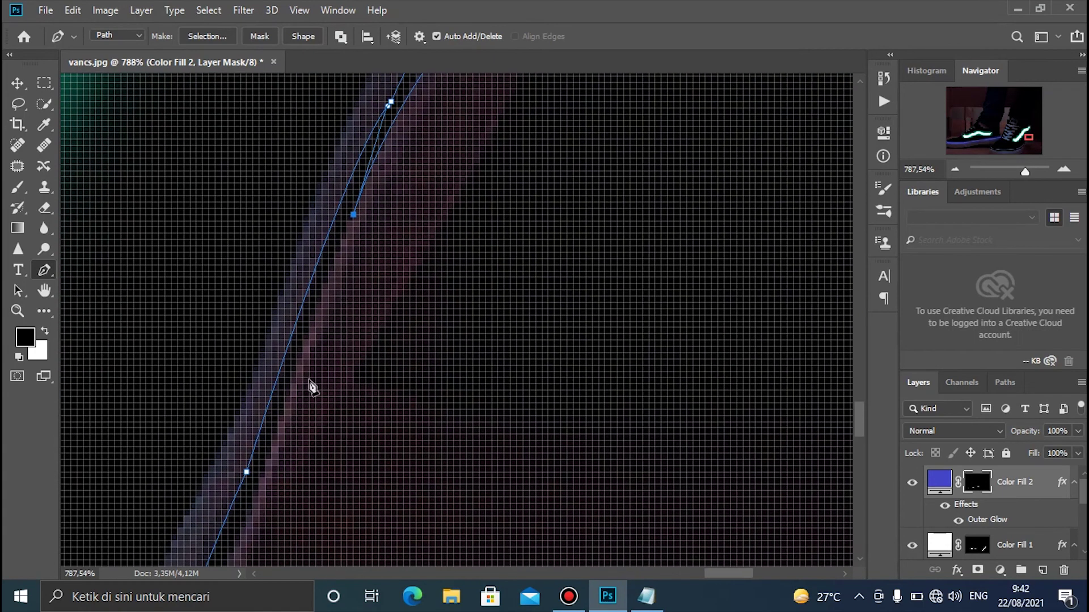
Continue the path down the sole line's outer edge to the start of the wavy bends
drag(260, 478, 345, 244)
click(257, 410)
drag(257, 413, 305, 278)
drag(224, 422, 165, 470)
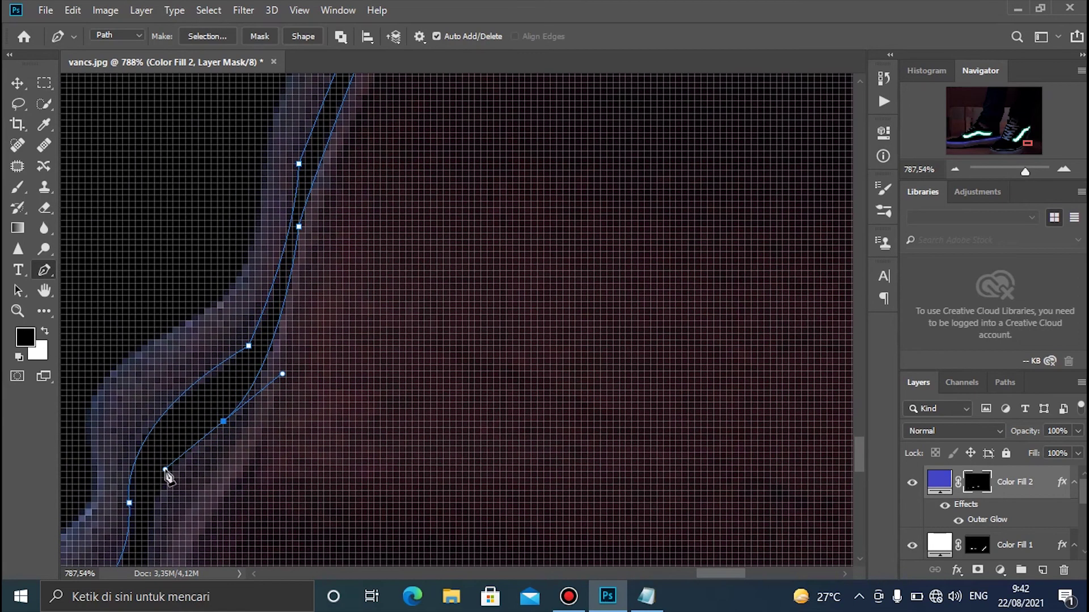
Curve the path around the wavy bends of the sole line's outer edge, removing the forward handles at the new points
drag(251, 371, 276, 184)
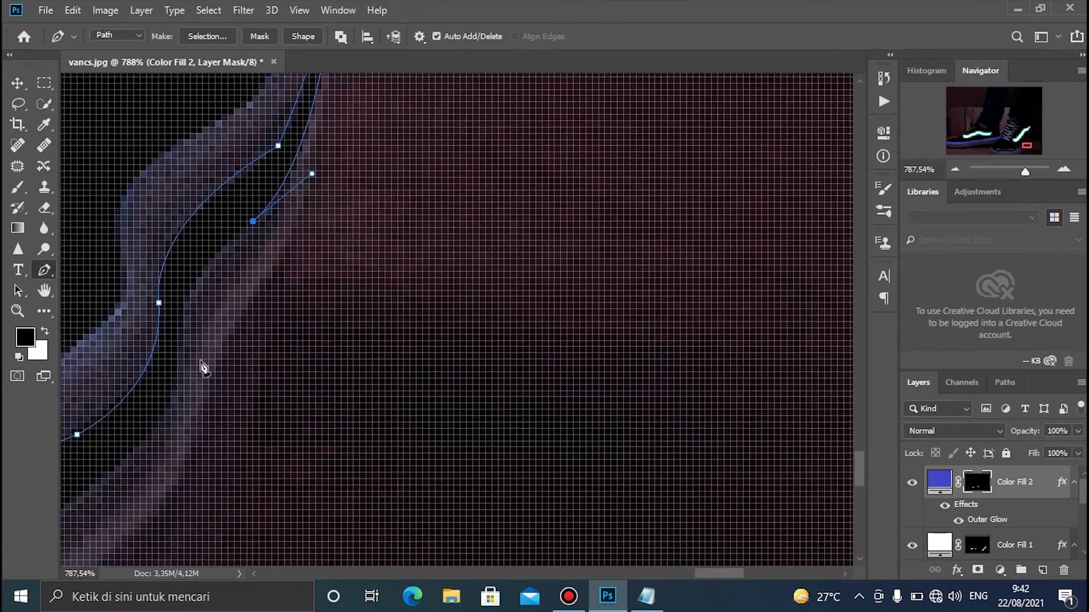
drag(172, 403, 165, 549)
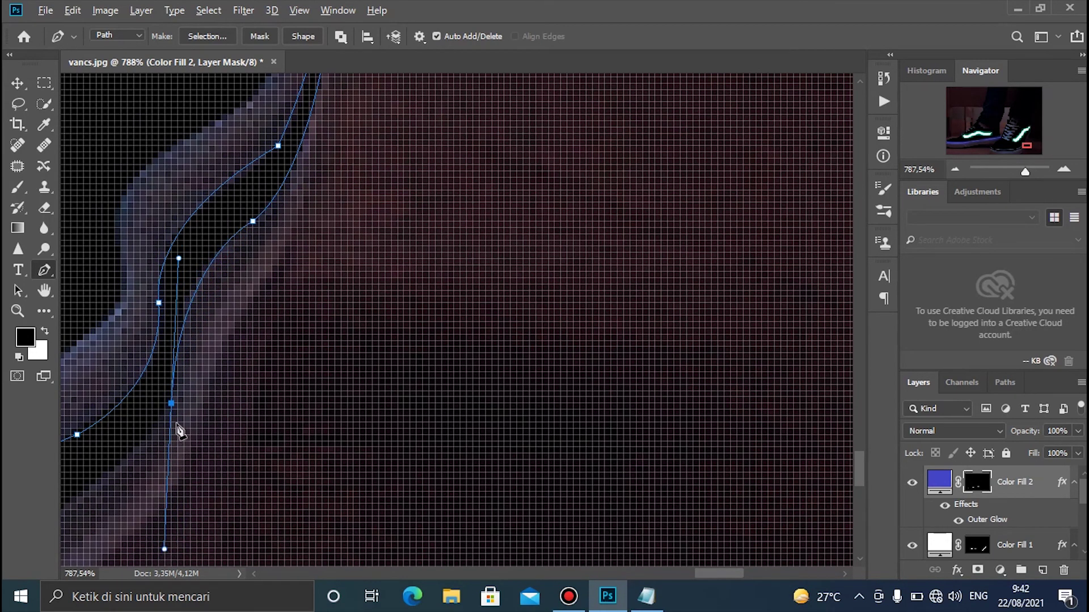
alt+click(171, 404)
drag(156, 477, 312, 249)
drag(189, 307, 129, 332)
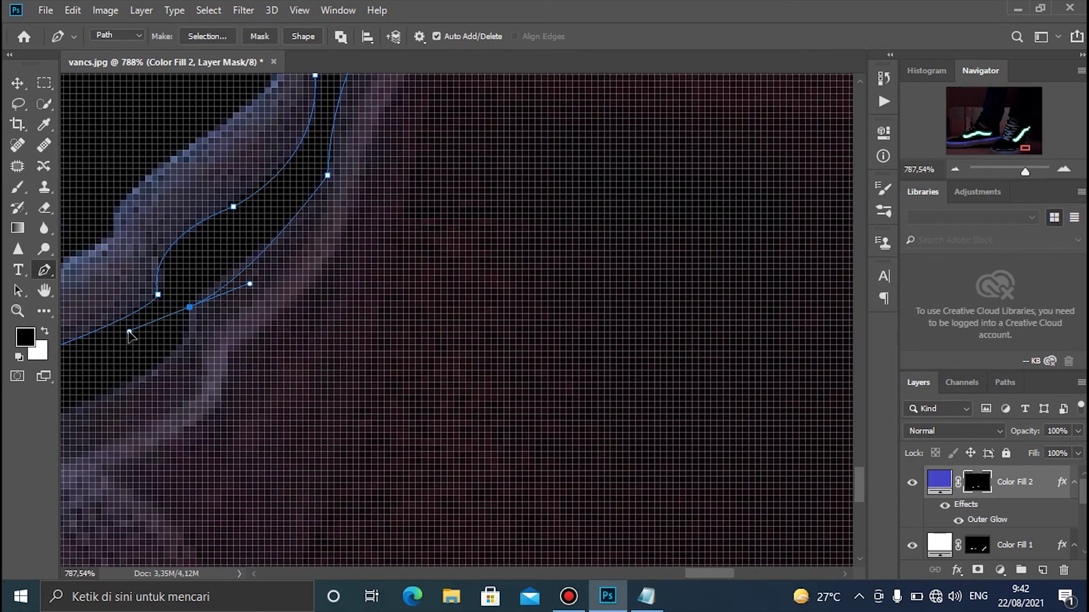
alt+click(189, 306)
Round the last bend beside the toe cap and extend the path along the sole line's lower edge to mid-toe
drag(170, 391, 85, 346)
alt+click(163, 317)
drag(141, 359, 552, 215)
scroll(320, 305, down, 3)
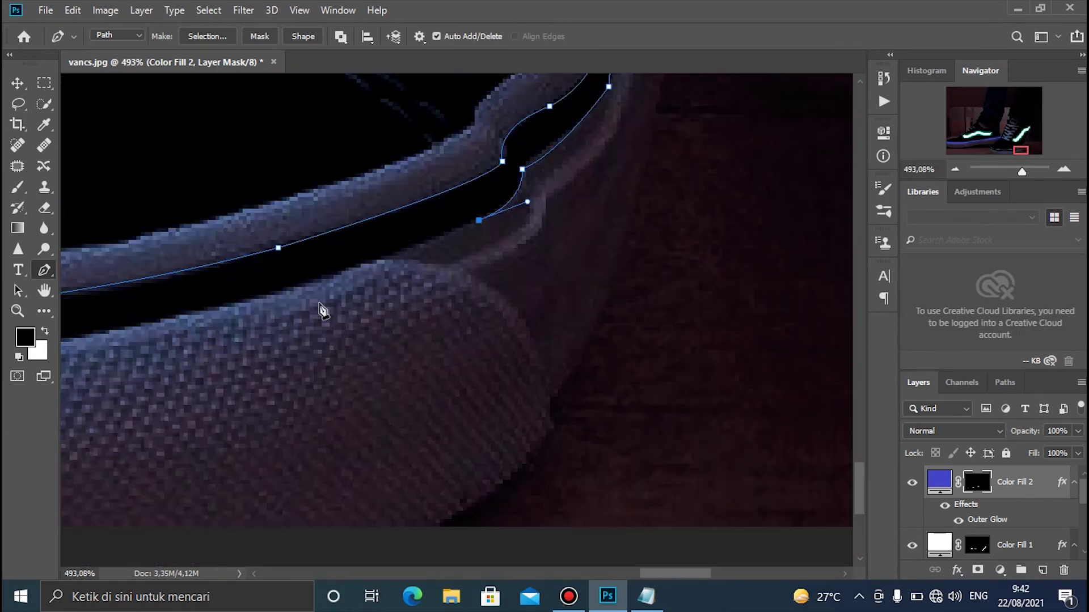
scroll(470, 260, down, 5)
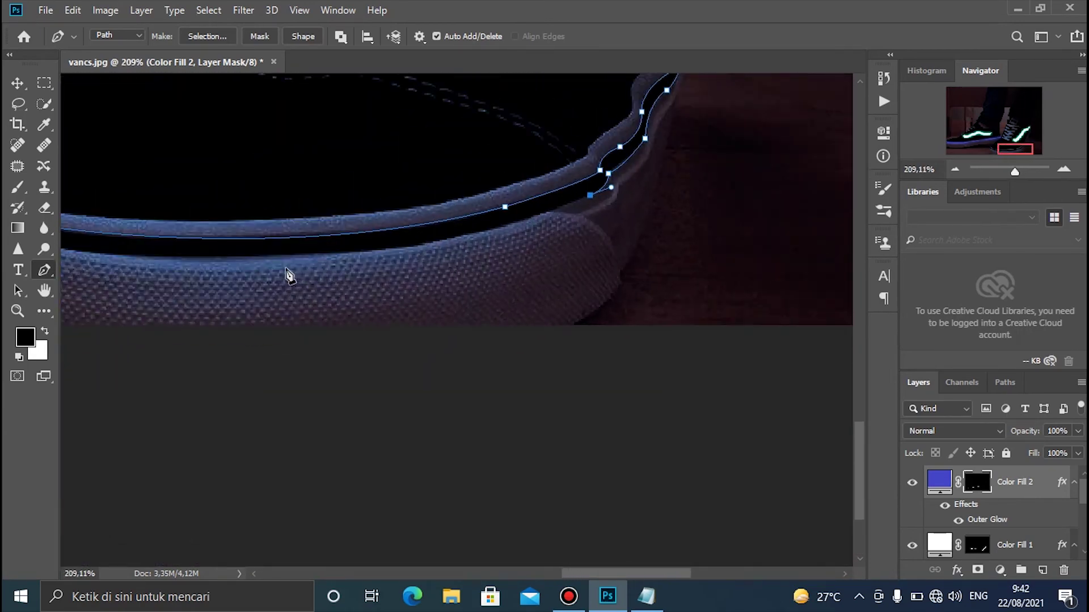
drag(274, 257, 105, 255)
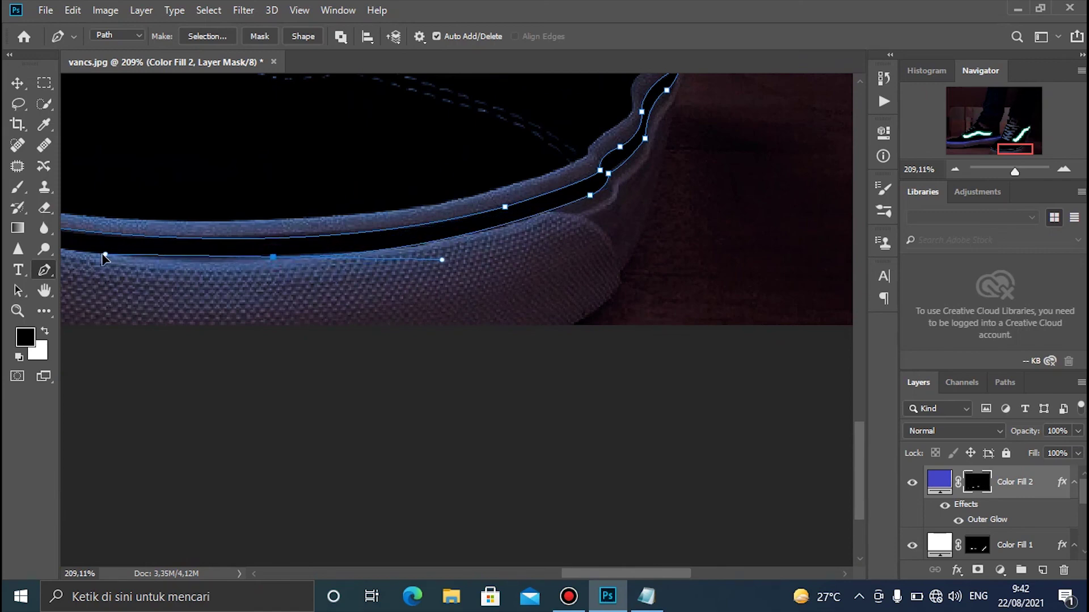
alt+click(273, 257)
Trace the remaining lower edge around the front of the toe and close the path at its starting point
scroll(241, 282, down, 5)
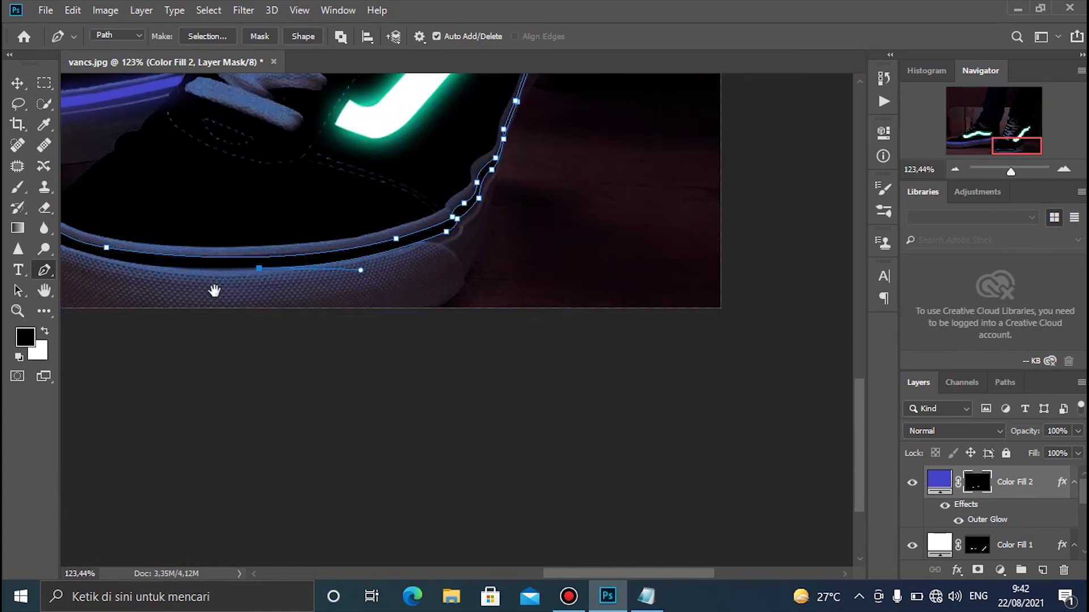
drag(221, 295, 483, 280)
scroll(337, 264, up, 3)
scroll(341, 271, up, 2)
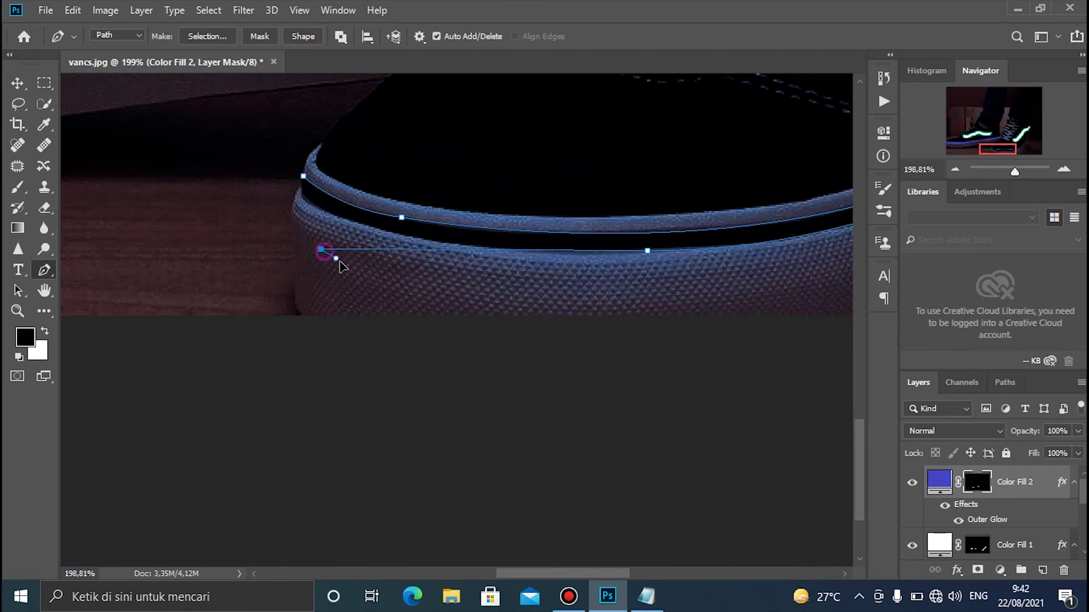
scroll(364, 282, up, 4)
drag(307, 248, 240, 178)
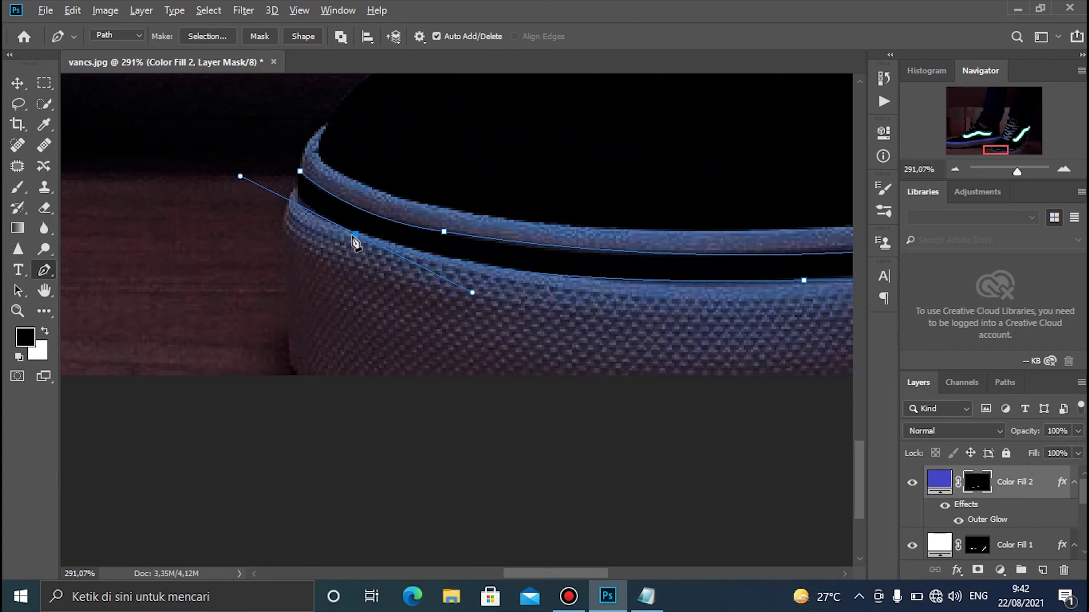
scroll(309, 216, up, 5)
drag(290, 176, 286, 127)
alt+click(290, 175)
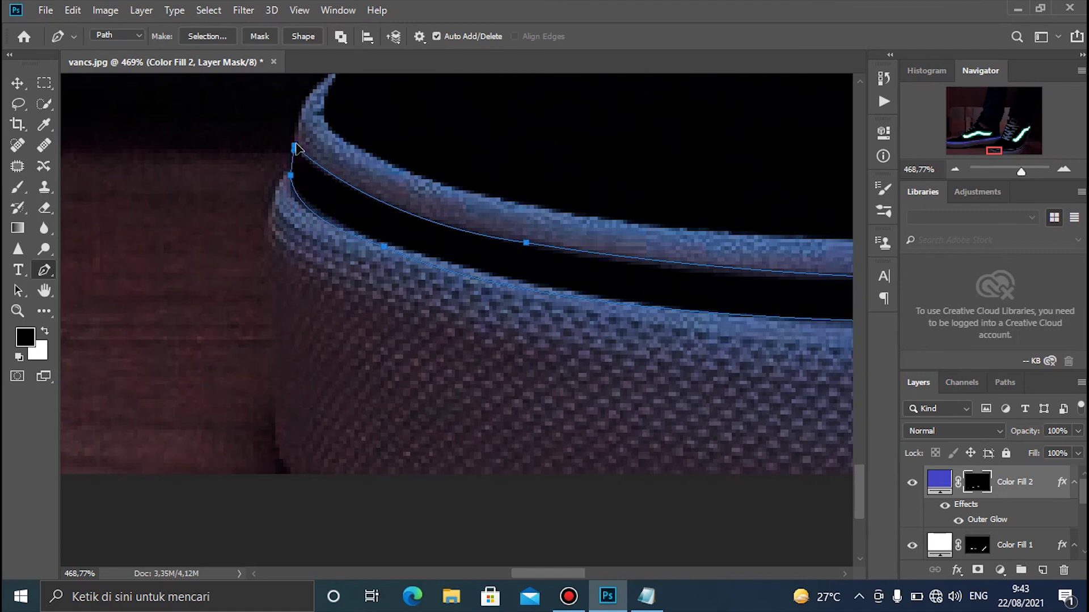
Convert the path to a new anti-aliased selection with 0 px feather, fill it with white on the Color Fill 2 mask, and deselect
click(234, 36)
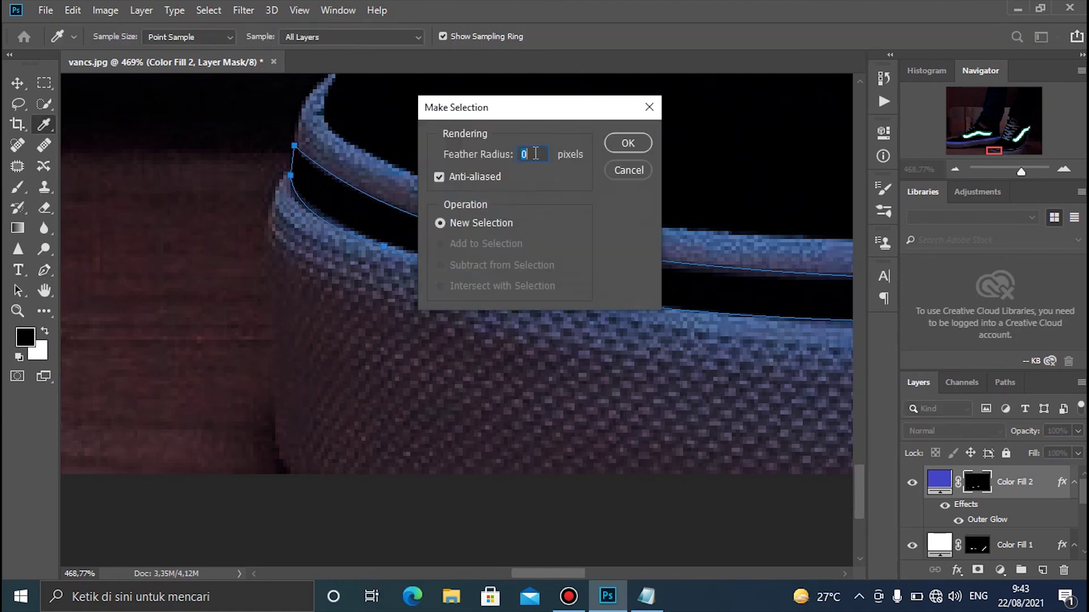
click(629, 144)
key(ctrl+BackSpace)
key(ctrl+d)
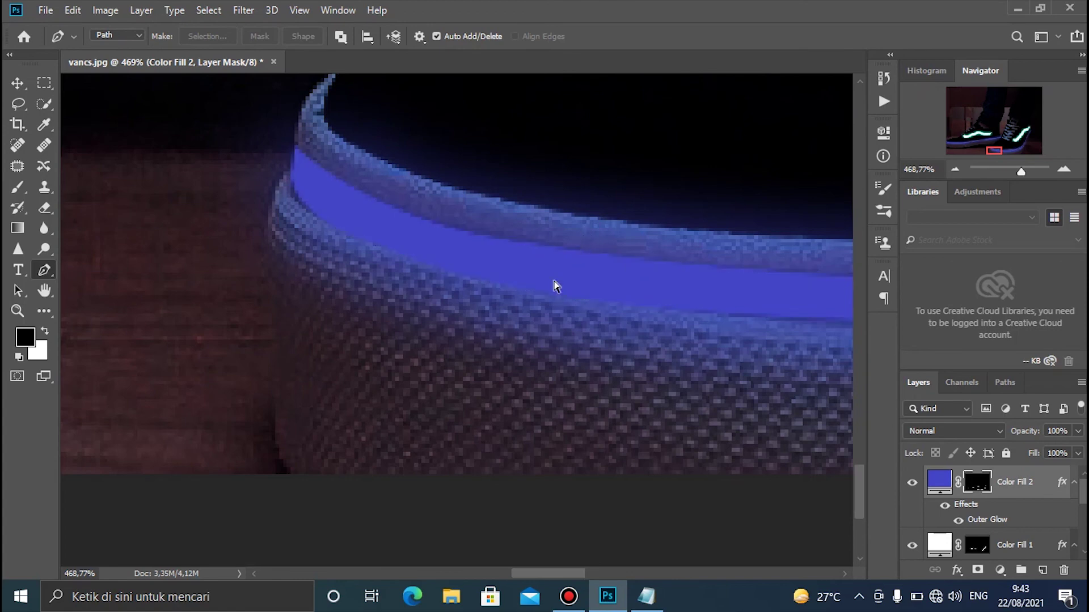
scroll(474, 312, down, 10)
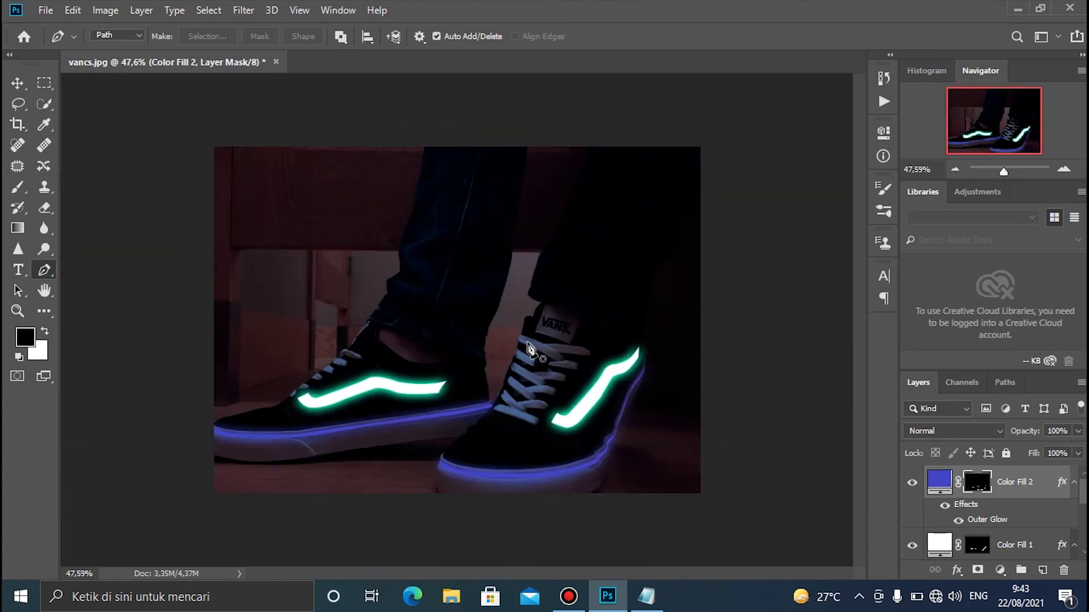